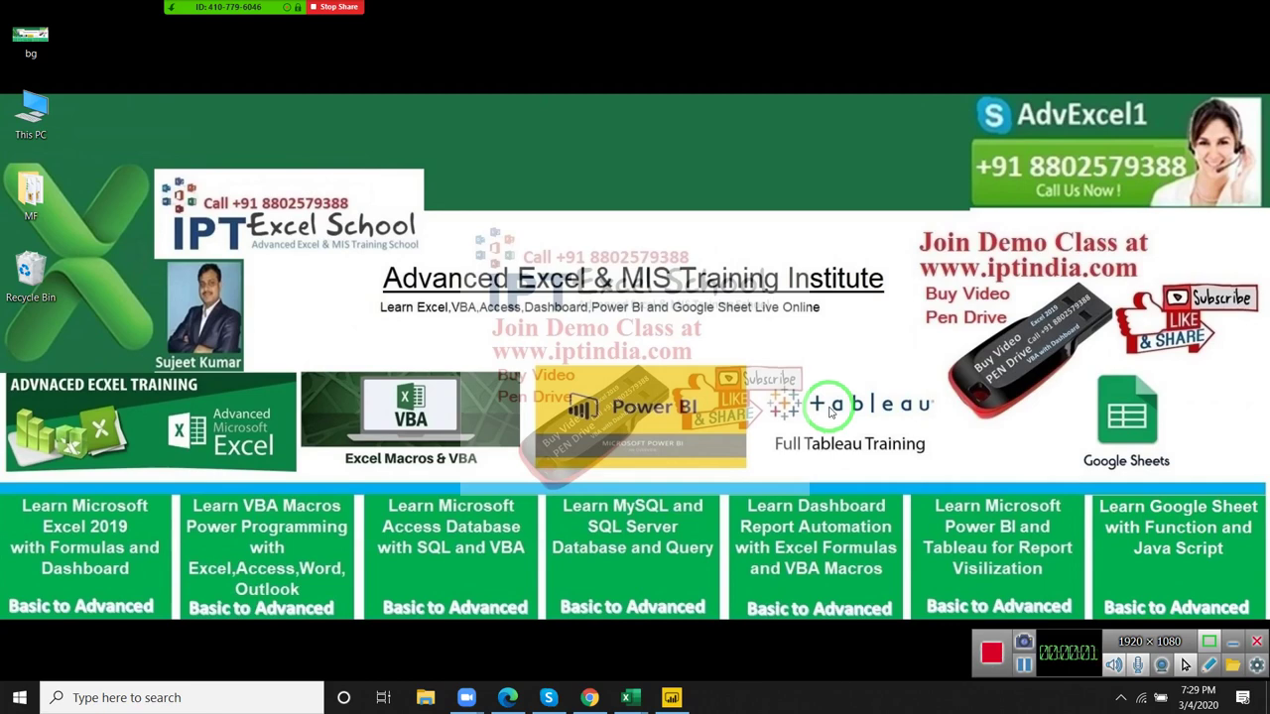
Step: Dismiss Zoom's More menu and bring the untitled Power BI Desktop report forward
{"action": "left_click", "coordinate": [504, 15]}
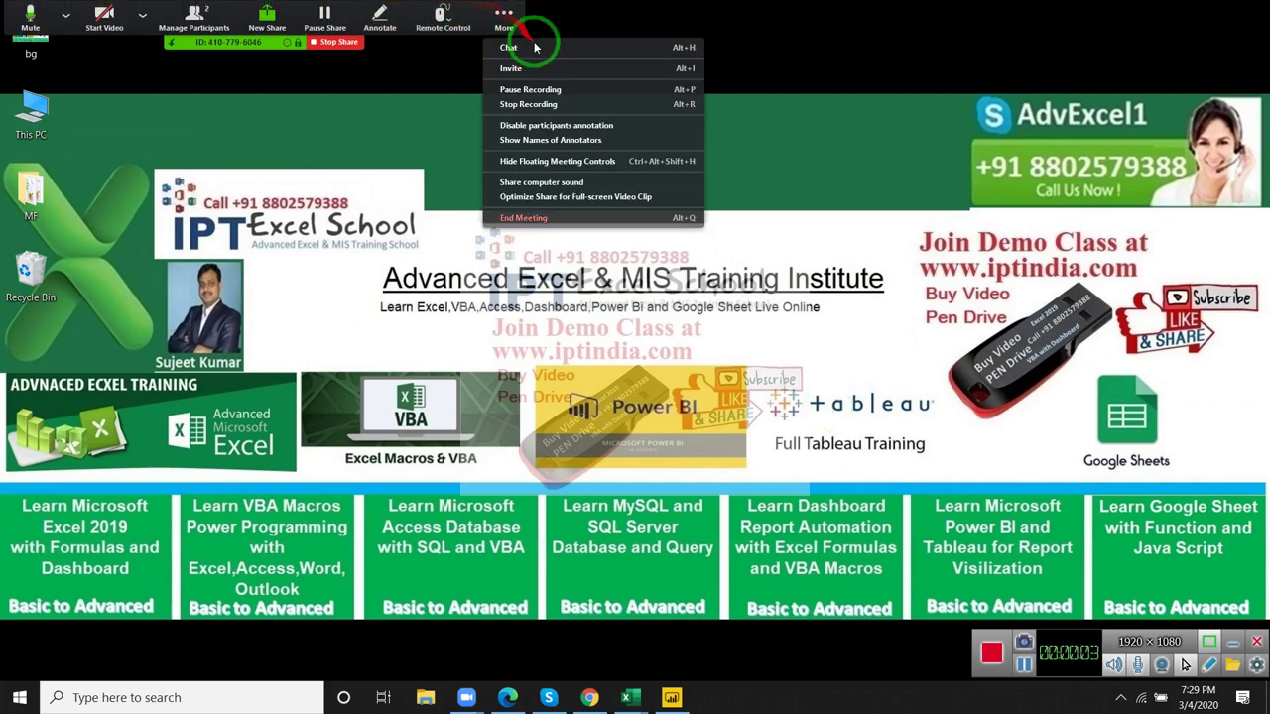
{"action": "left_click", "coordinate": [396, 155]}
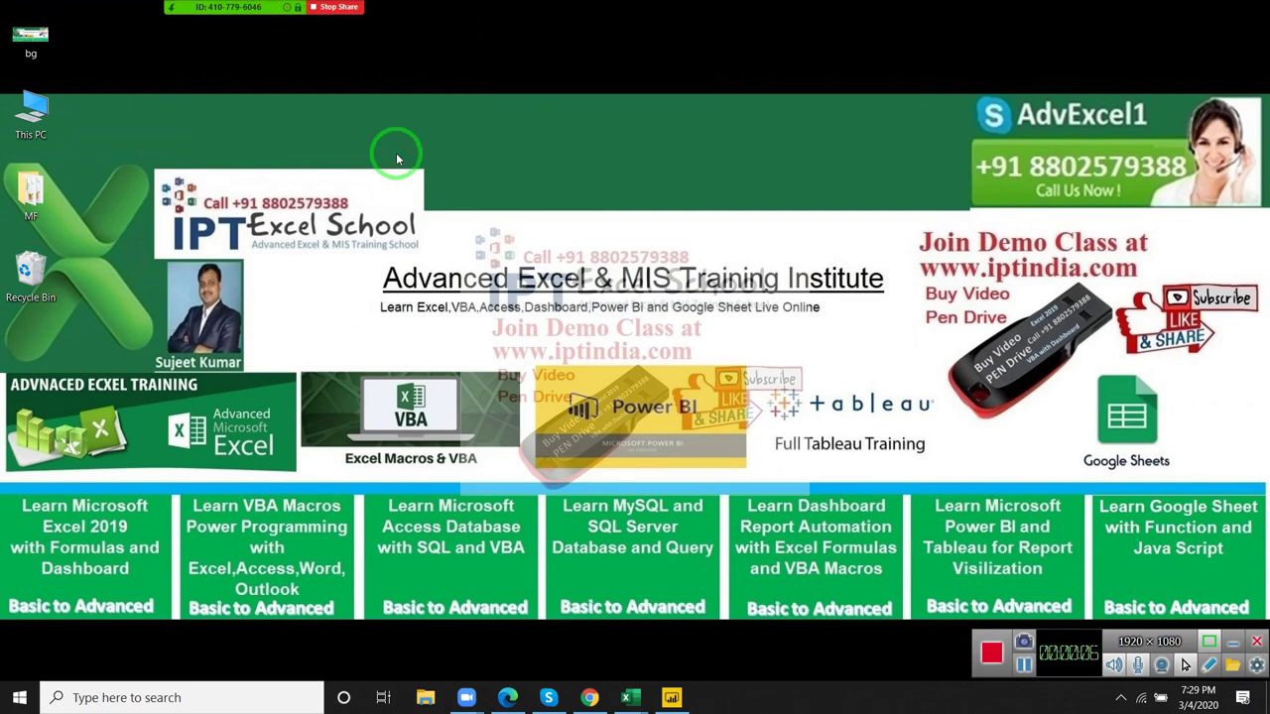
{"action": "left_click", "coordinate": [672, 699]}
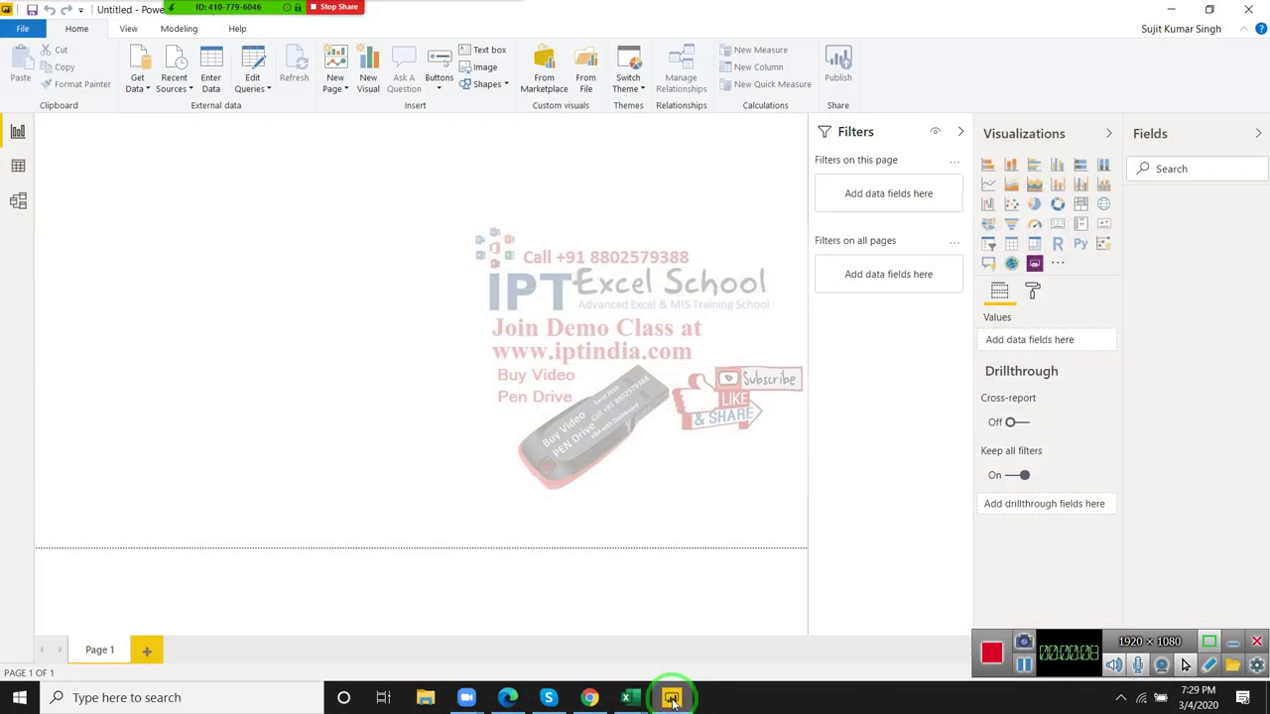
Step: Choose Excel workbook as the data source and open Slice.xlsm
{"action": "left_click", "coordinate": [137, 89]}
{"action": "left_click", "coordinate": [174, 127]}
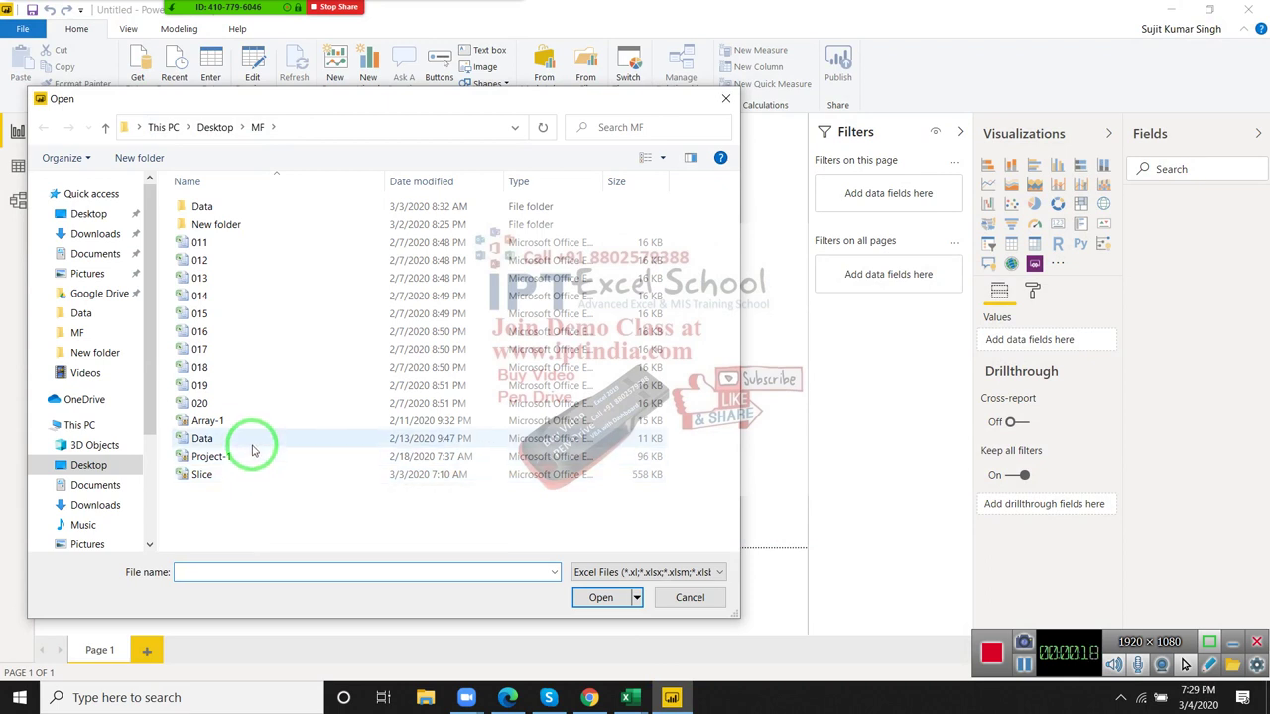
{"action": "left_click", "coordinate": [250, 477]}
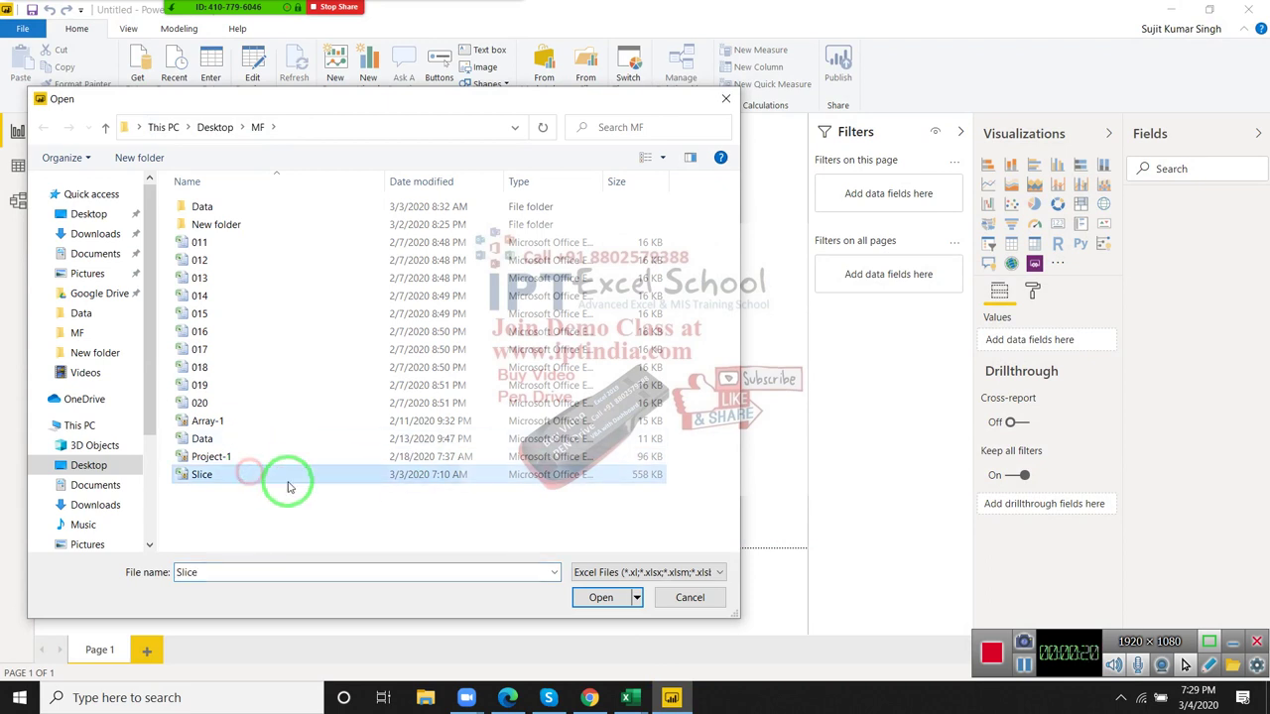
{"action": "left_click", "coordinate": [599, 596]}
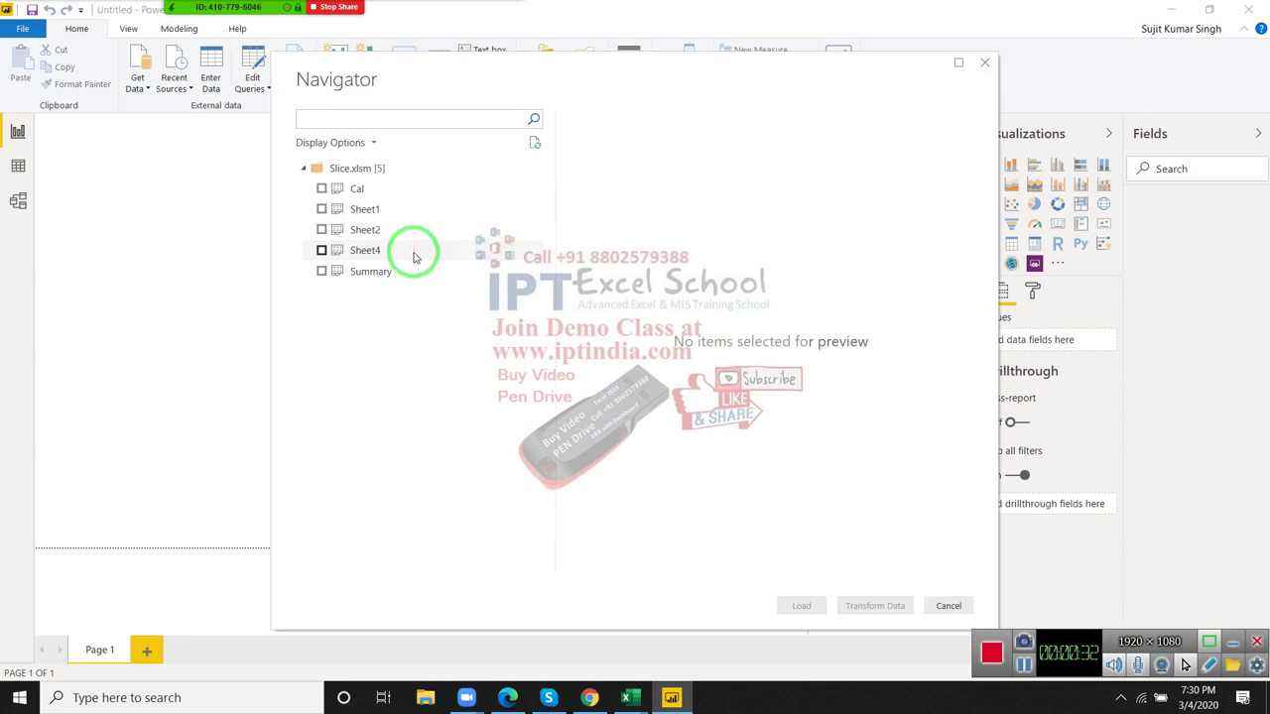
Step: Preview and tick Sheet1 in the Navigator, then load it into the model
{"action": "left_click", "coordinate": [380, 217]}
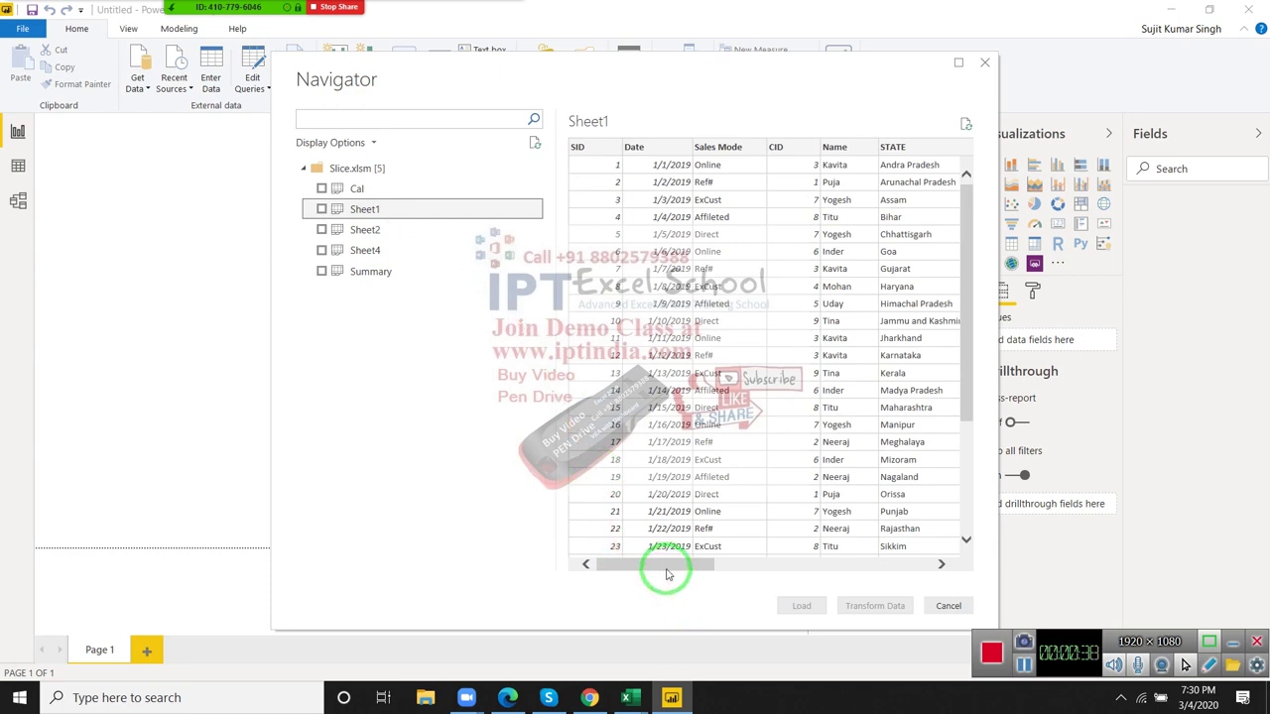
{"action": "mouse_move", "coordinate": [658, 564]}
{"action": "left_mouse_down"}
{"action": "mouse_move", "coordinate": [746, 572]}
{"action": "mouse_move", "coordinate": [333, 243]}
{"action": "left_mouse_up"}
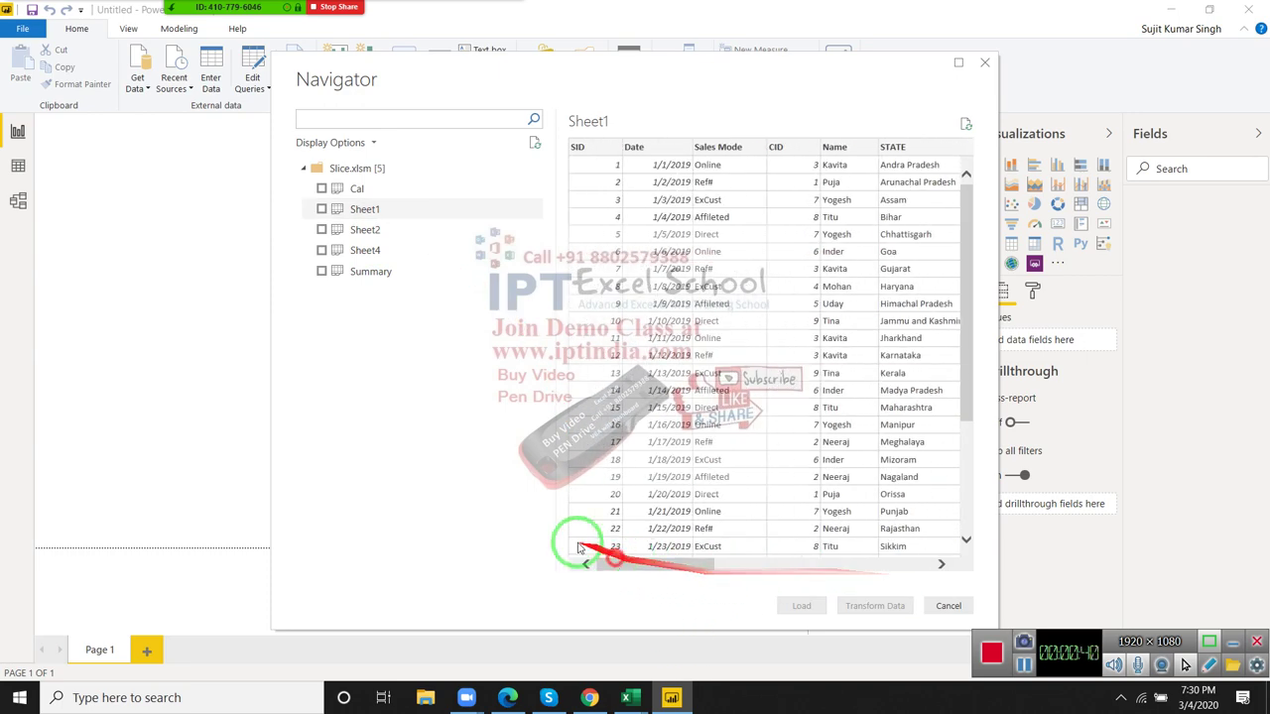
{"action": "left_click", "coordinate": [337, 210]}
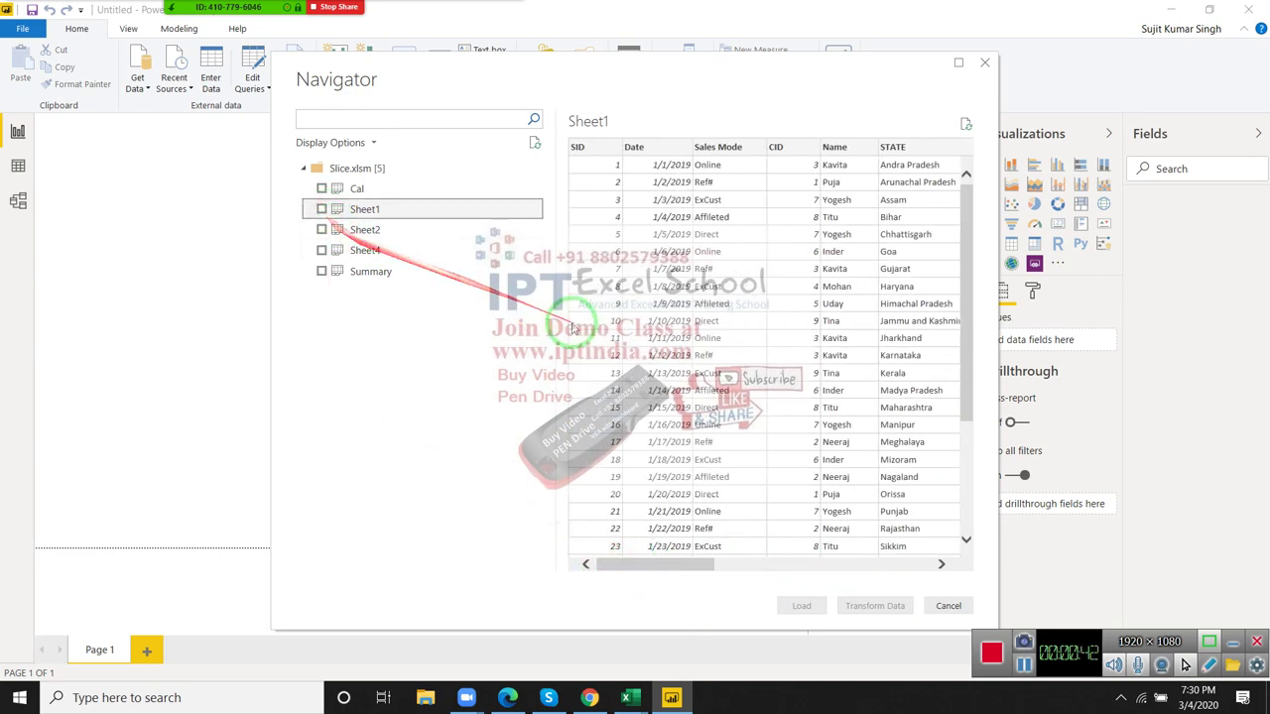
{"action": "left_click", "coordinate": [321, 210]}
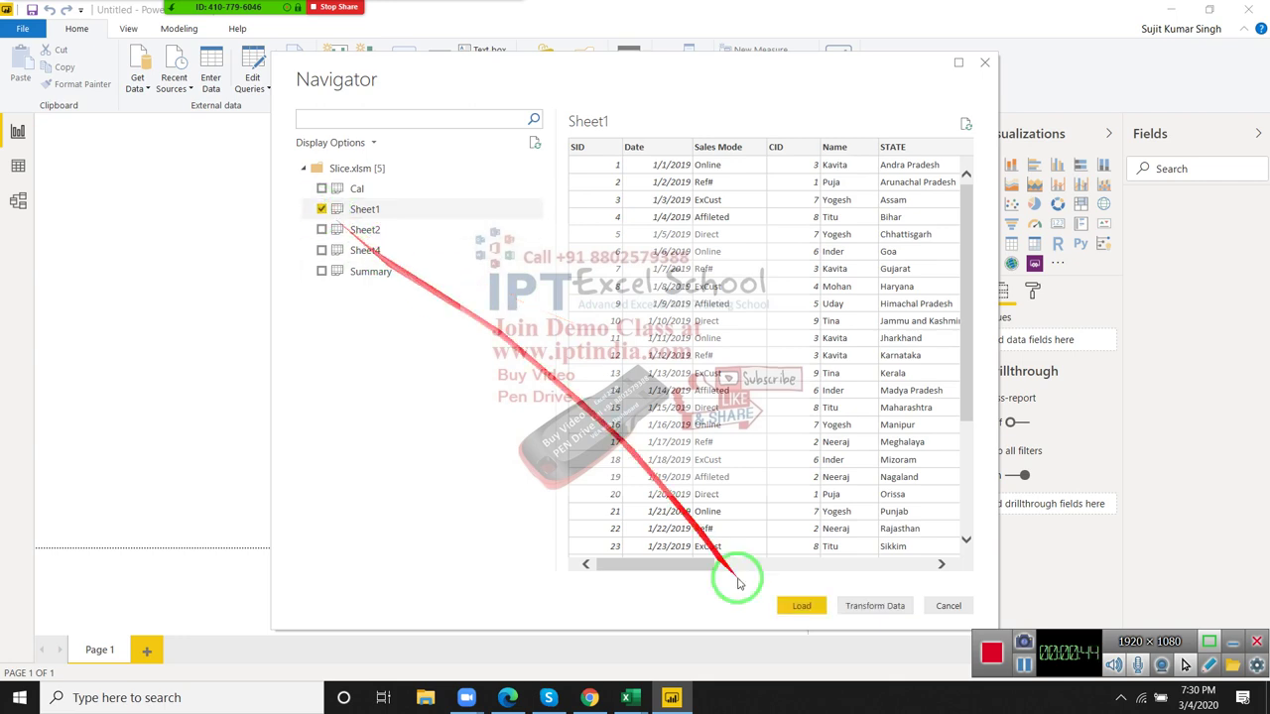
{"action": "left_click", "coordinate": [809, 607]}
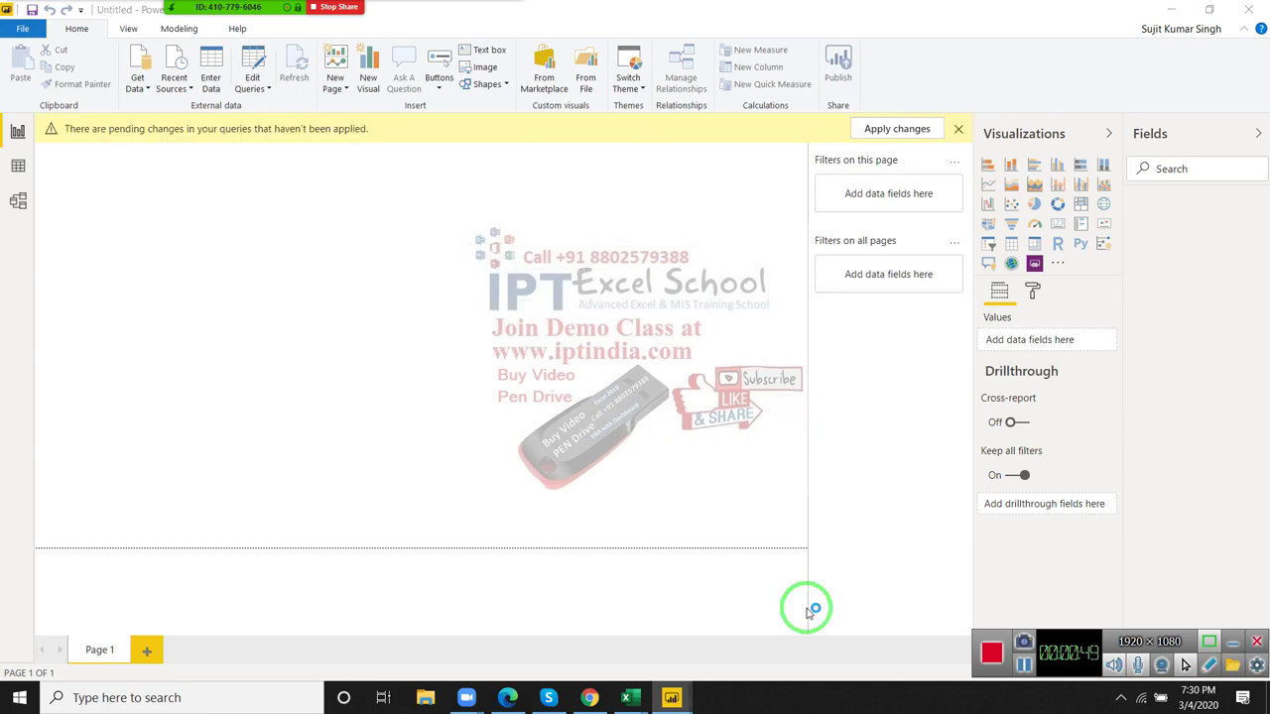
Step: Let the Sheet1 query changes apply and show the table's 3,913 rows in Data view
{"action": "left_click_drag", "start_coordinate": [806, 609], "coordinate": [615, 395]}
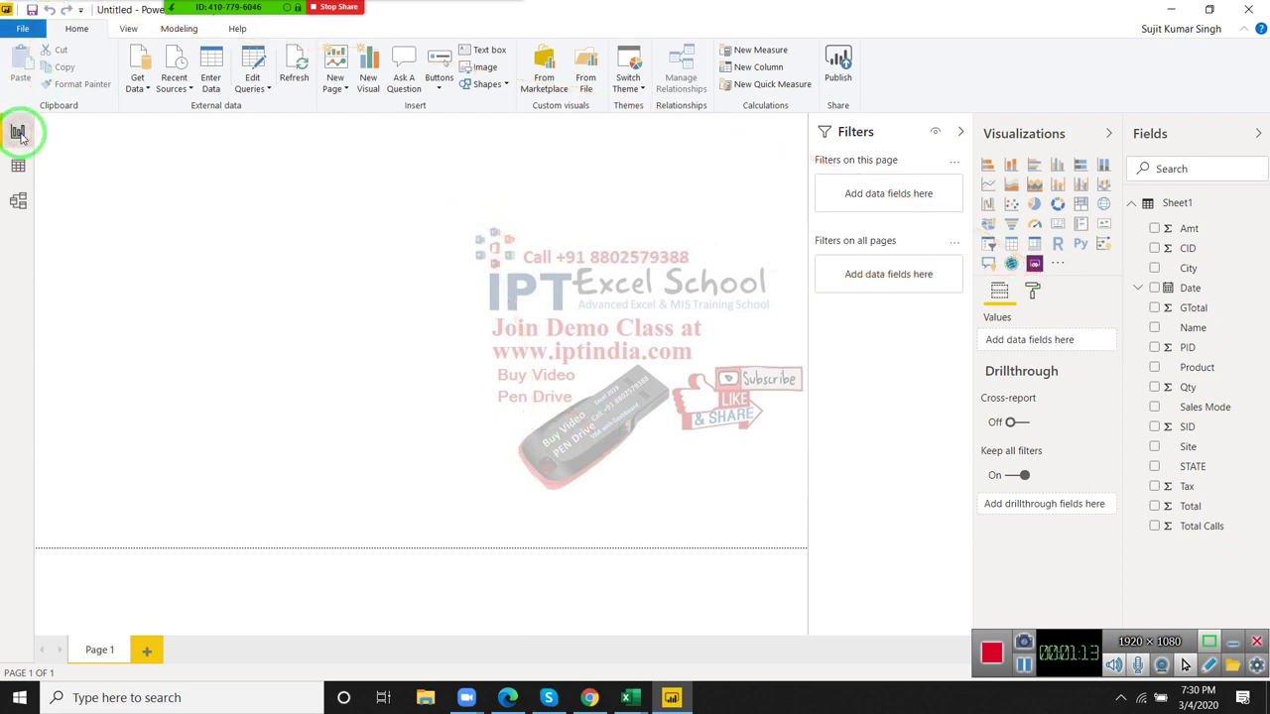
{"action": "left_click", "coordinate": [18, 167]}
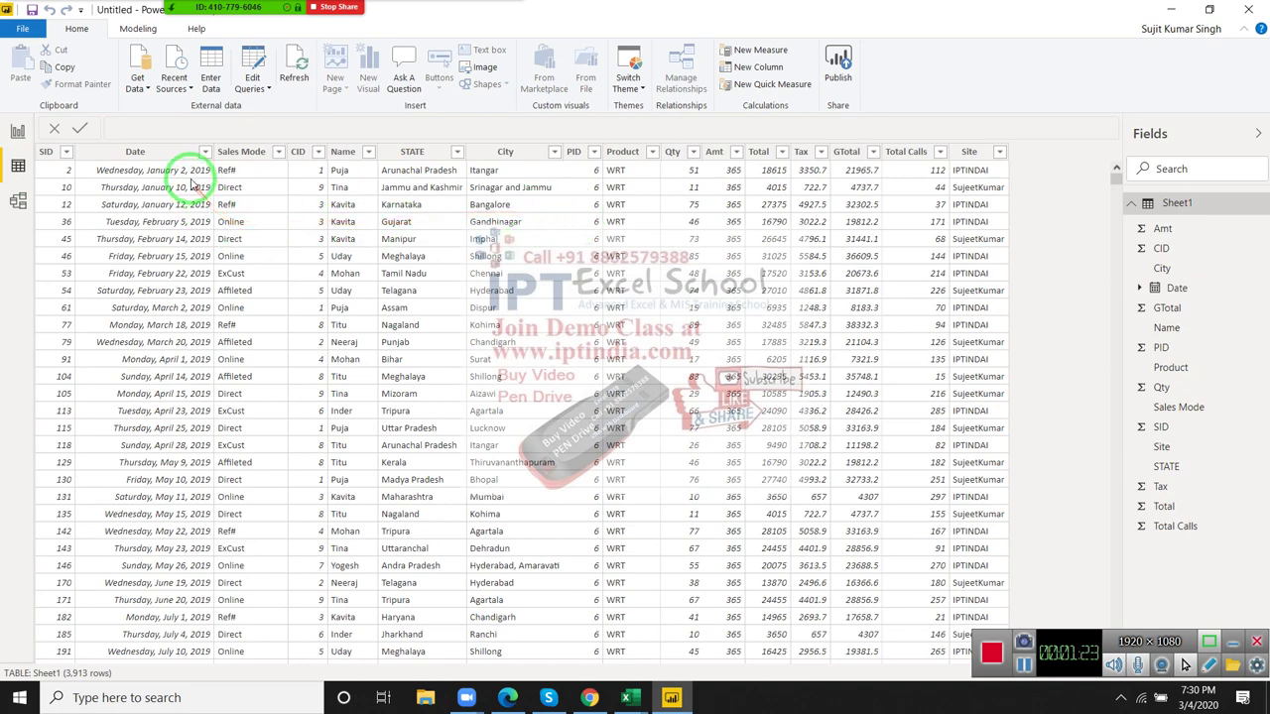
Step: Inspect the Date, Sales Mode and CID columns, then bring up the Modeling commands
{"action": "left_click", "coordinate": [189, 179]}
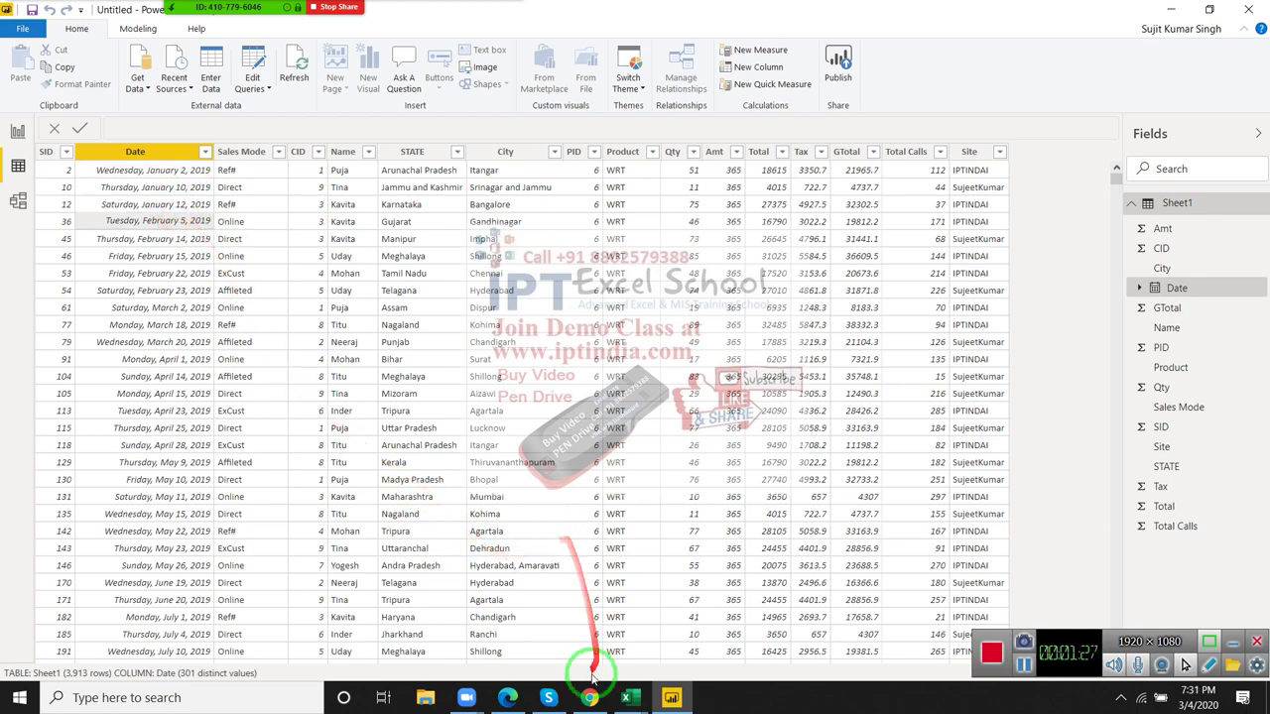
{"action": "mouse_move", "coordinate": [627, 697]}
{"action": "left_click", "coordinate": [587, 631]}
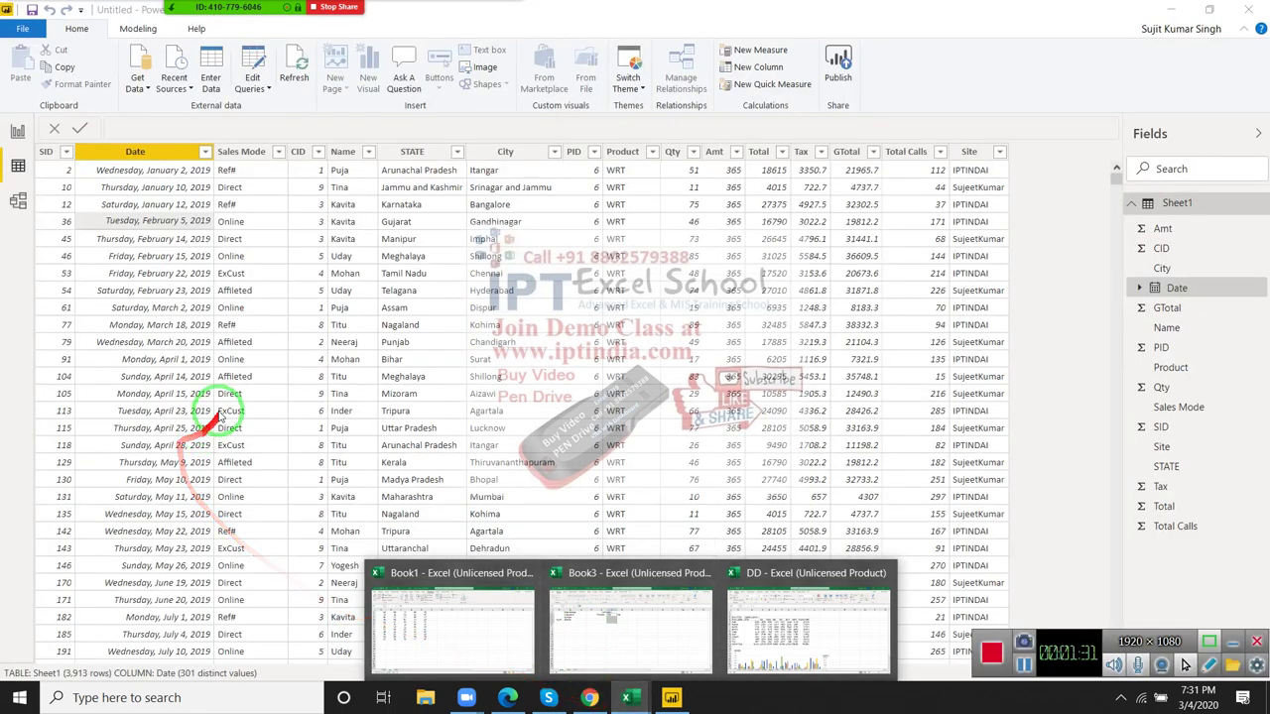
{"action": "left_click", "coordinate": [243, 306]}
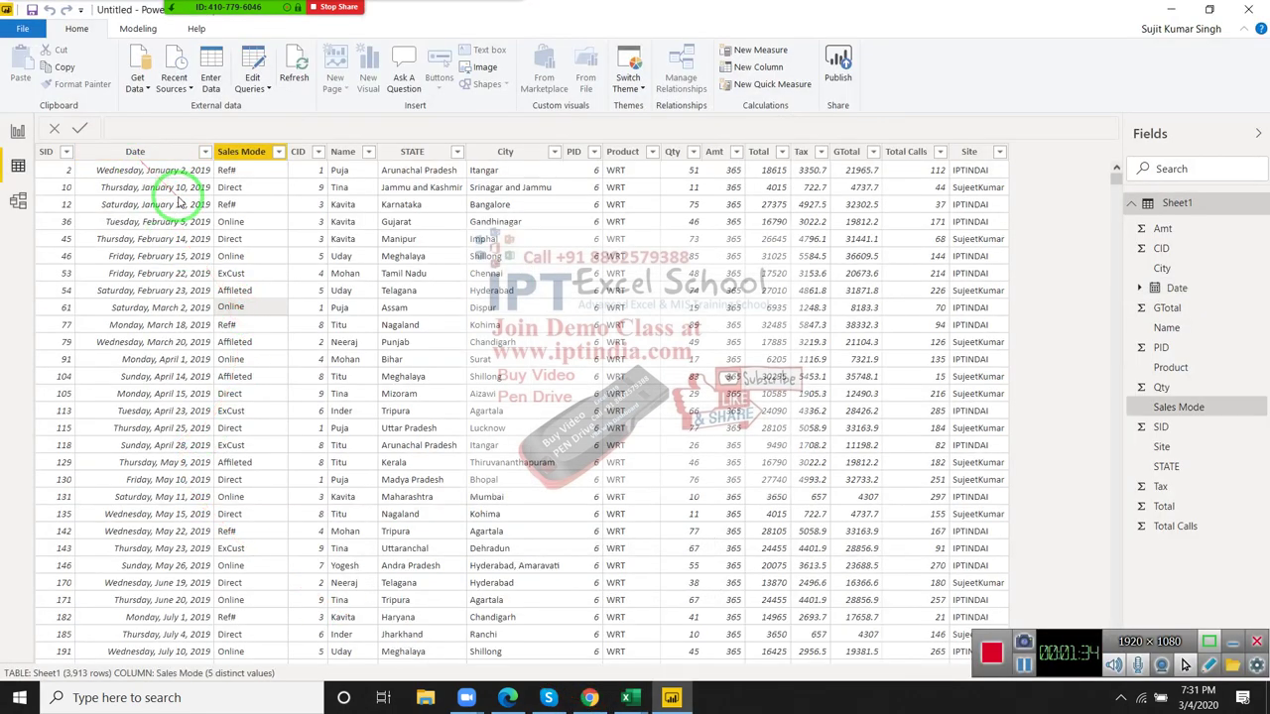
{"action": "left_click_drag", "start_coordinate": [232, 260], "coordinate": [320, 260]}
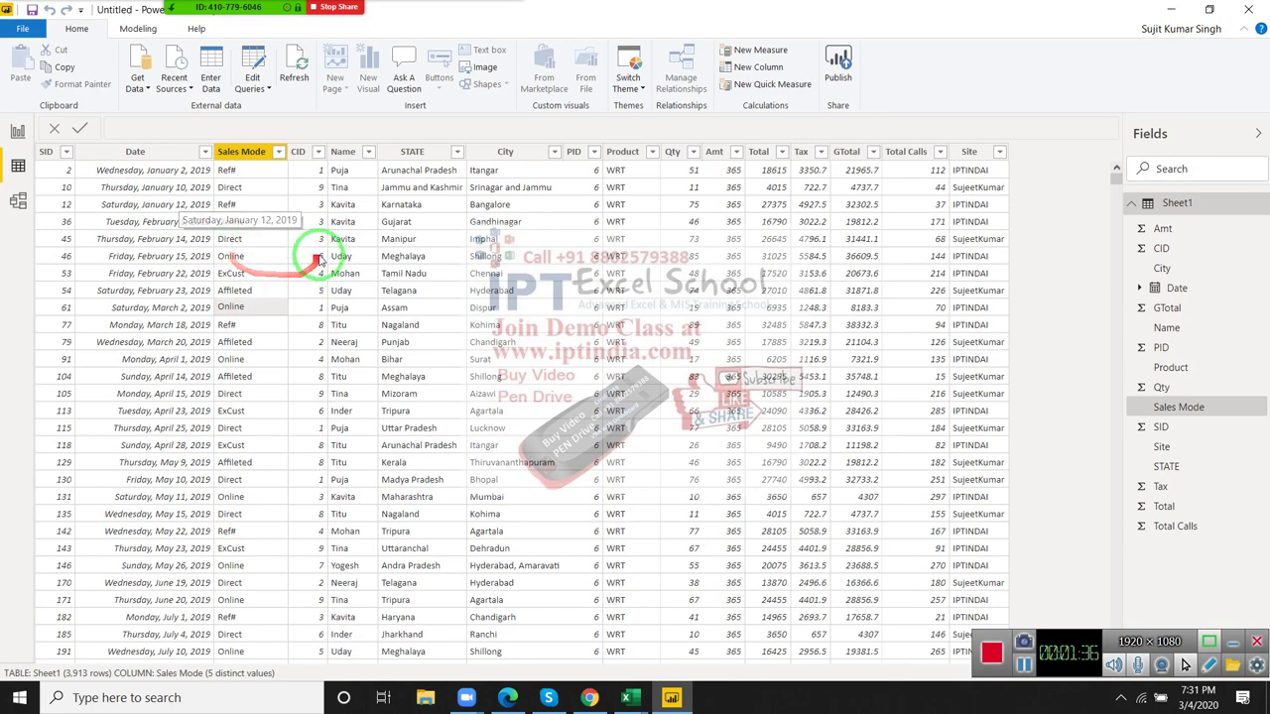
{"action": "left_click", "coordinate": [319, 256]}
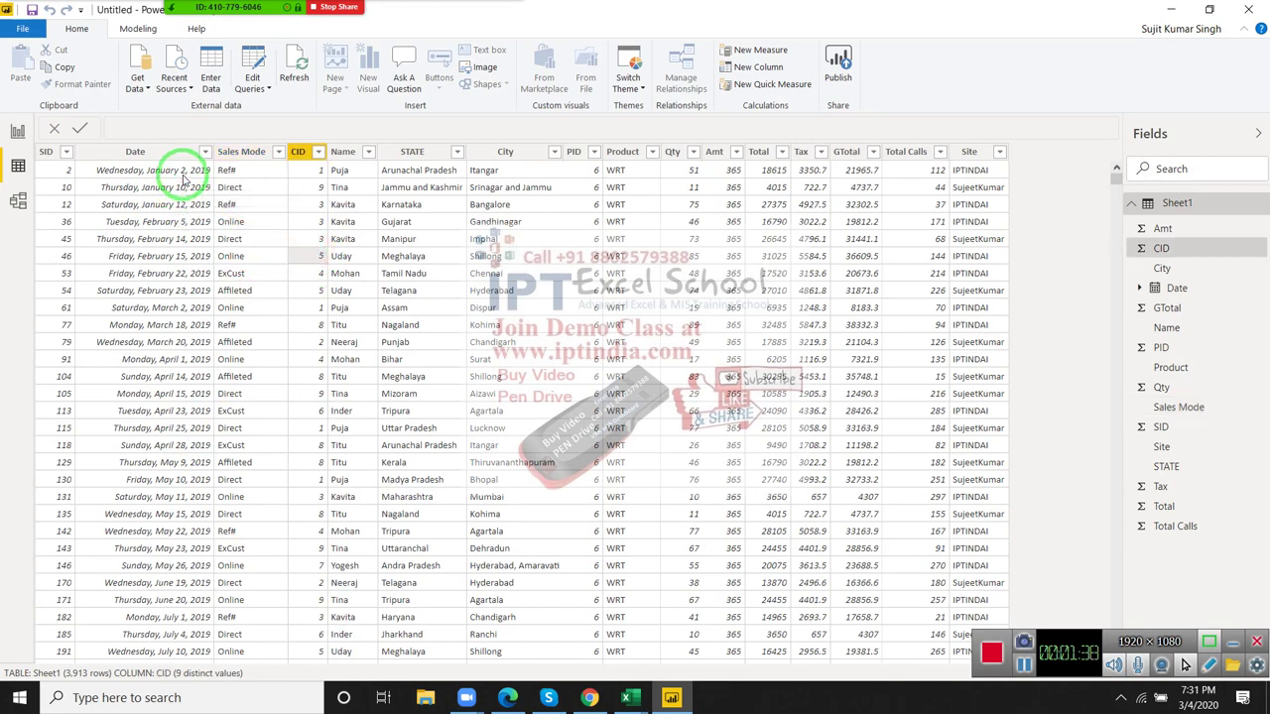
{"action": "left_click", "coordinate": [184, 178]}
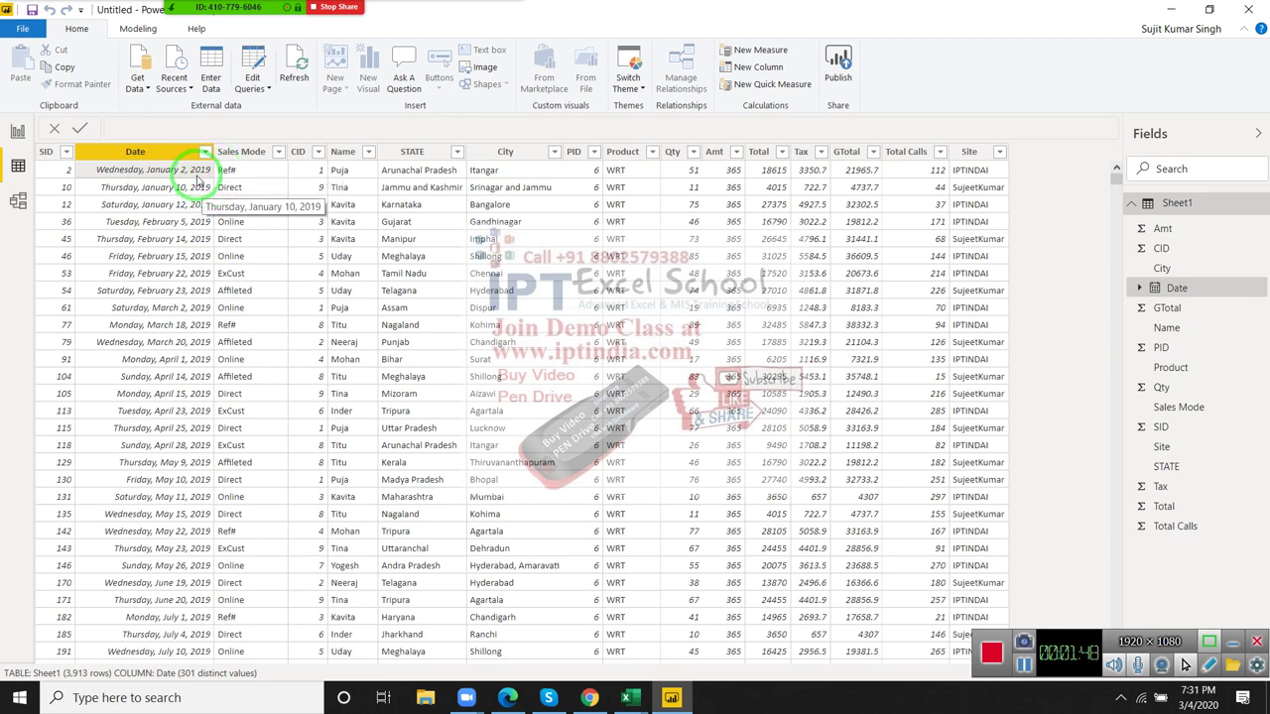
{"action": "left_click_drag", "start_coordinate": [227, 199], "coordinate": [129, 283]}
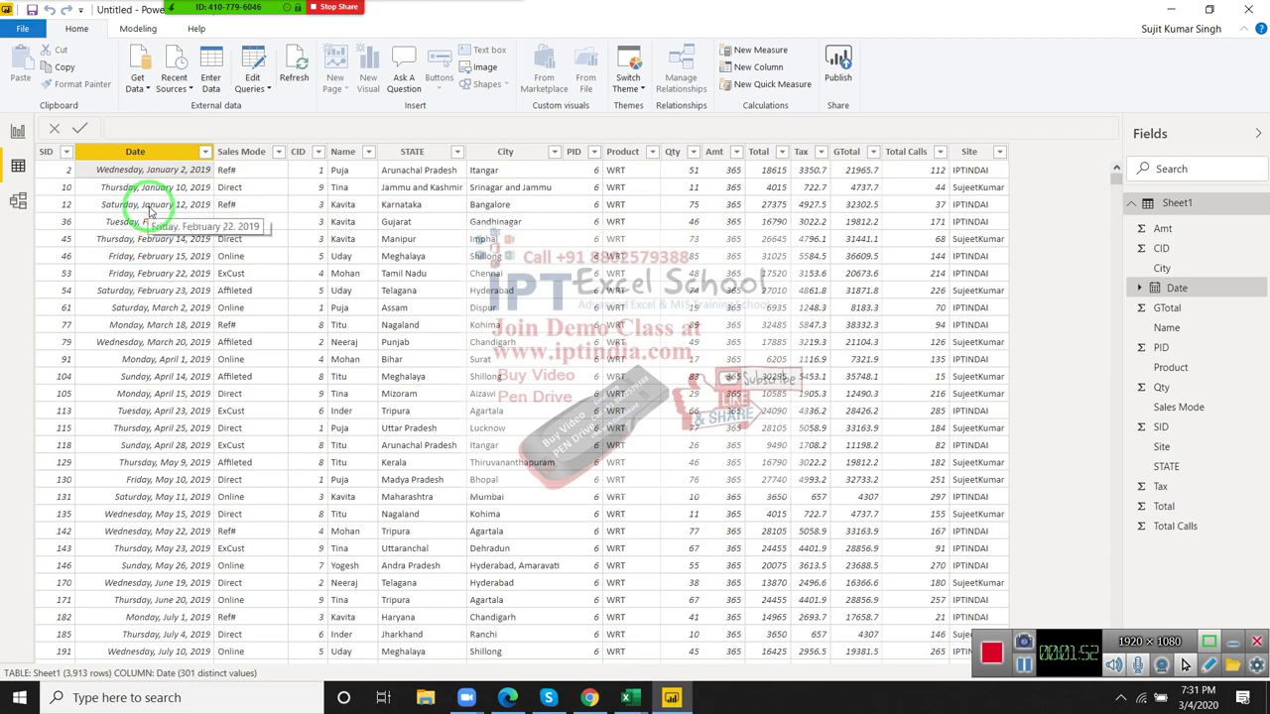
{"action": "left_click_drag", "start_coordinate": [167, 199], "coordinate": [154, 129]}
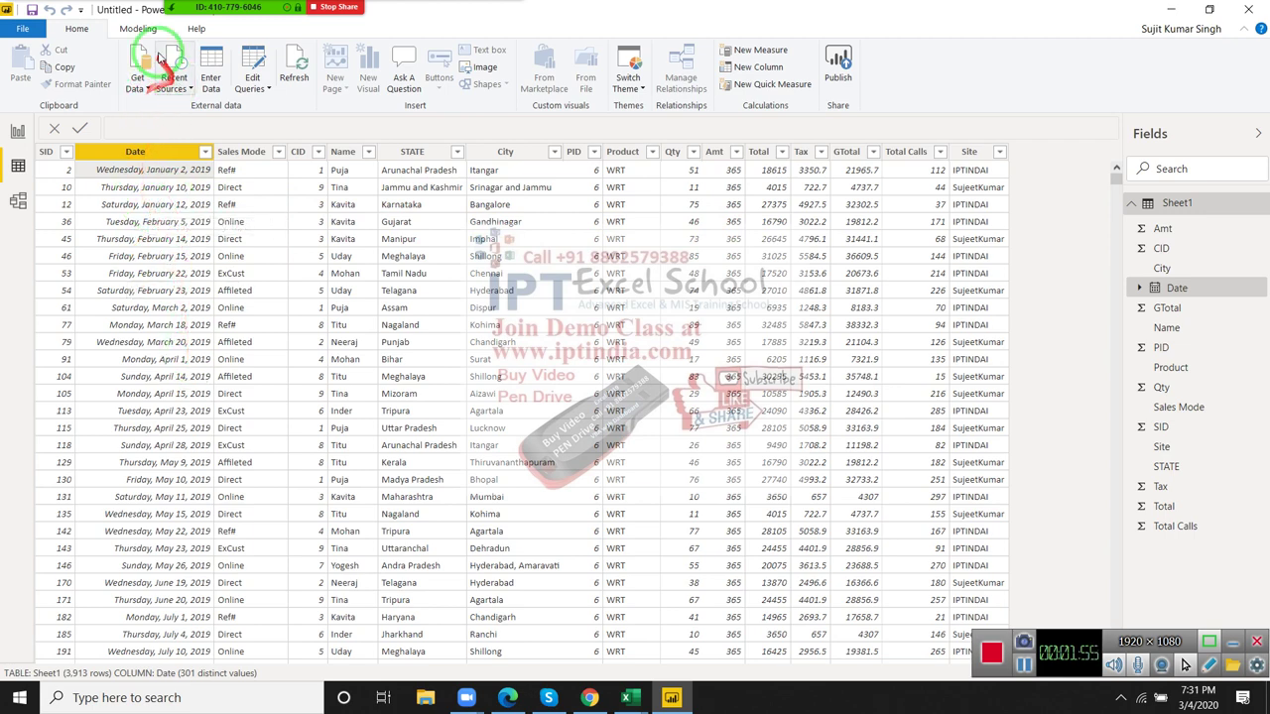
{"action": "left_click", "coordinate": [138, 28]}
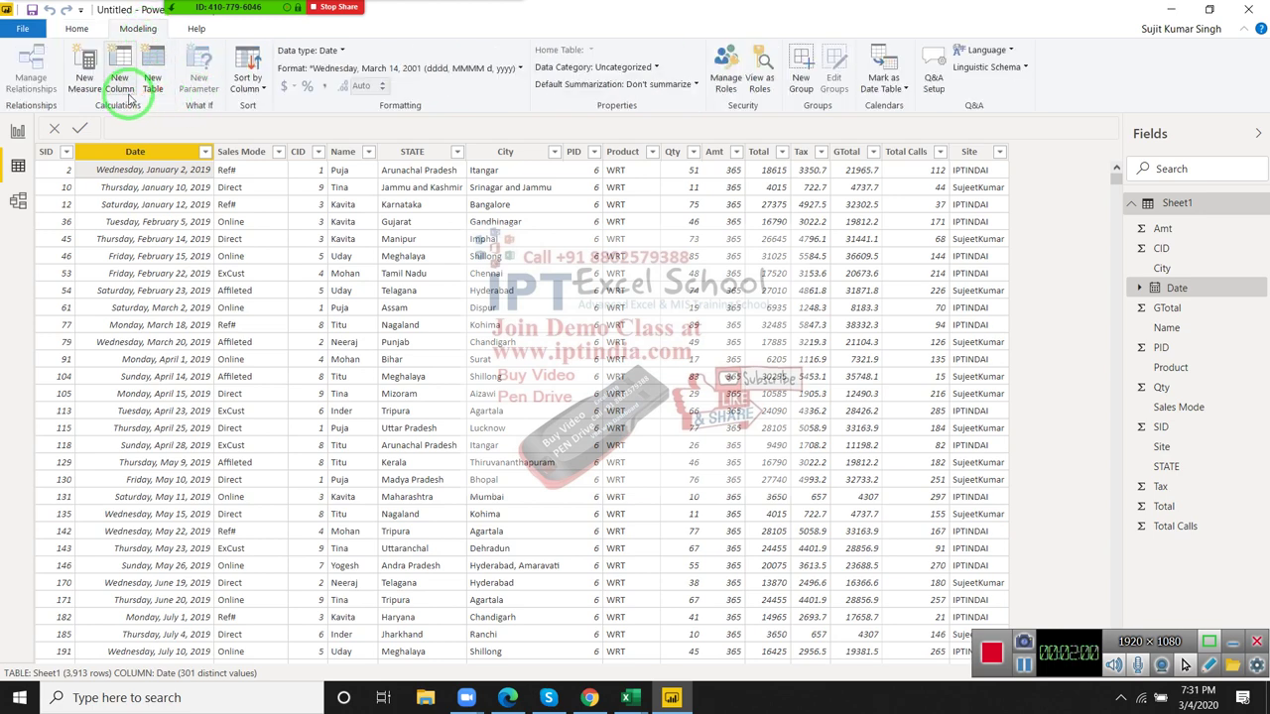
Step: Start a new calculated column named MY using the FORMAT function
{"action": "left_click", "coordinate": [127, 91]}
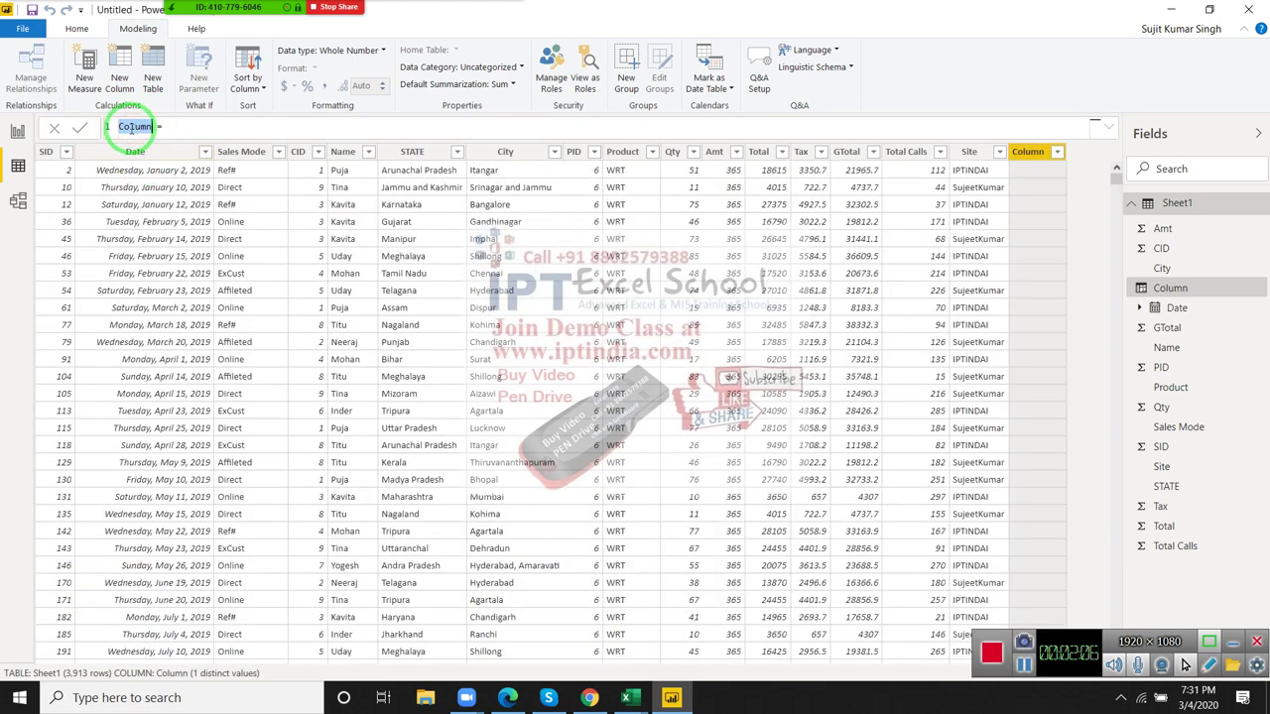
{"action": "type", "text": "MY"}
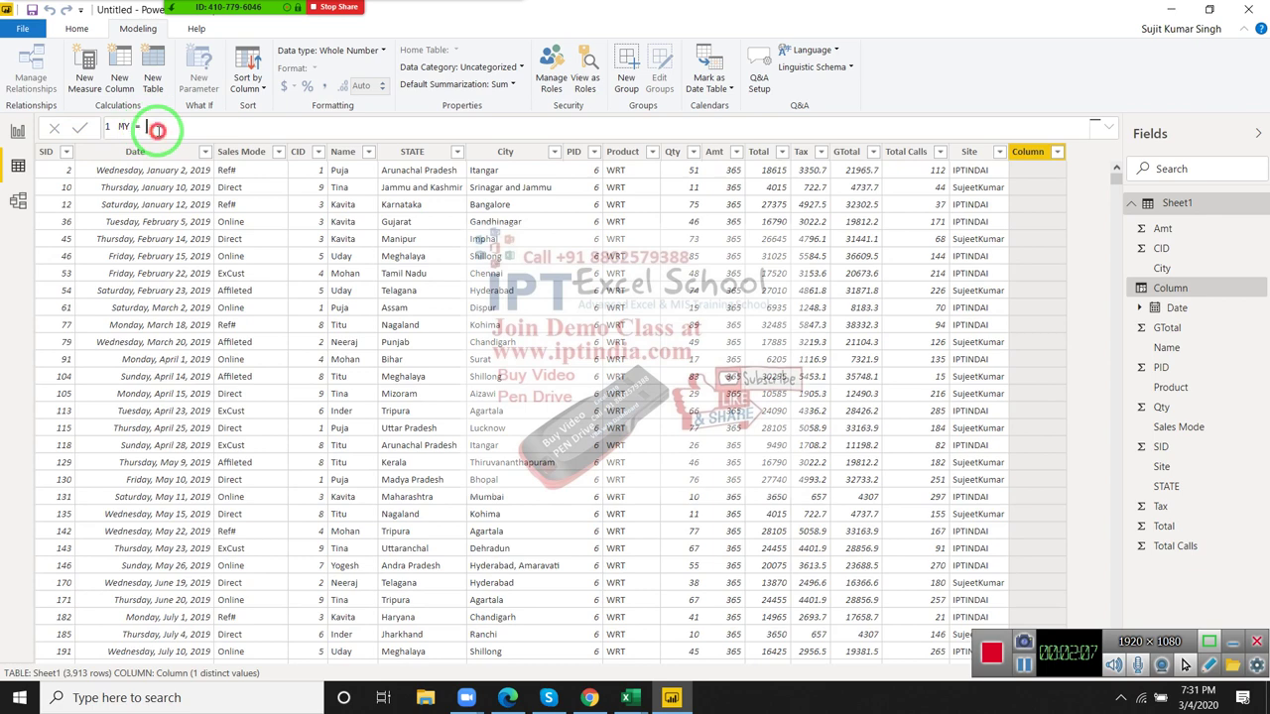
{"action": "left_click", "coordinate": [160, 130]}
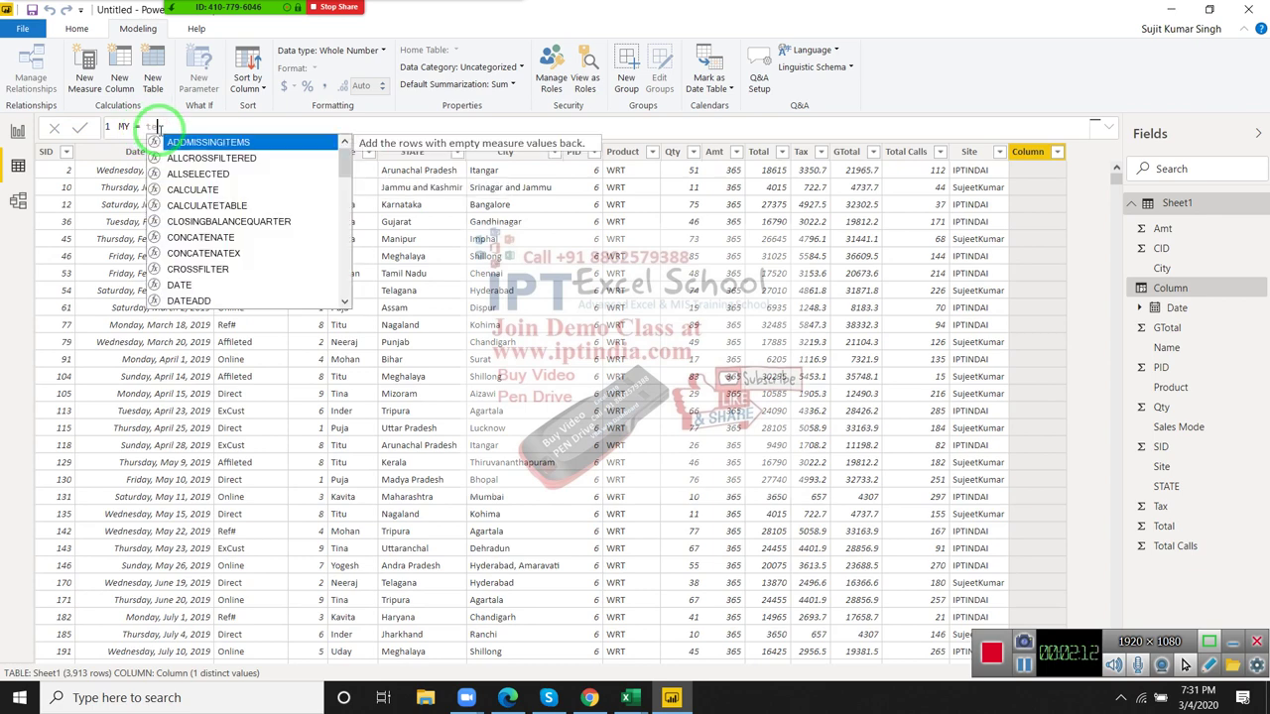
{"action": "type", "text": "x"}
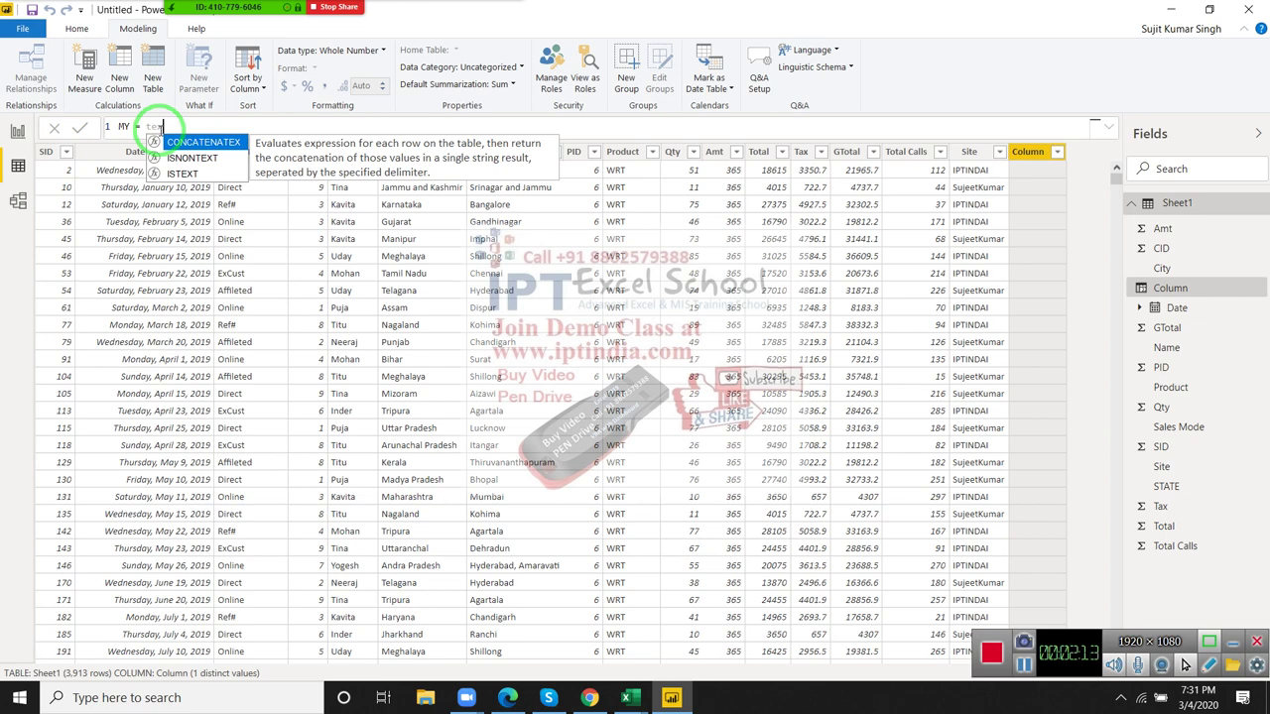
{"action": "key", "text": "BackSpace"}
{"action": "key", "text": "BackSpace"}
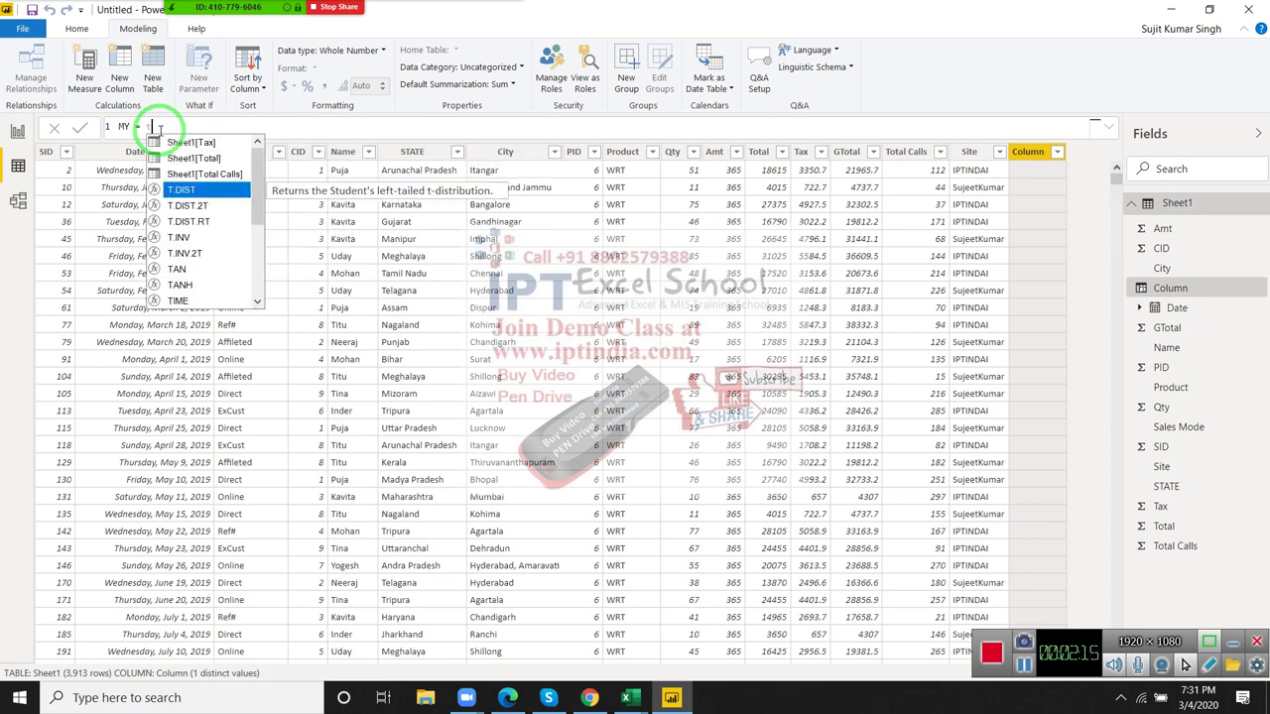
{"action": "key", "text": "BackSpace"}
{"action": "type", "text": "f"}
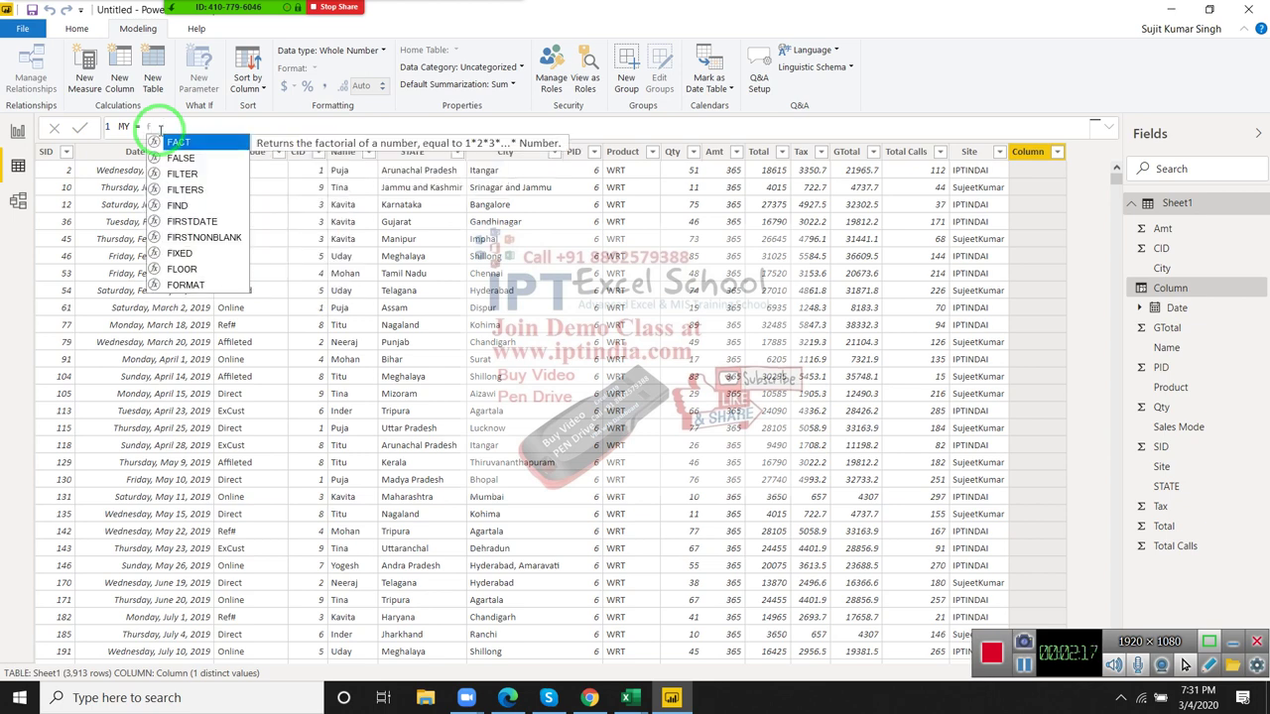
{"action": "type", "text": "or"}
{"action": "key", "text": "Tab"}
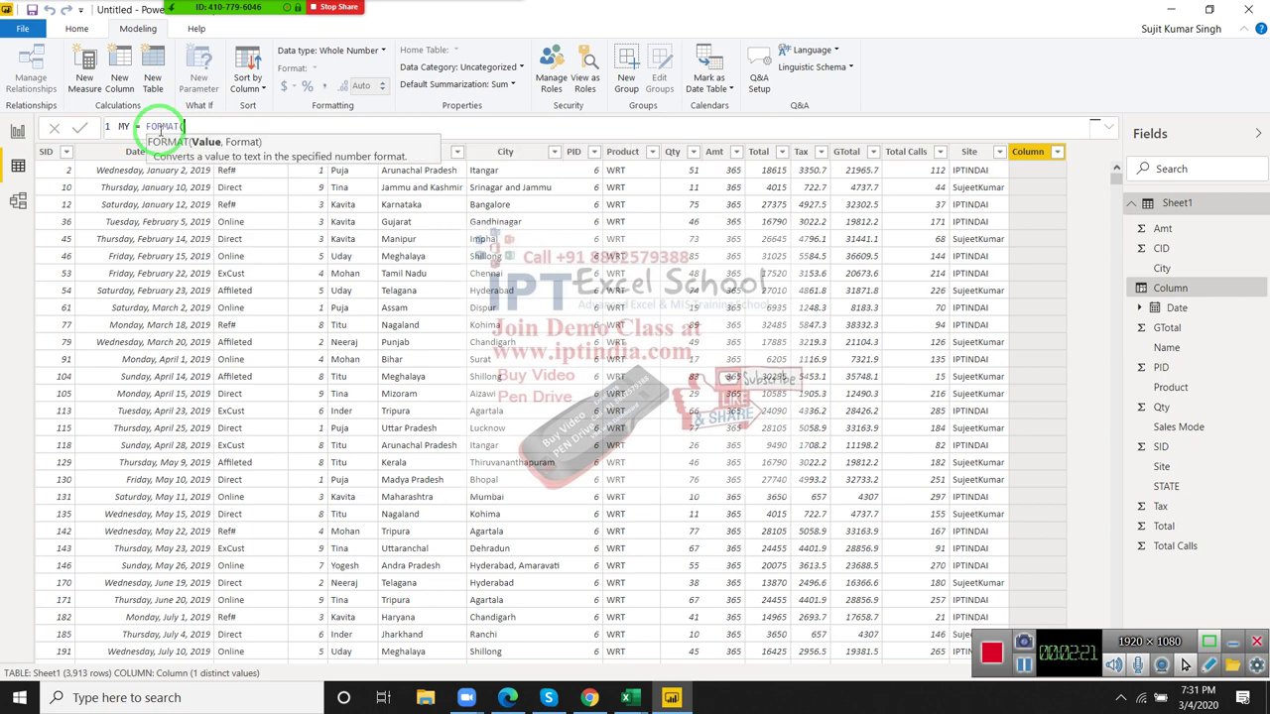
Step: Complete MY = FORMAT(Sheet1[Date],"MMM-YY") so rows show values like Jan-19
{"action": "type", "text": "date"}
{"action": "key", "text": "Tab"}
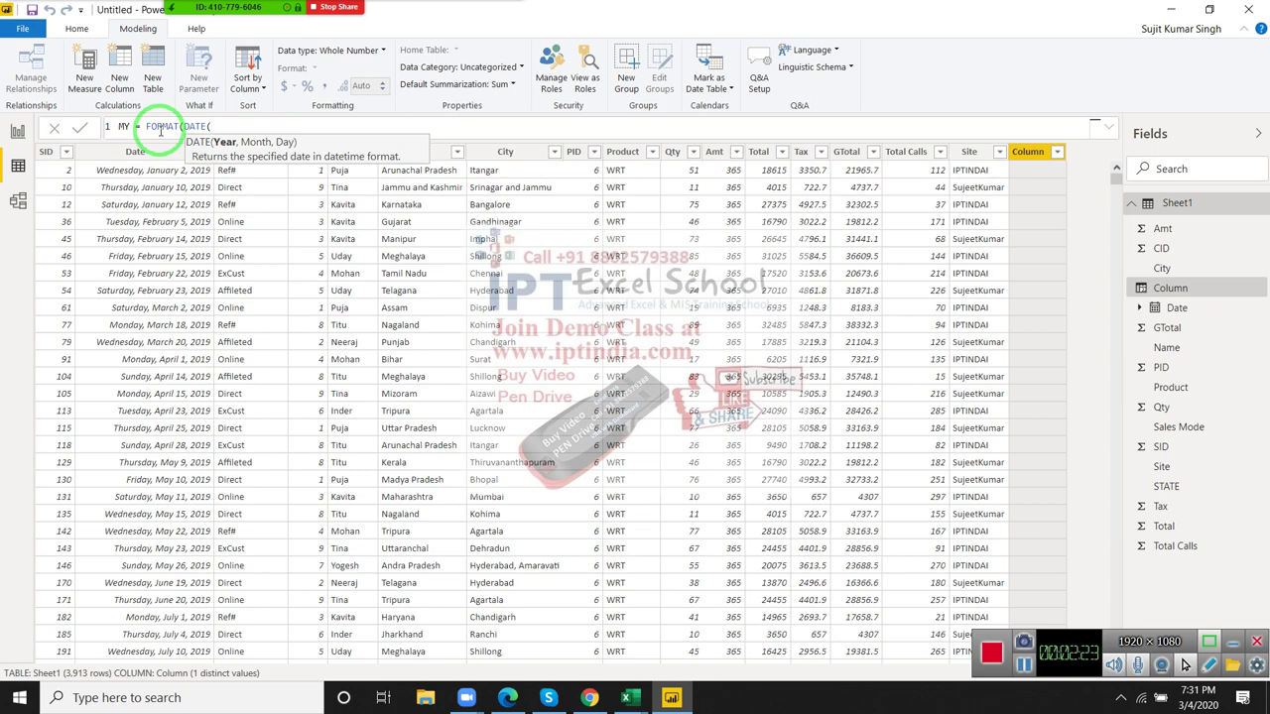
{"action": "key", "text": "BackSpace"}
{"action": "key", "text": "BackSpace"}
{"action": "key", "text": "BackSpace"}
{"action": "key", "text": "BackSpace"}
{"action": "key", "text": "BackSpace"}
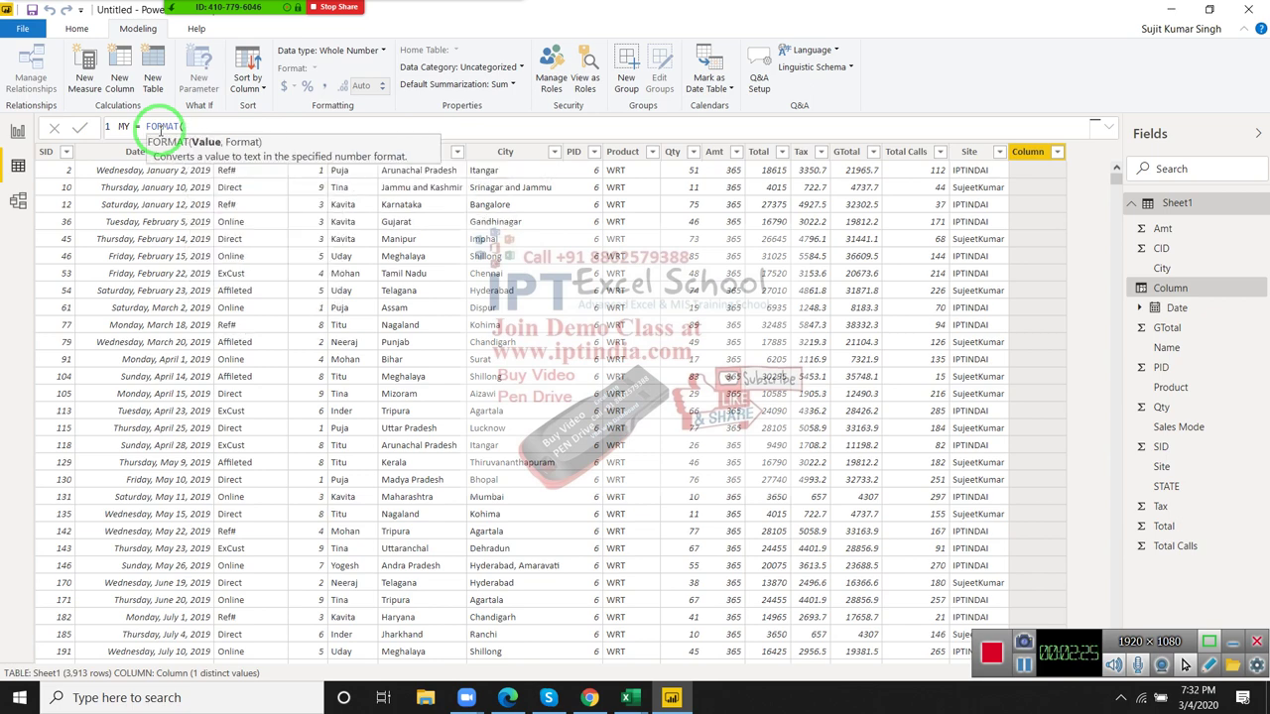
{"action": "type", "text": "dat"}
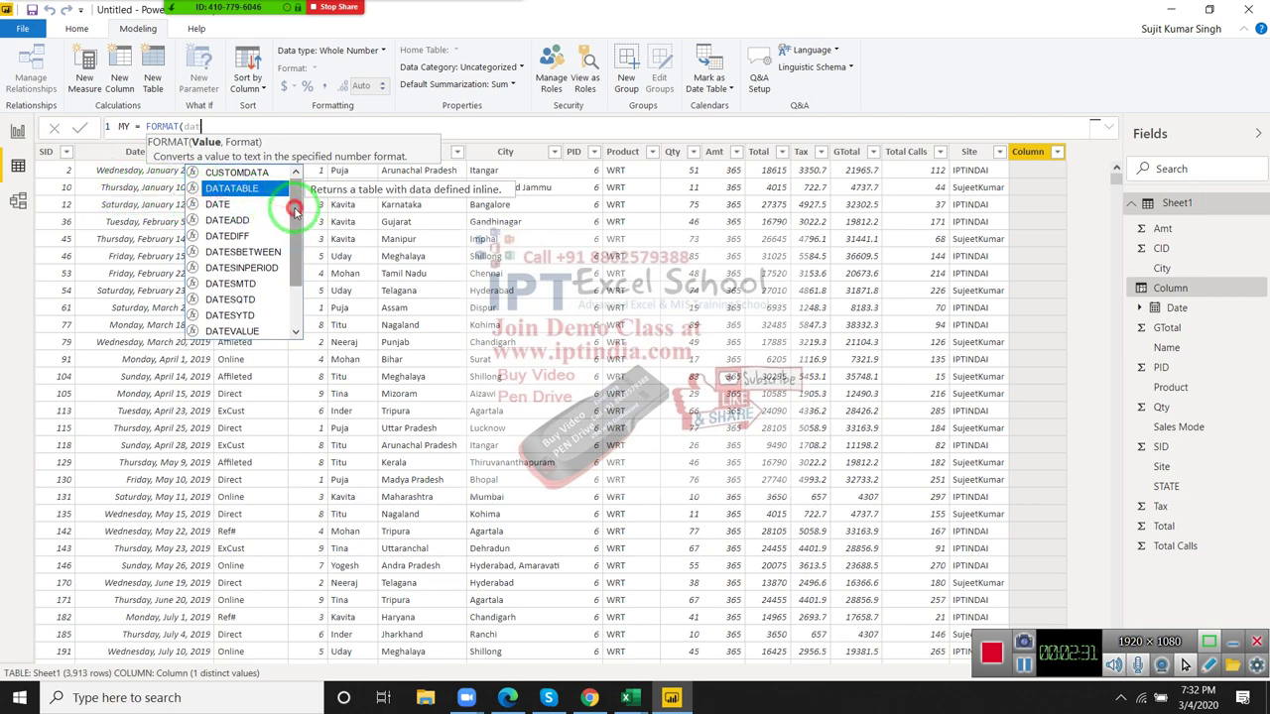
{"action": "mouse_move", "coordinate": [298, 213]}
{"action": "left_mouse_down"}
{"action": "mouse_move", "coordinate": [302, 256]}
{"action": "mouse_move", "coordinate": [301, 176]}
{"action": "mouse_move", "coordinate": [300, 248]}
{"action": "left_mouse_up"}
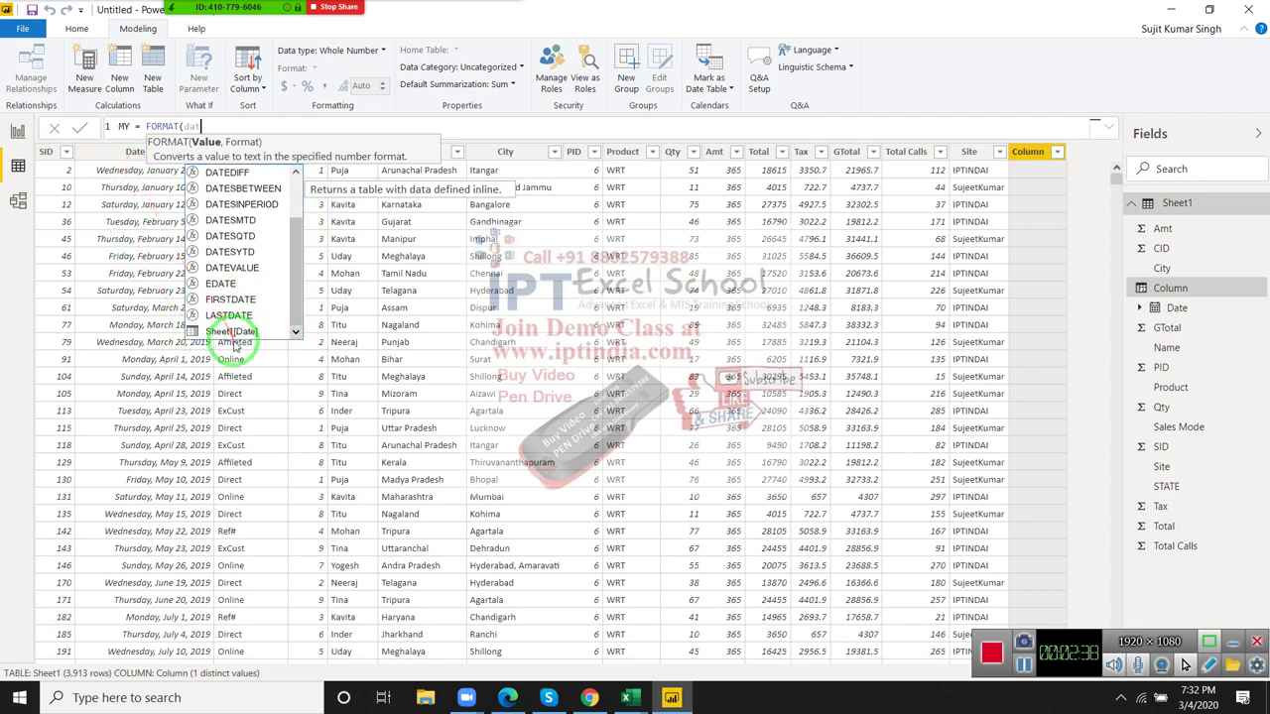
{"action": "left_click", "coordinate": [234, 331]}
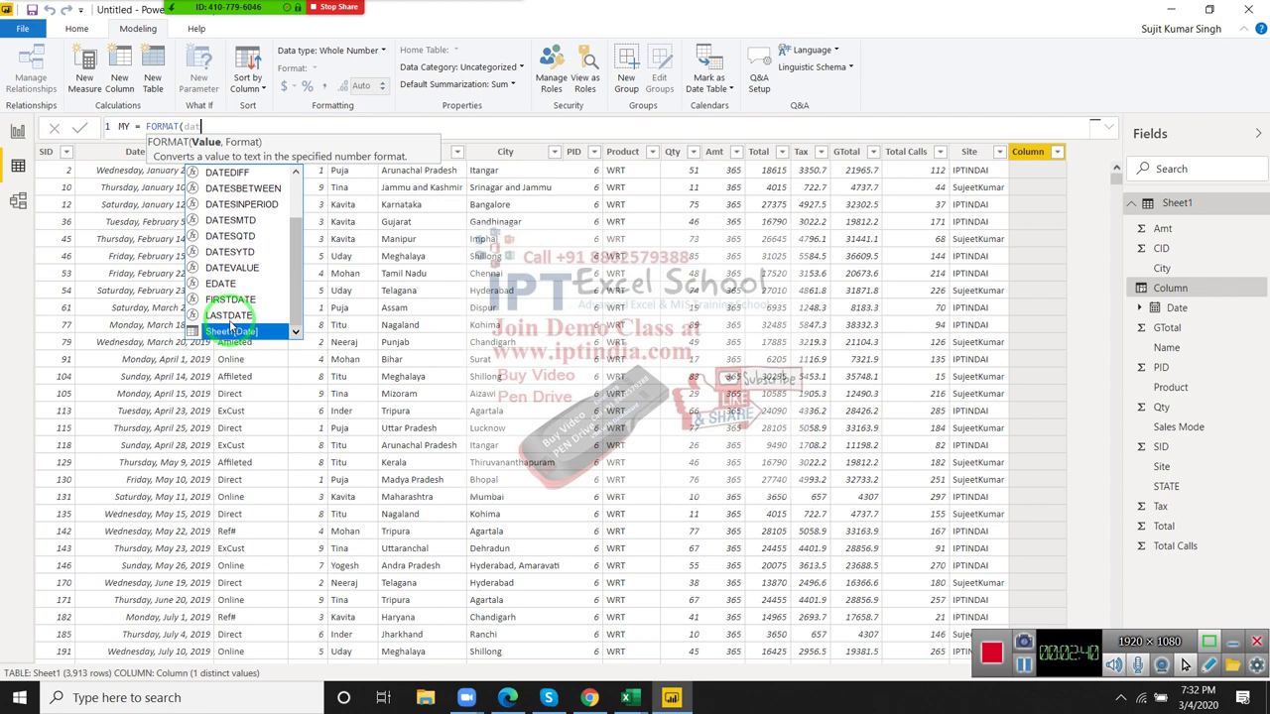
{"action": "double_click", "coordinate": [230, 333]}
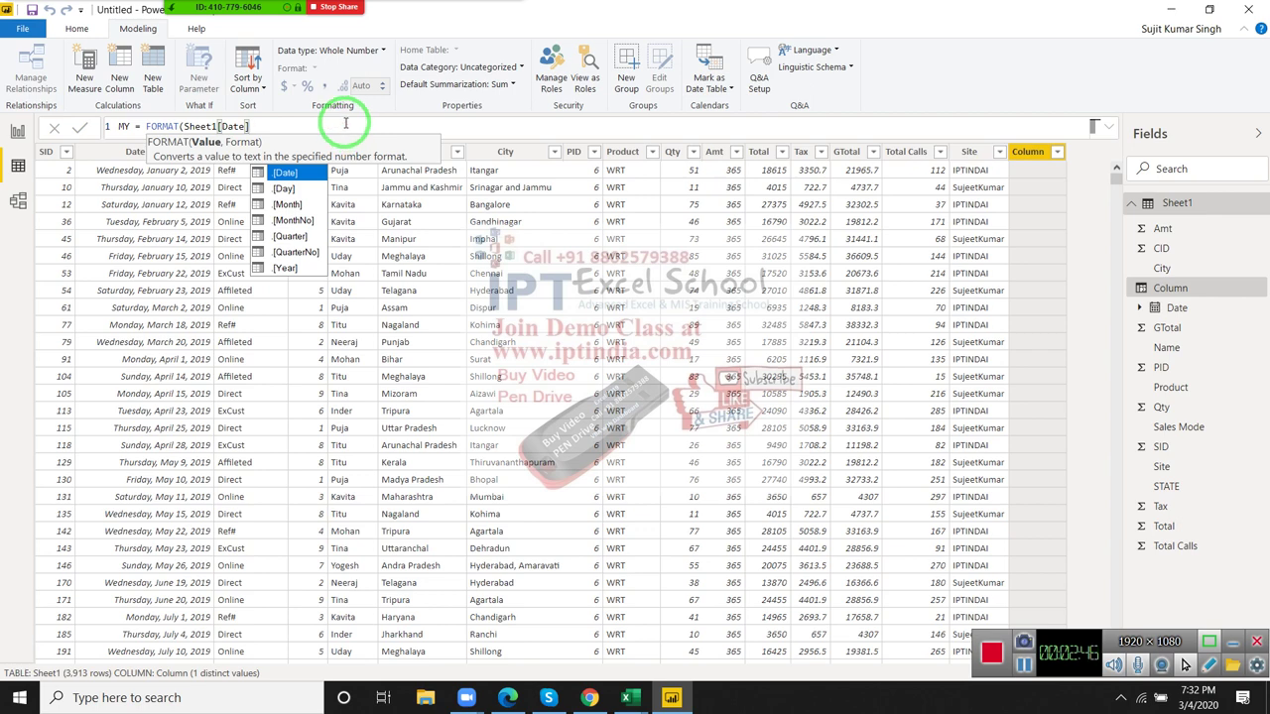
{"action": "type", "text": ",\"MMM-YY"}
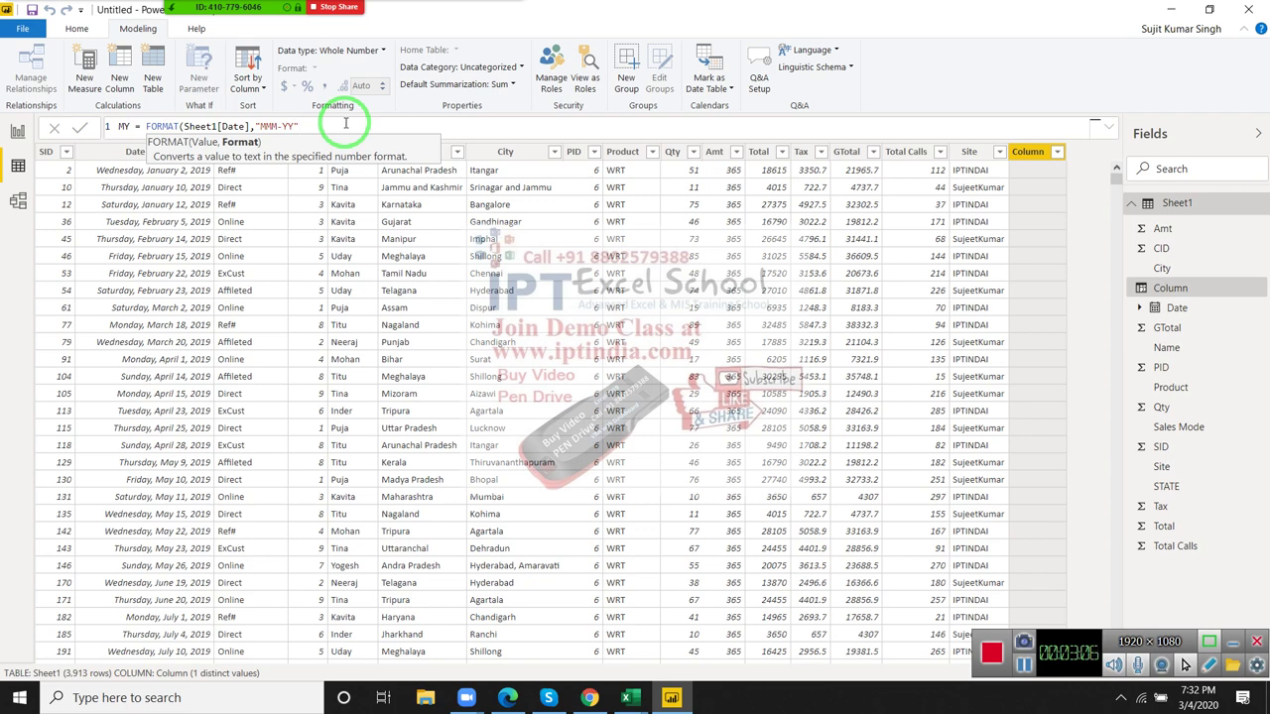
{"action": "type", "text": ")"}
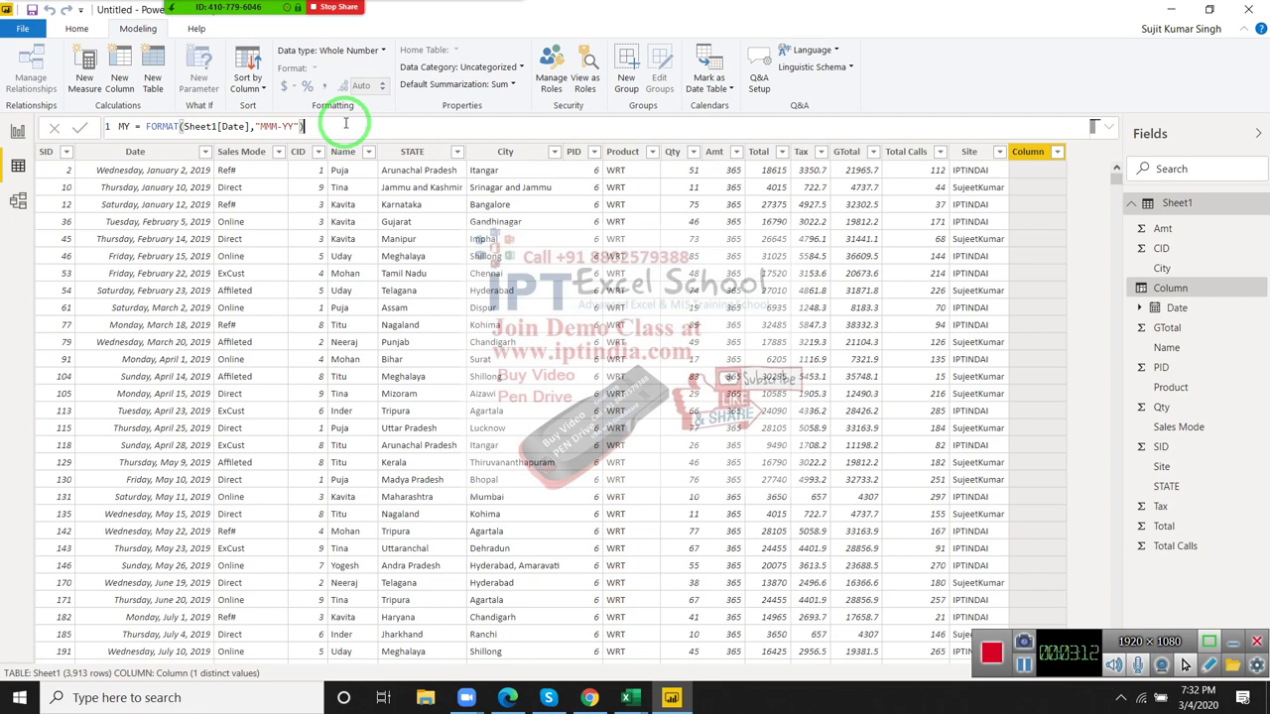
{"action": "key", "text": "Return"}
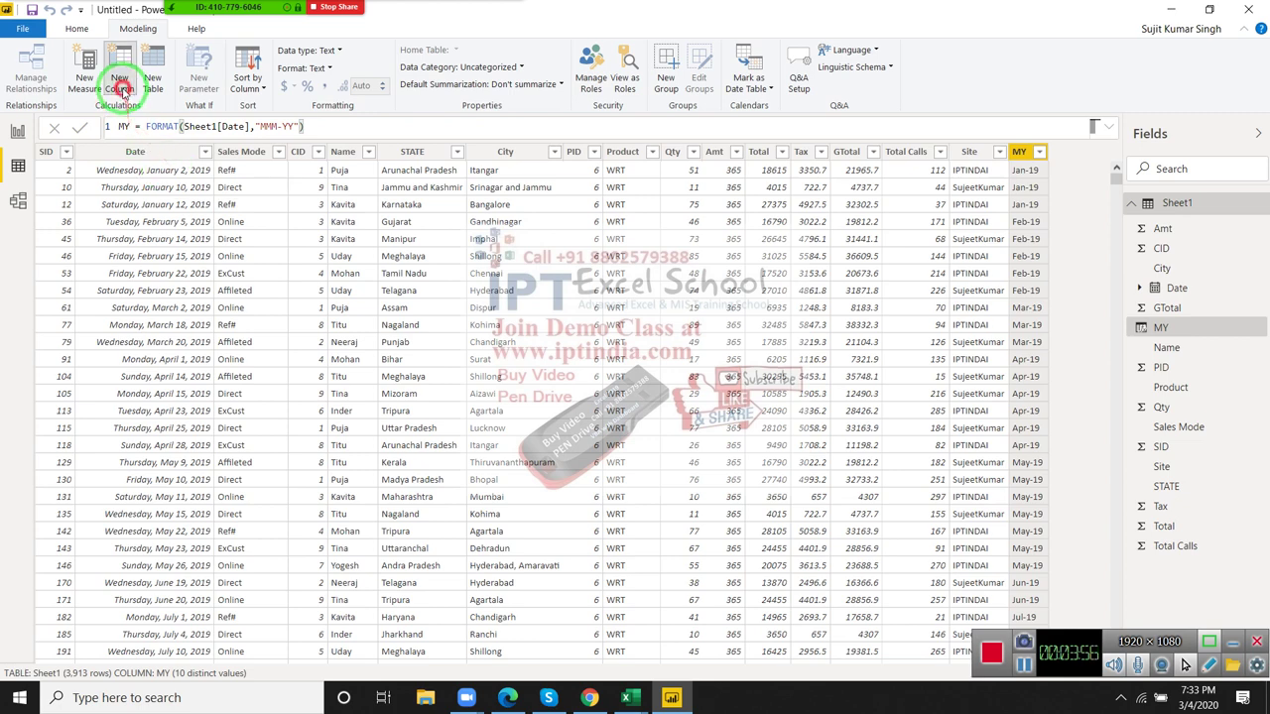
Step: Start a new BC column as CONCATENATE with Sheet1[Date] as its first argument
{"action": "left_click", "coordinate": [119, 77]}
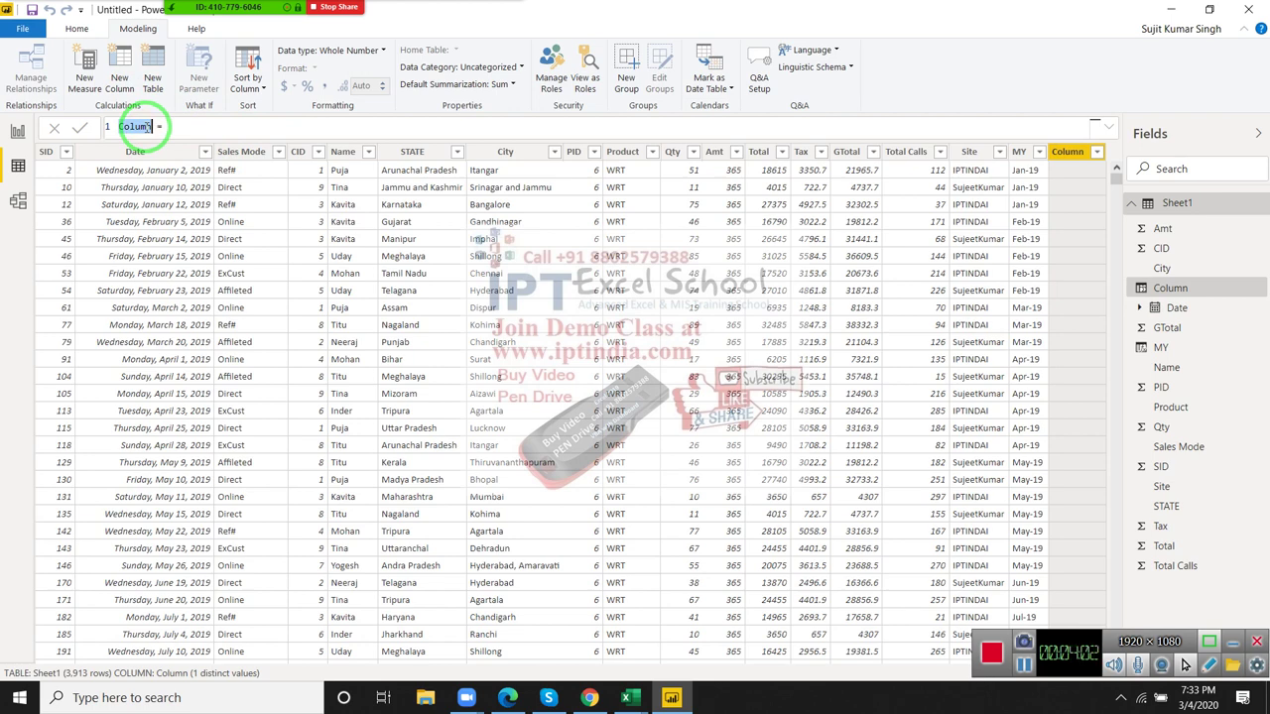
{"action": "type", "text": "GC"}
{"action": "left_click", "coordinate": [156, 127]}
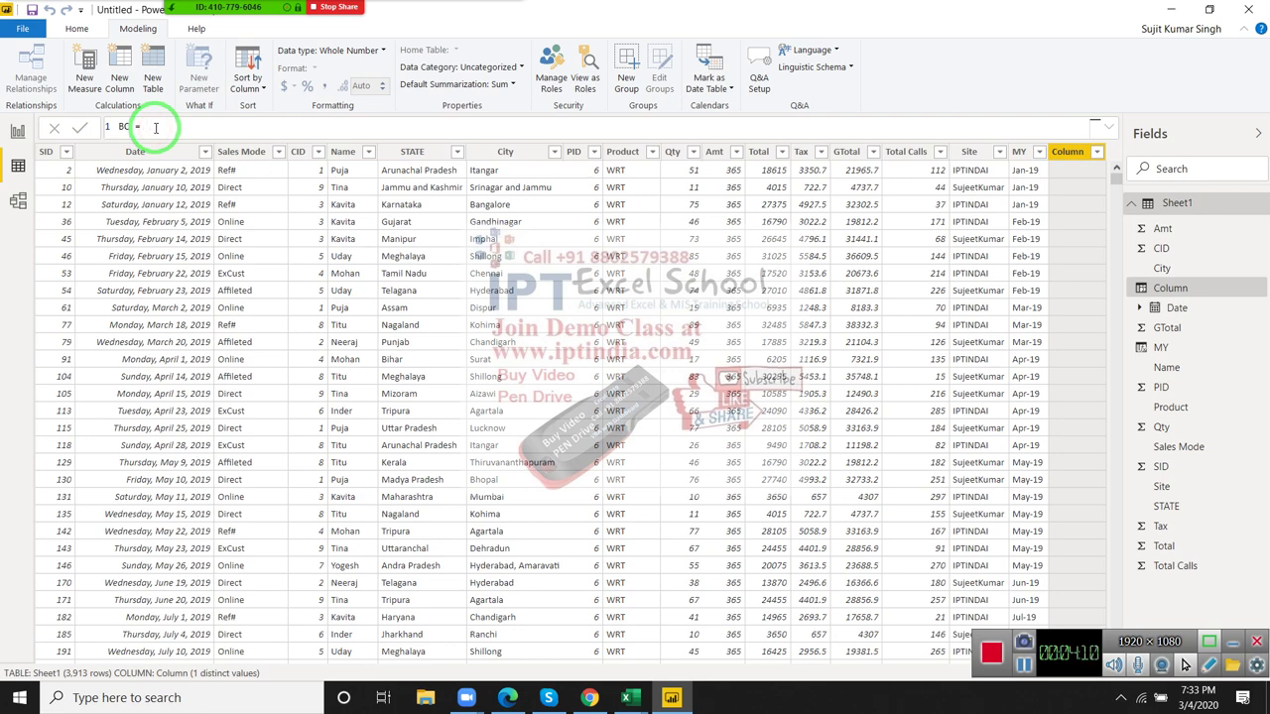
{"action": "type", "text": "co"}
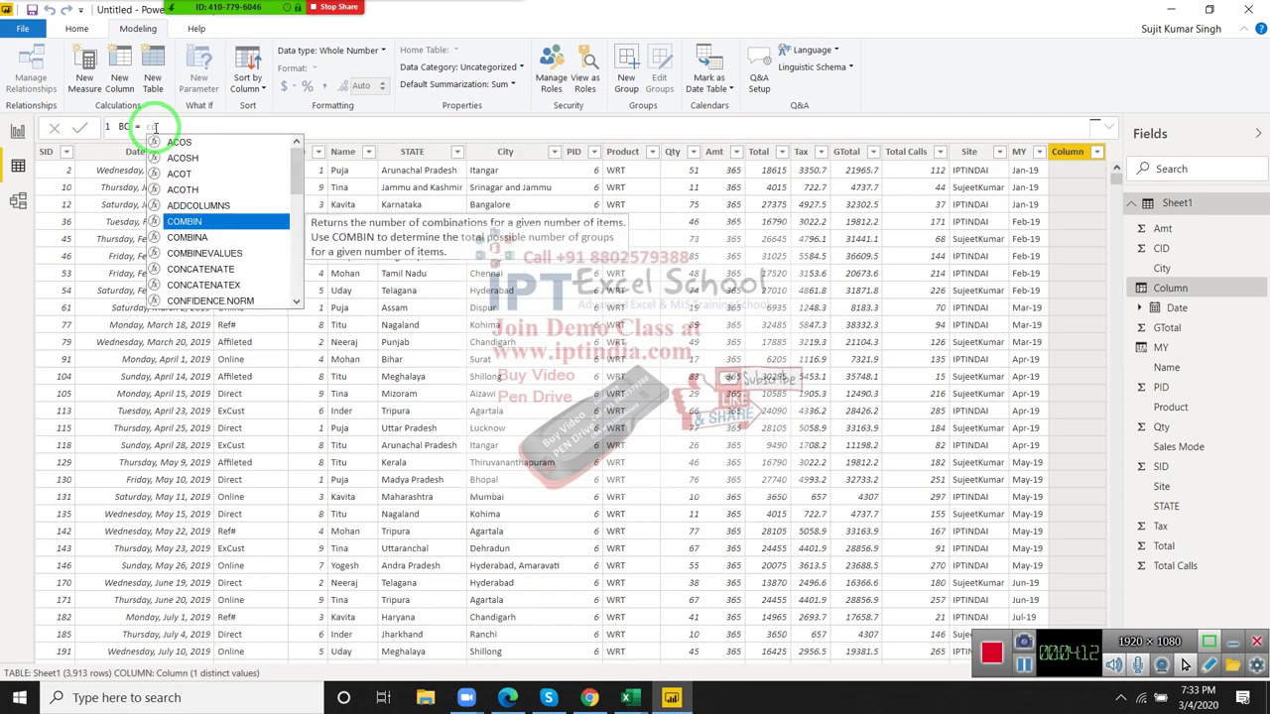
{"action": "type", "text": "n"}
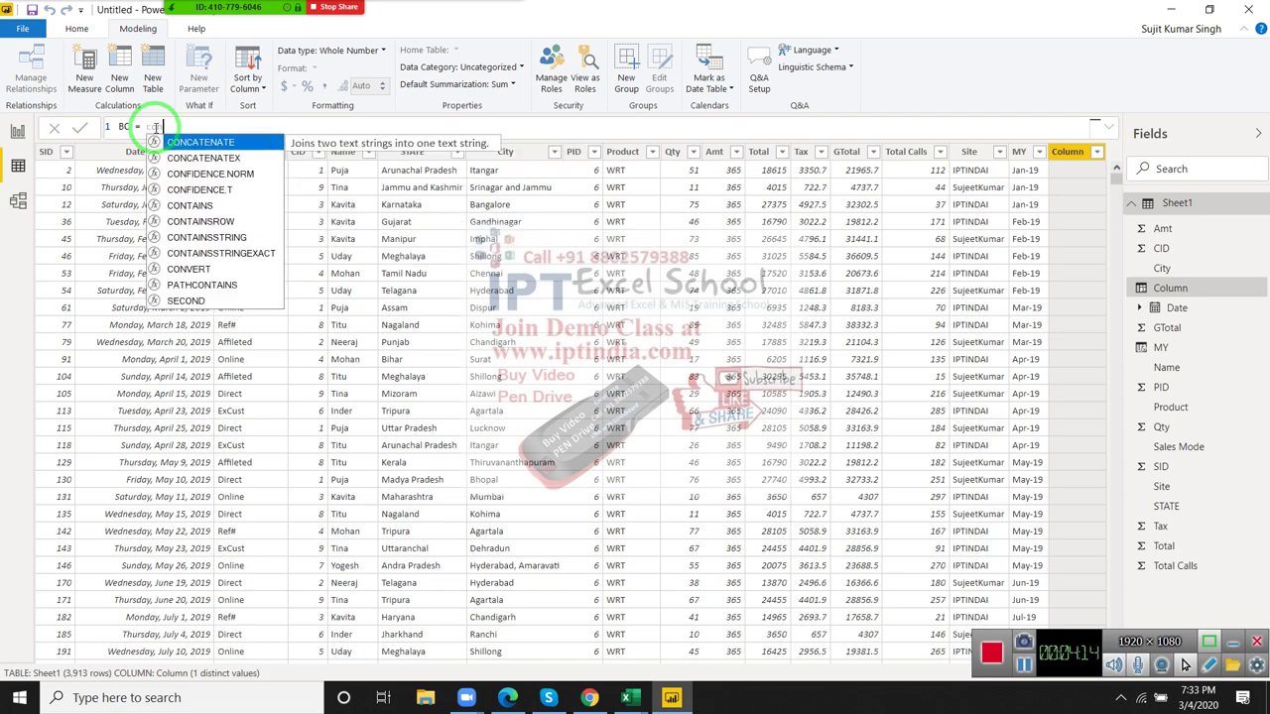
{"action": "key", "text": "Tab"}
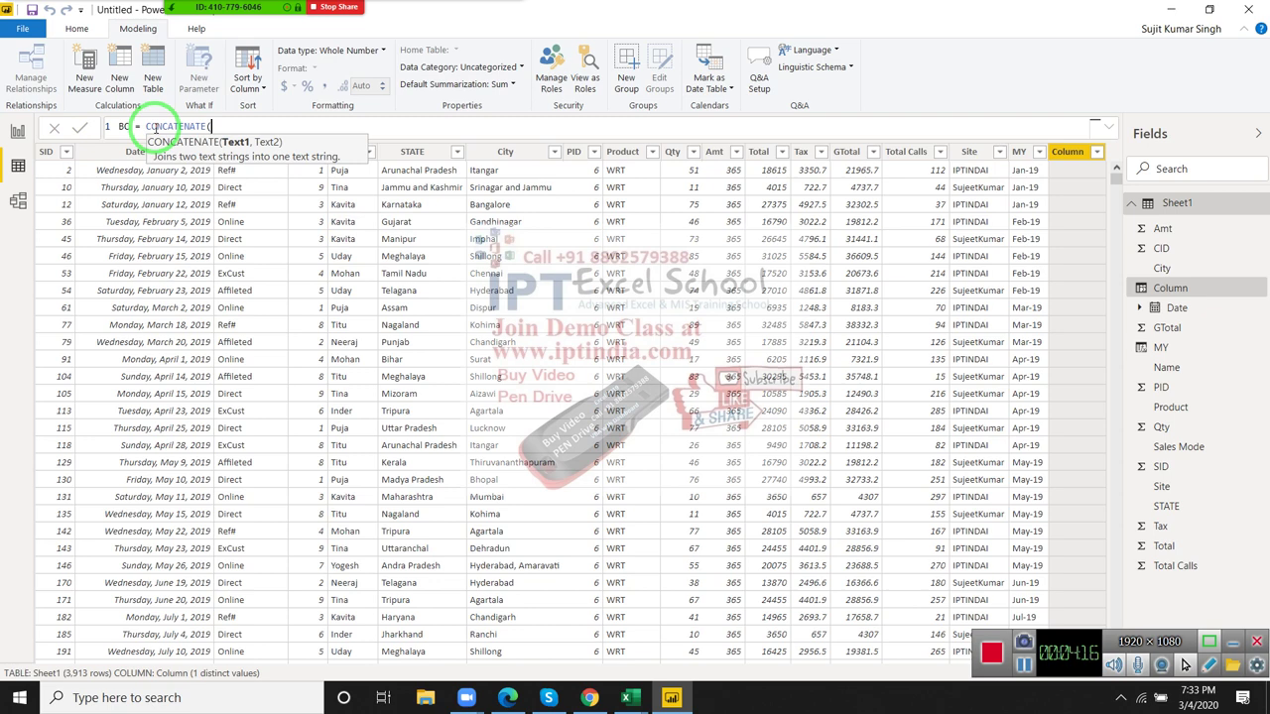
{"action": "type", "text": "d"}
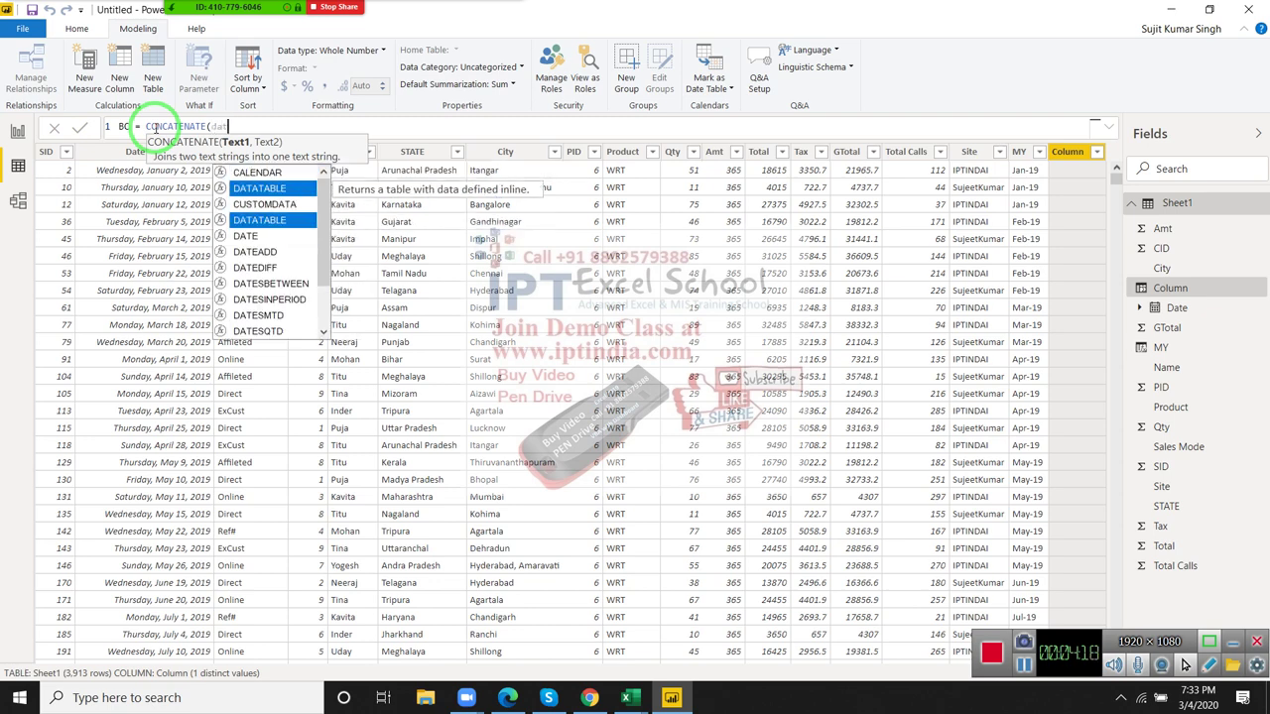
{"action": "type", "text": "ate"}
{"action": "key", "text": "Down"}
{"action": "key", "text": "Down"}
{"action": "key", "text": "Down"}
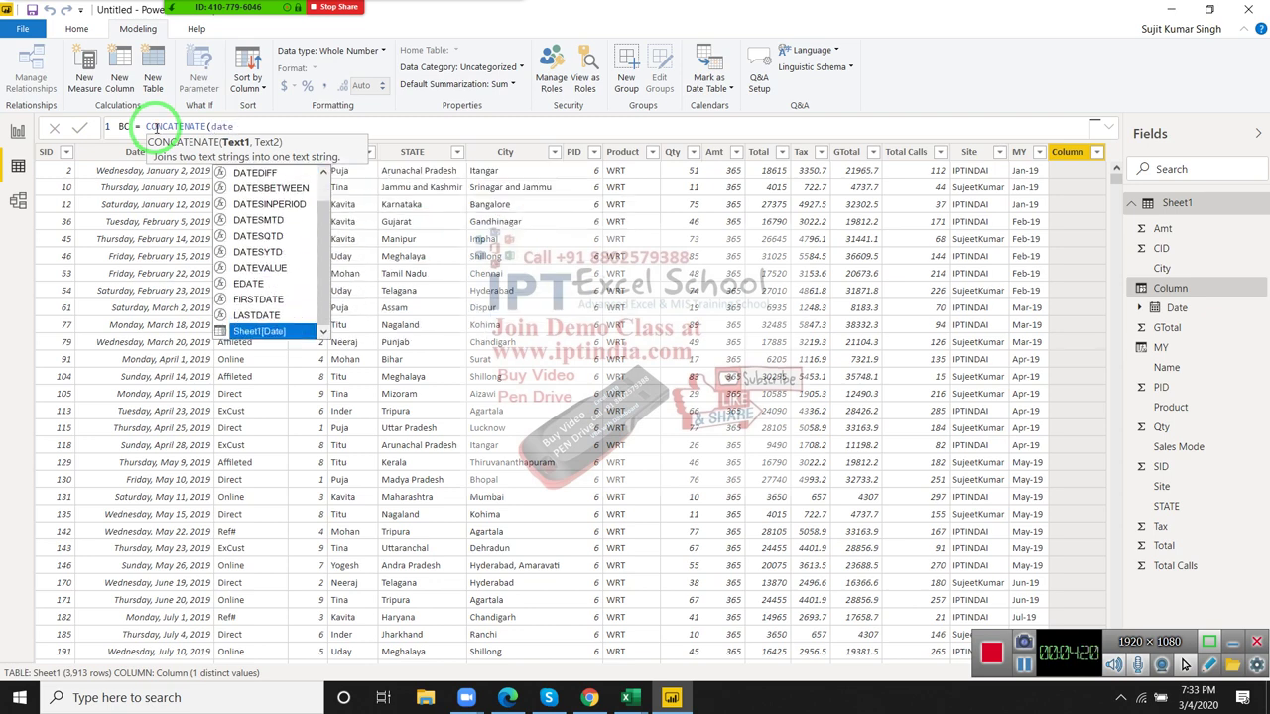
{"action": "key", "text": "Tab"}
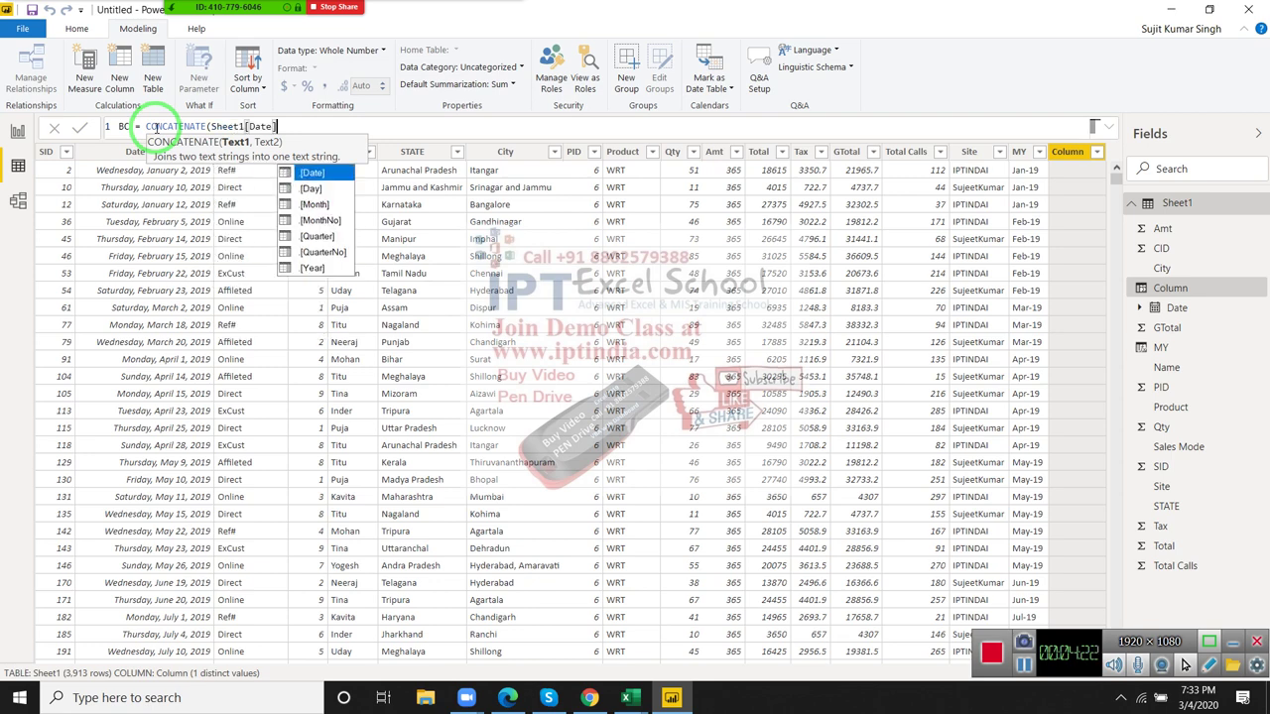
Step: Add " To " and Sheet1[Date]+30 as further arguments, producing a too-many-arguments #ERROR
{"action": "type", "text": ","}
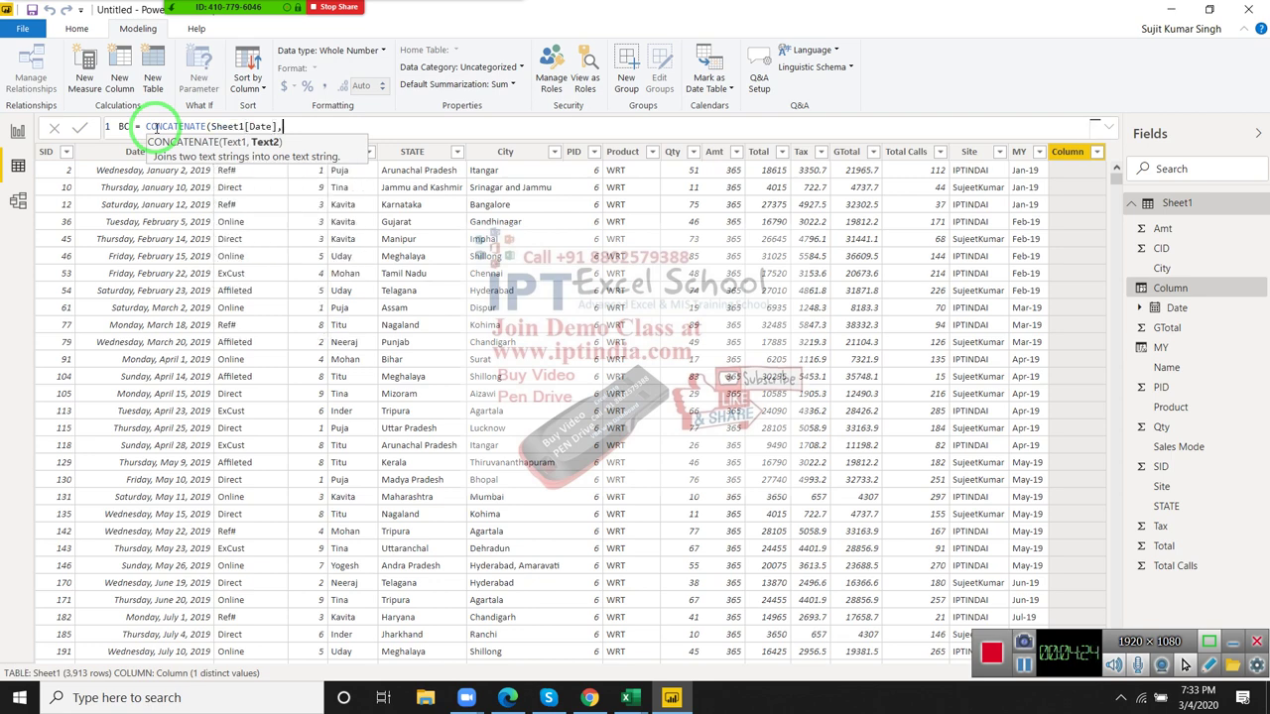
{"action": "type", "text": "\" T"}
{"action": "type", "text": "o \""}
{"action": "type", "text": ","}
{"action": "type", "text": "sheet"}
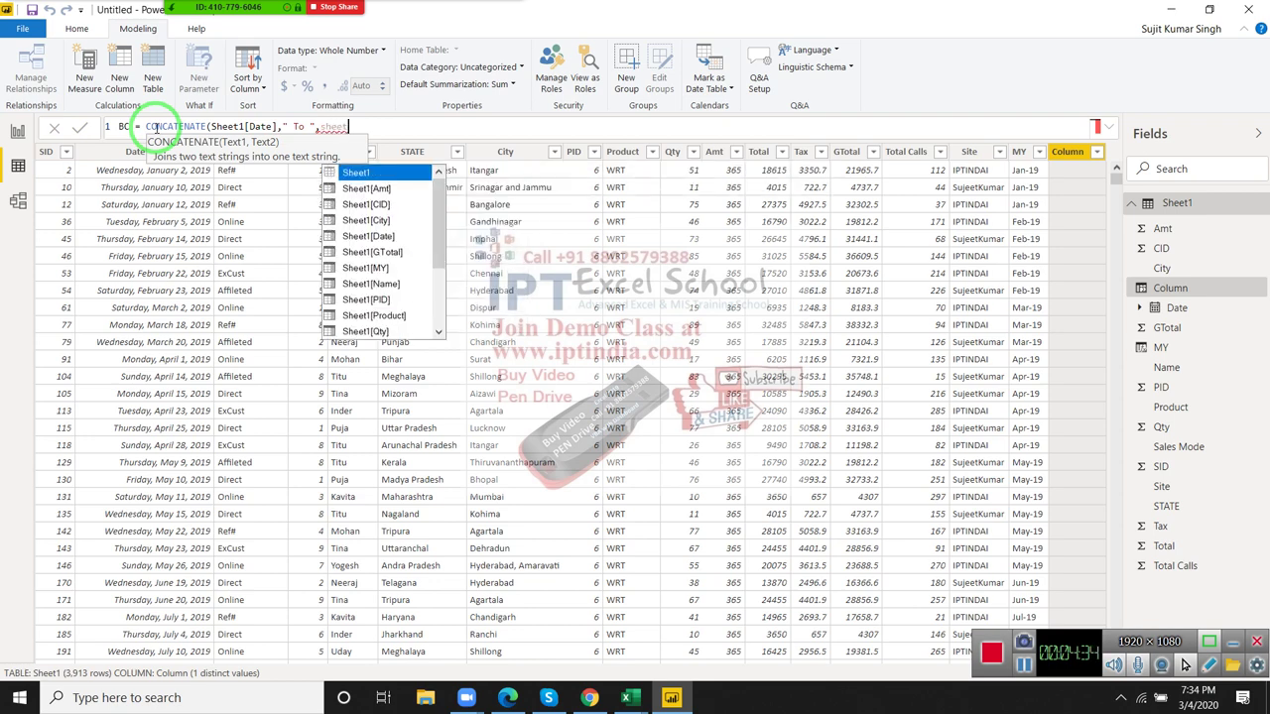
{"action": "key", "text": "Down"}
{"action": "key", "text": "Down"}
{"action": "key", "text": "Down"}
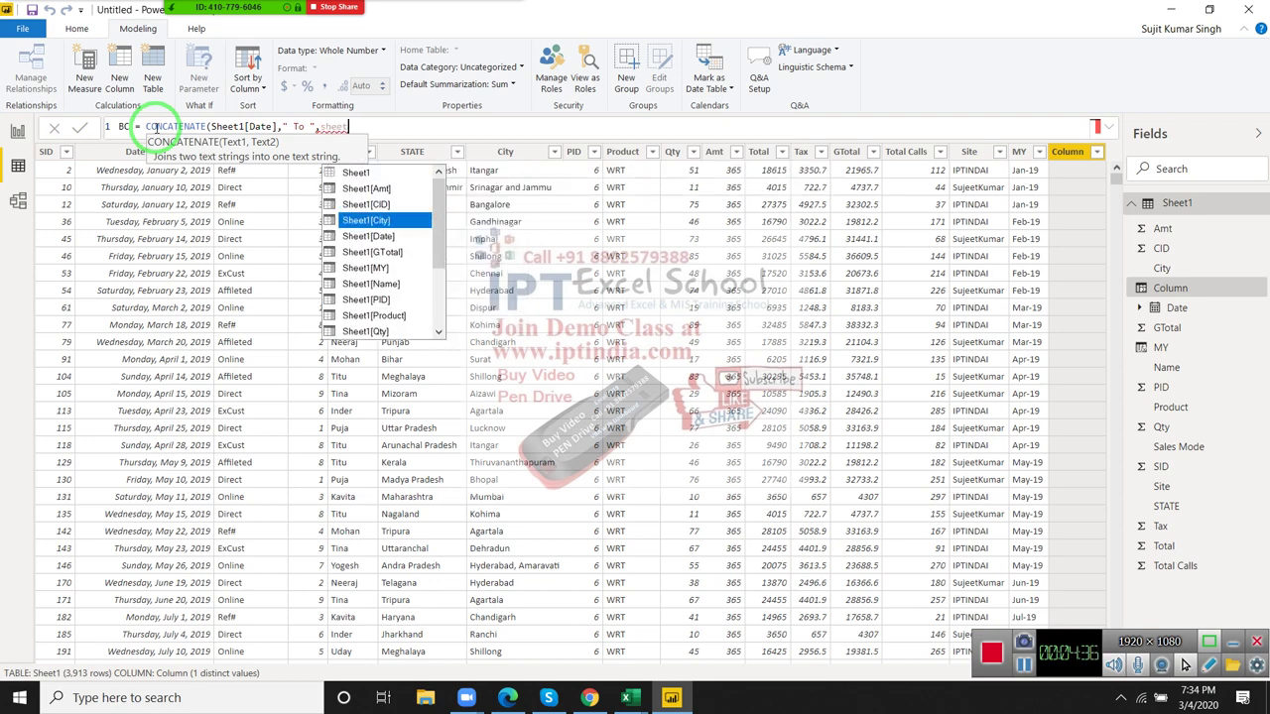
{"action": "key", "text": "Down"}
{"action": "key", "text": "Tab"}
{"action": "type", "text": "+30"}
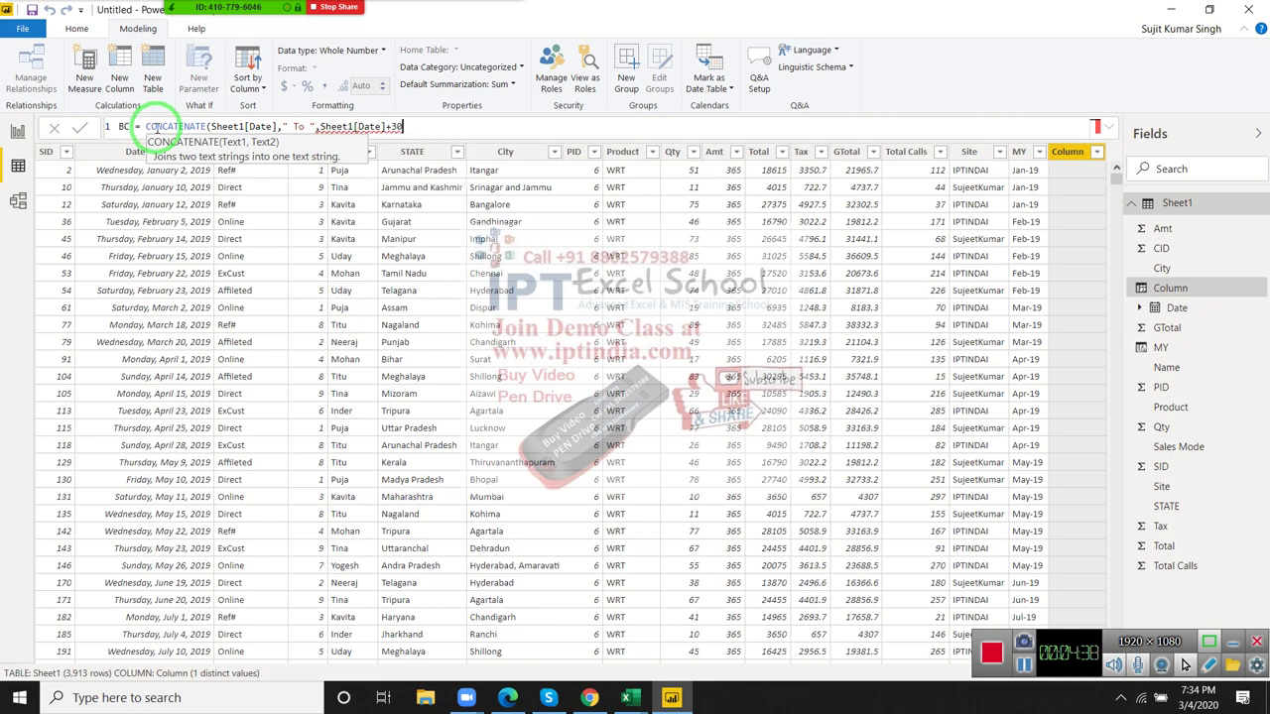
{"action": "type", "text": ")"}
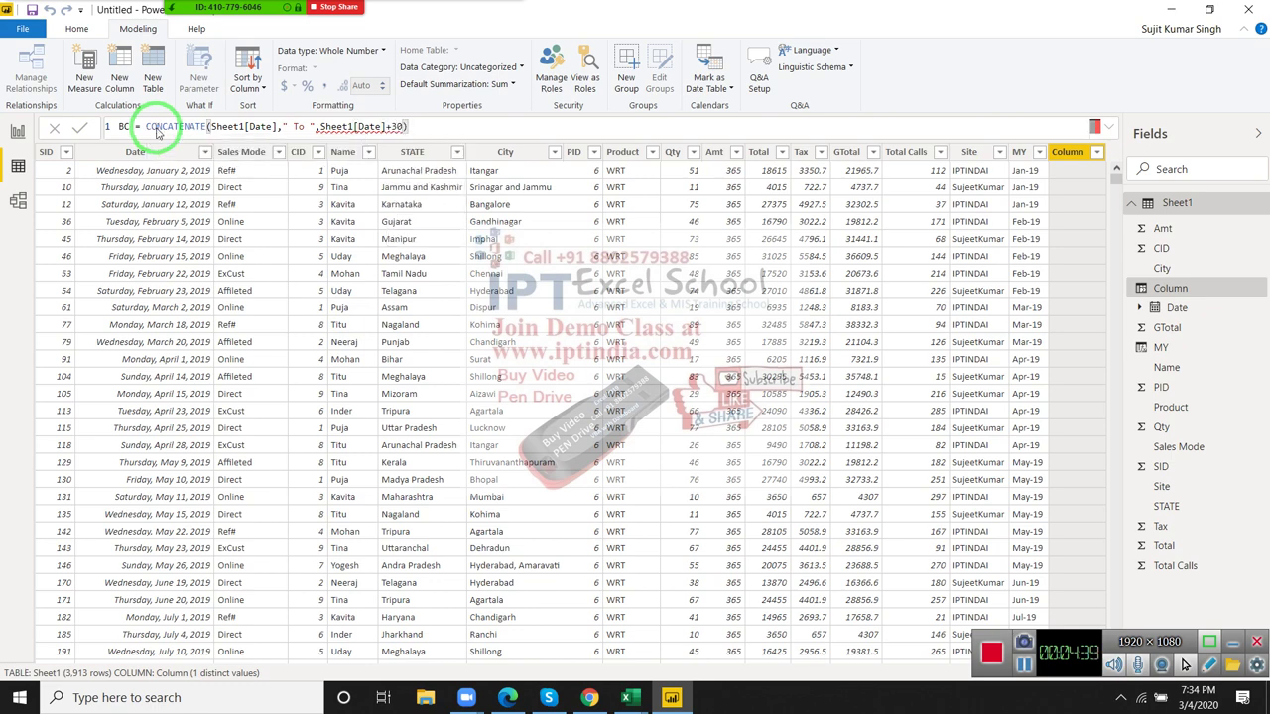
{"action": "key", "text": "Return"}
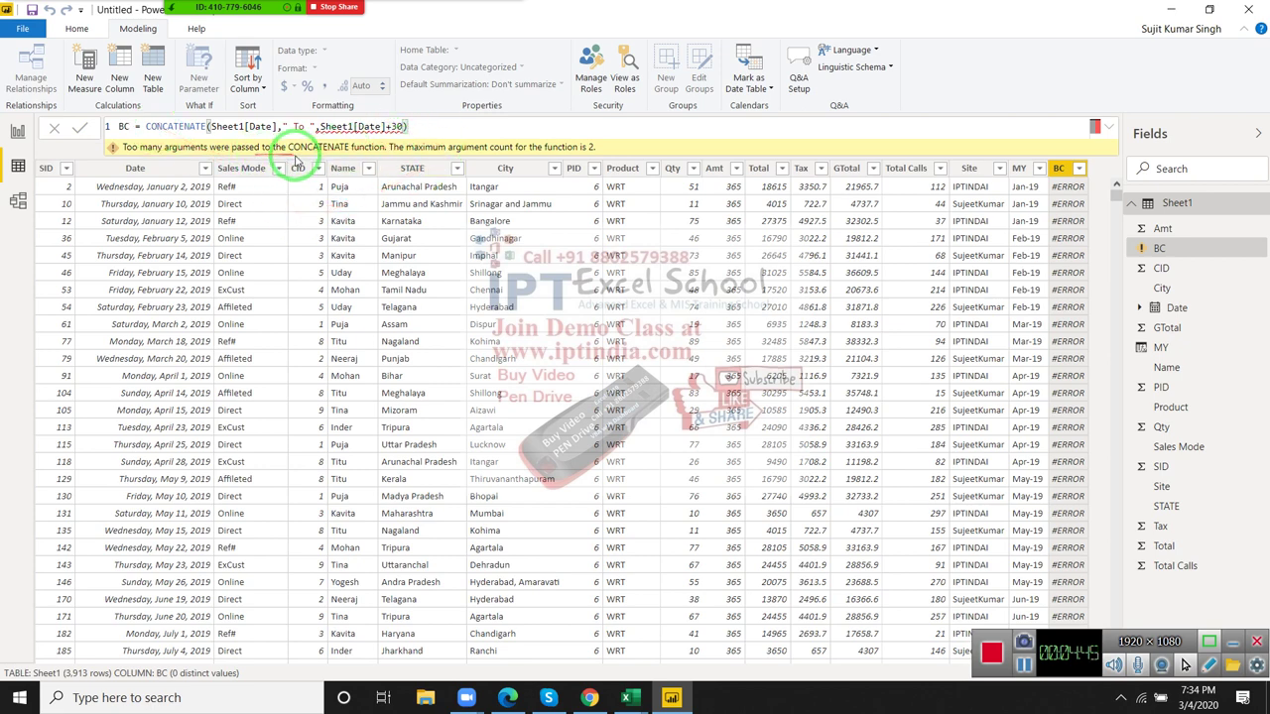
Step: Trim BC to CONCATENATE(Sheet1[Date]," To ") so rows show values like 1/2/2019 To
{"action": "mouse_move", "coordinate": [377, 131]}
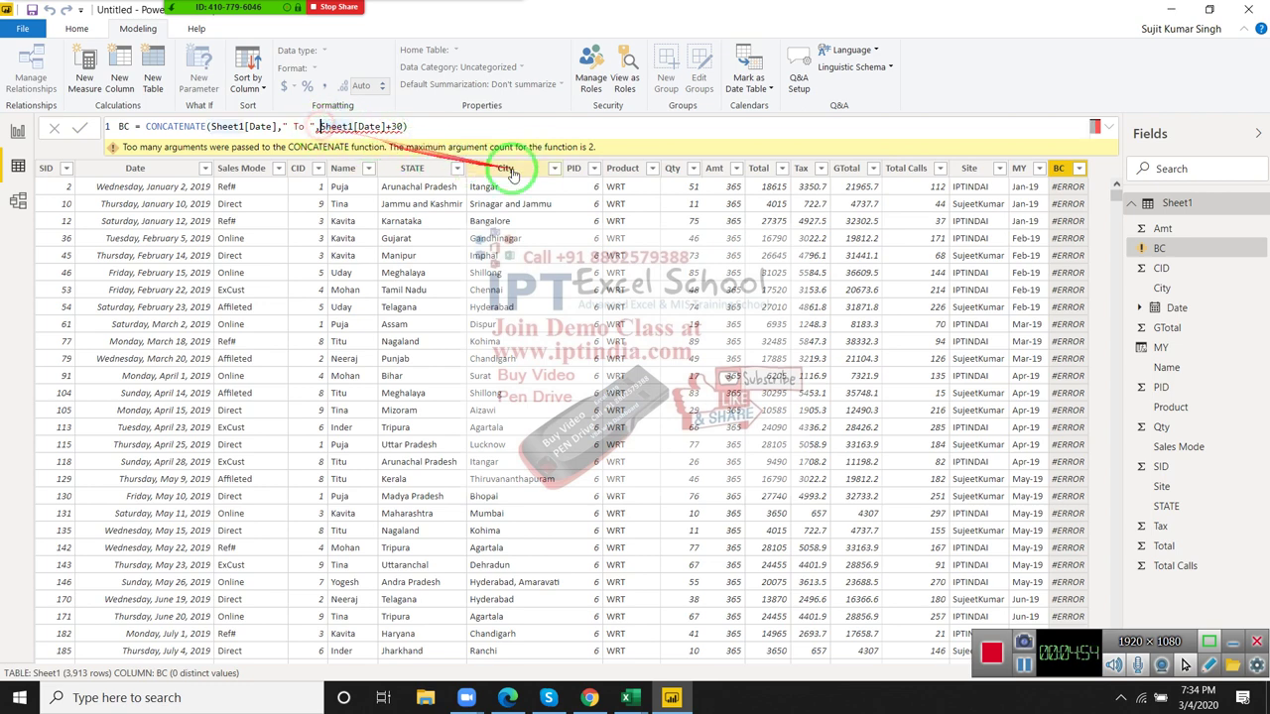
{"action": "key", "text": "Delete"}
{"action": "key", "text": "Delete"}
{"action": "key", "text": "Delete"}
{"action": "key", "text": "Delete"}
{"action": "key", "text": "Delete"}
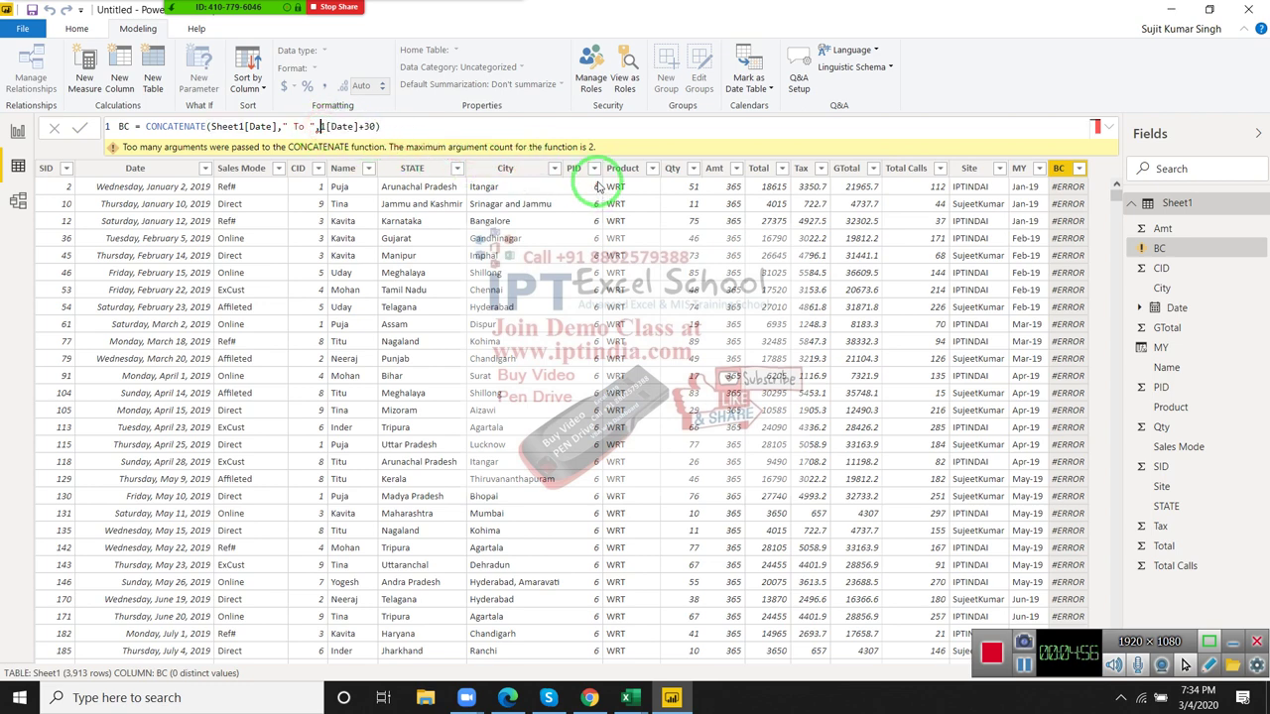
{"action": "key", "text": "Delete"}
{"action": "key", "text": "Delete"}
{"action": "key", "text": "Delete"}
{"action": "key", "text": "Delete"}
{"action": "key", "text": "Delete"}
{"action": "key", "text": "Delete"}
{"action": "key", "text": "Delete"}
{"action": "key", "text": "BackSpace"}
{"action": "key", "text": "Return"}
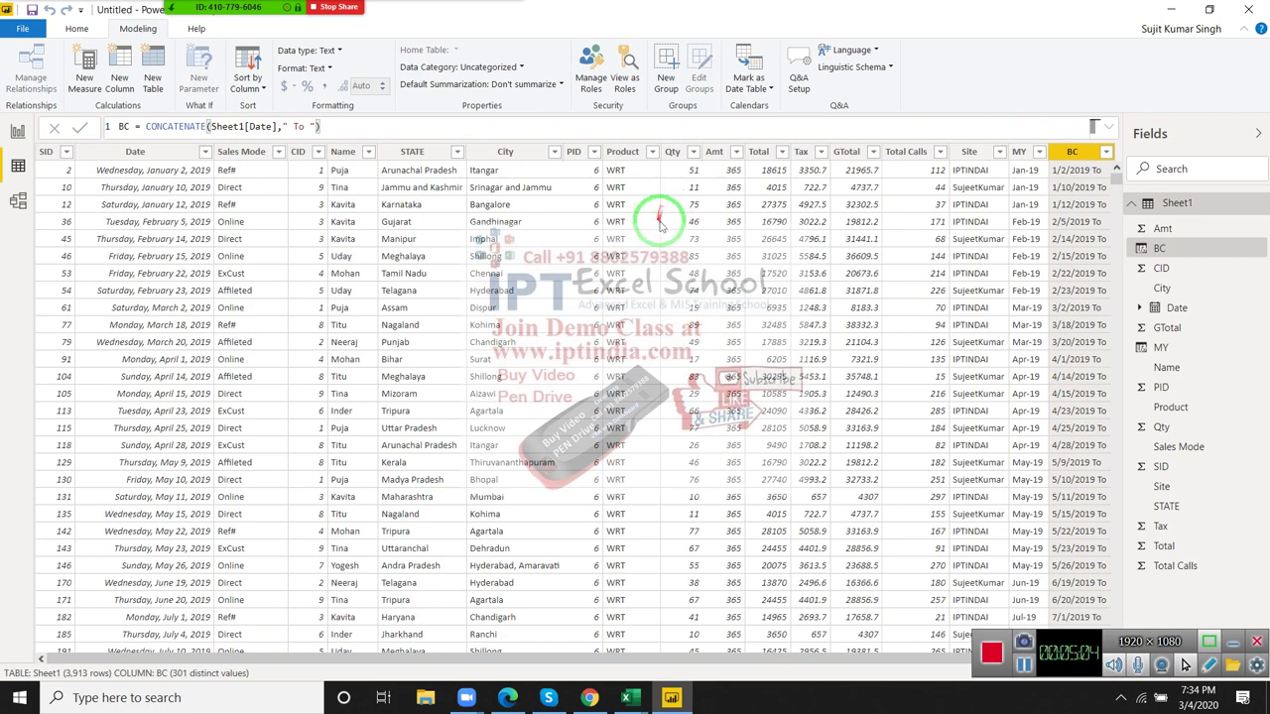
{"action": "mouse_move", "coordinate": [690, 234]}
{"action": "left_mouse_down"}
{"action": "mouse_move", "coordinate": [513, 193]}
{"action": "mouse_move", "coordinate": [377, 132]}
{"action": "left_mouse_up"}
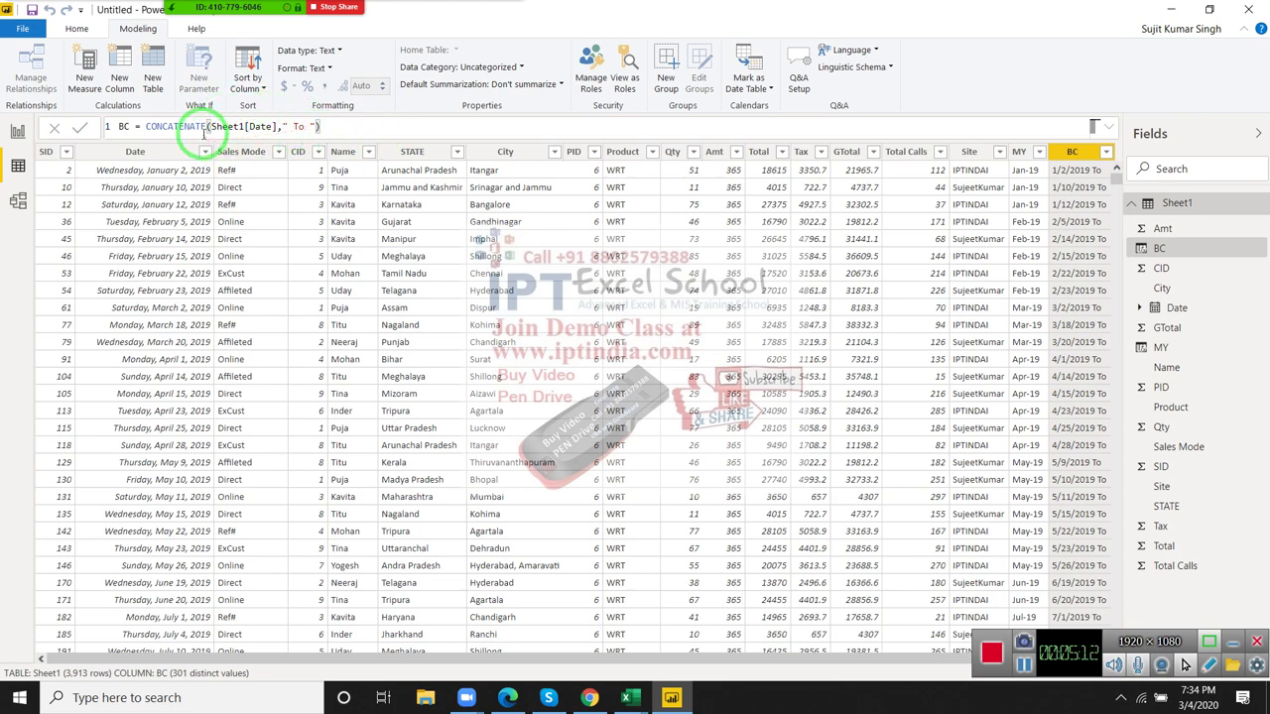
{"action": "double_click", "coordinate": [194, 127]}
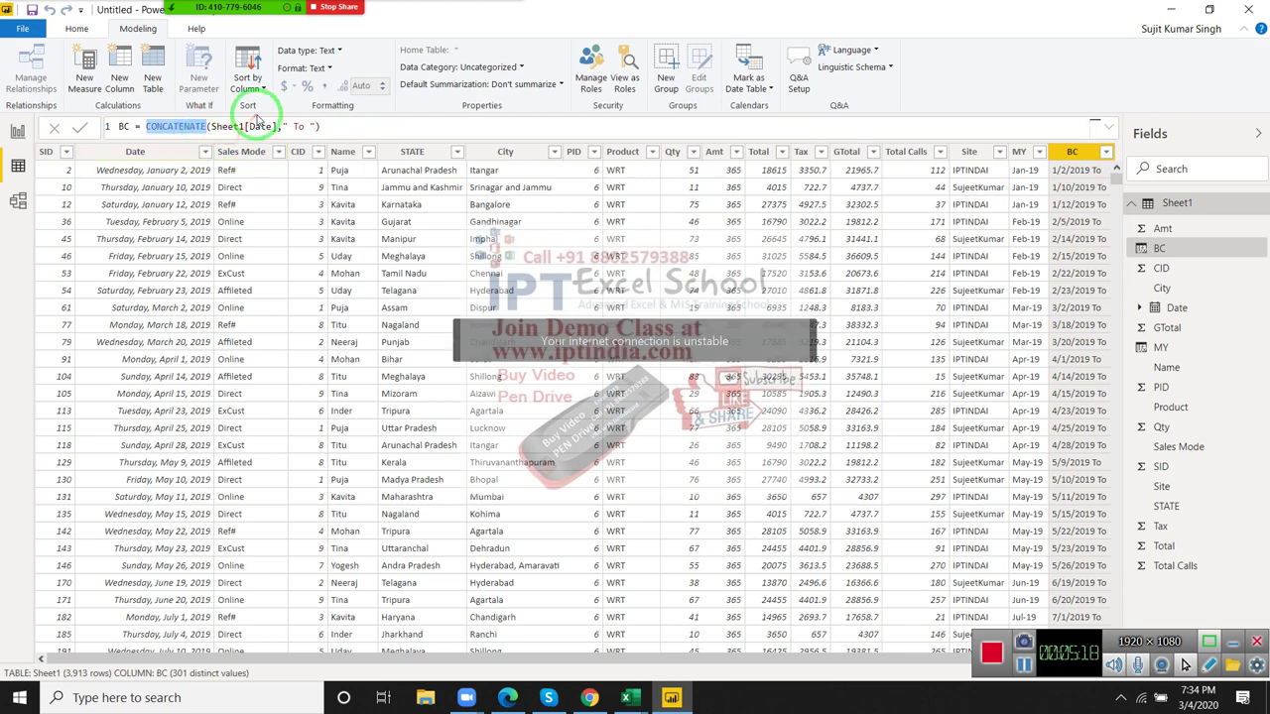
Step: Rewrite BC with & operators as Sheet1[Date]&" To "&Sheet1[Date]+30
{"action": "key", "text": "BackSpace"}
{"action": "key", "text": "Delete"}
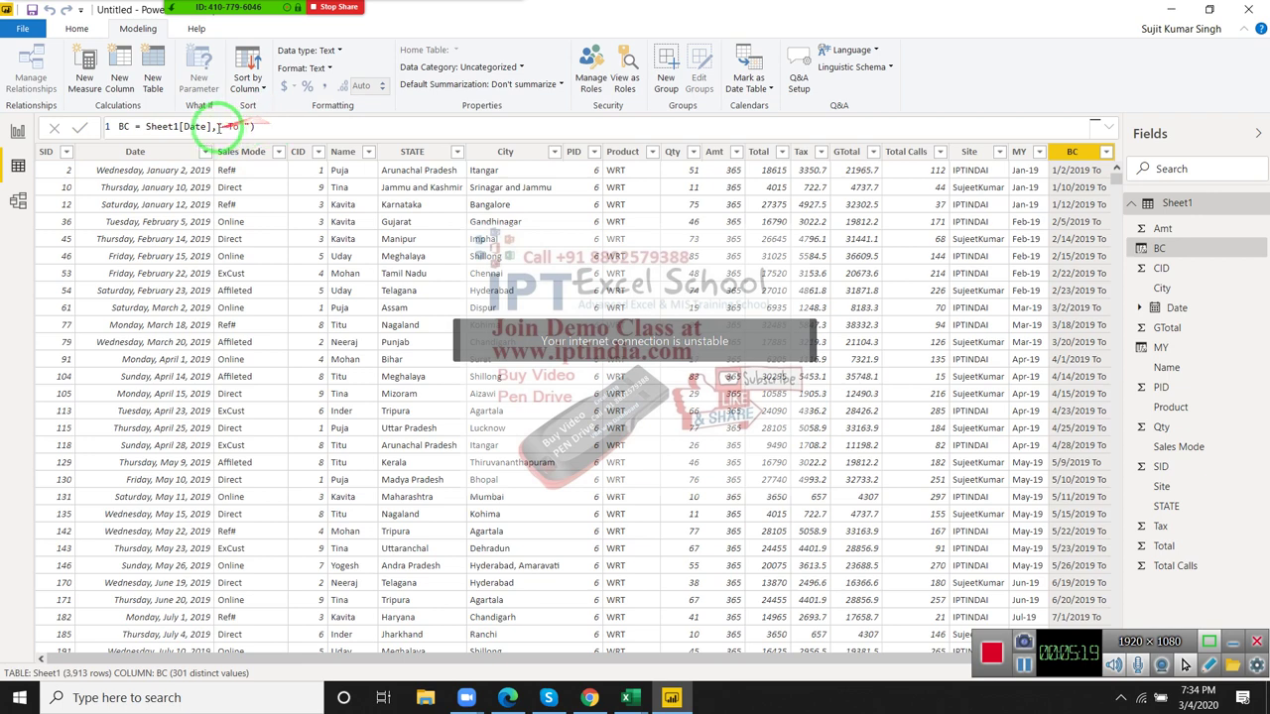
{"action": "key", "text": "Delete"}
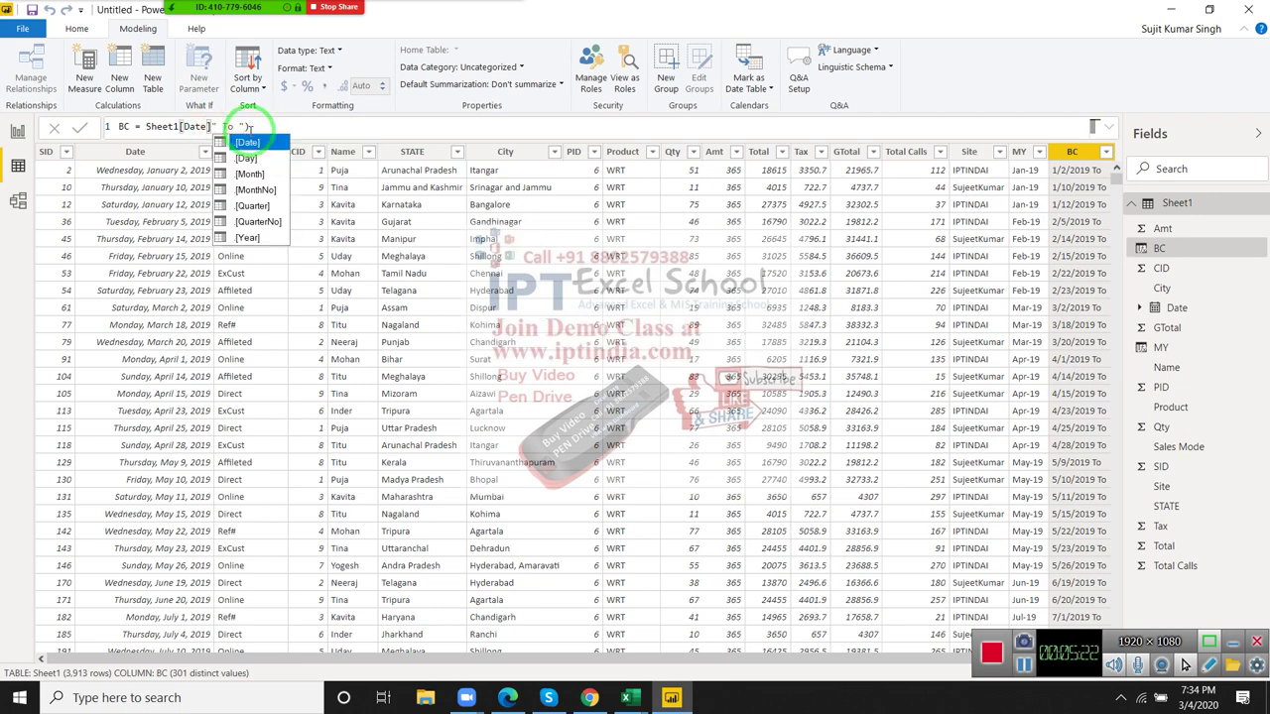
{"action": "type", "text": "&"}
{"action": "key", "text": "BackSpace"}
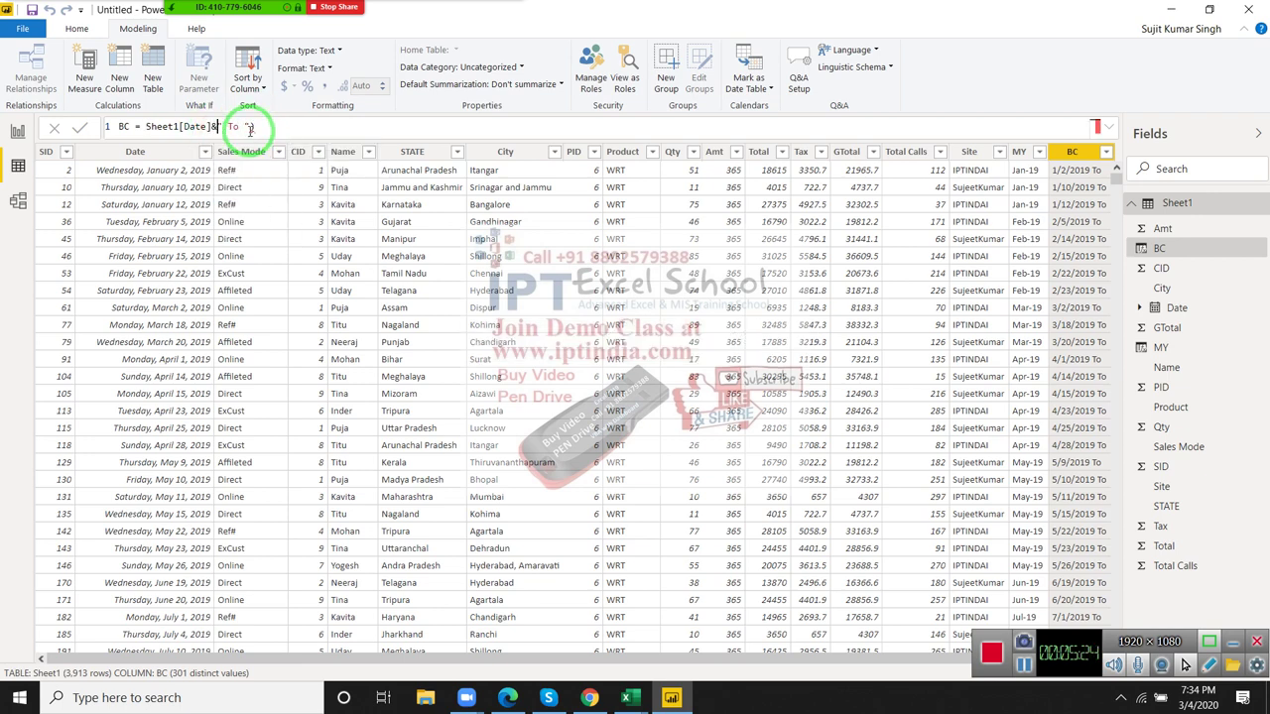
{"action": "key", "text": "Right"}
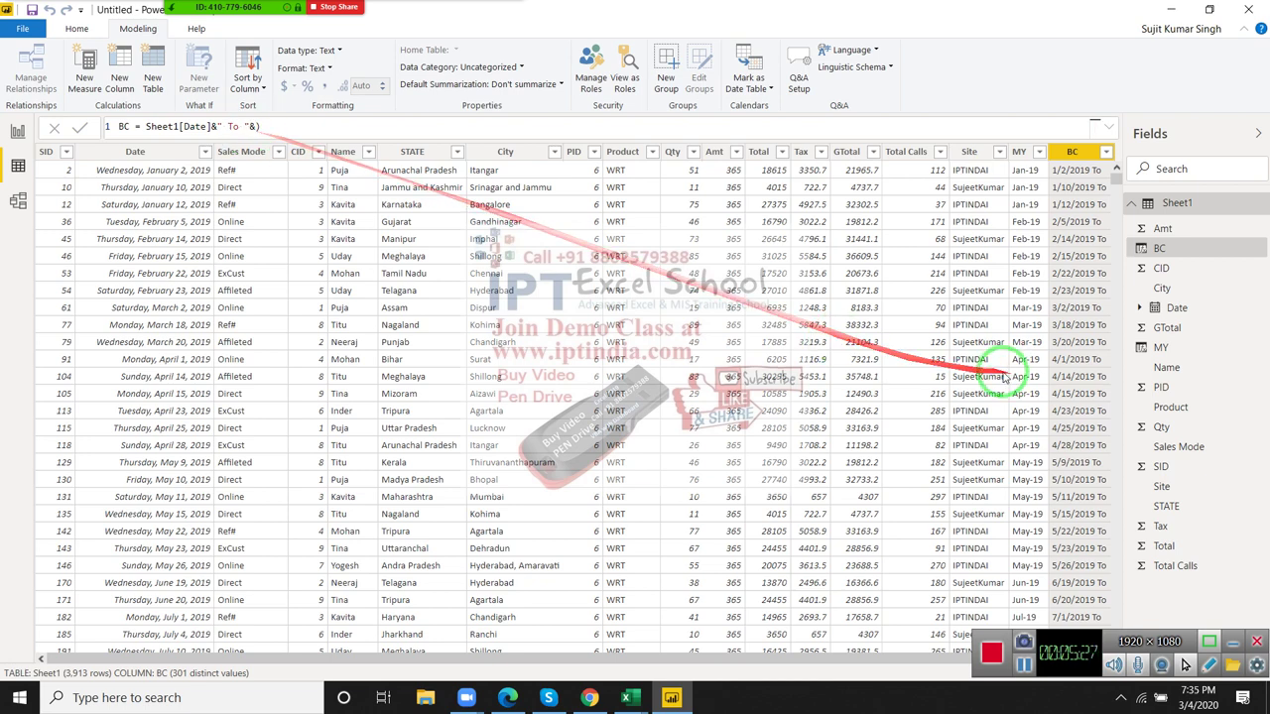
{"action": "type", "text": "&sheet"}
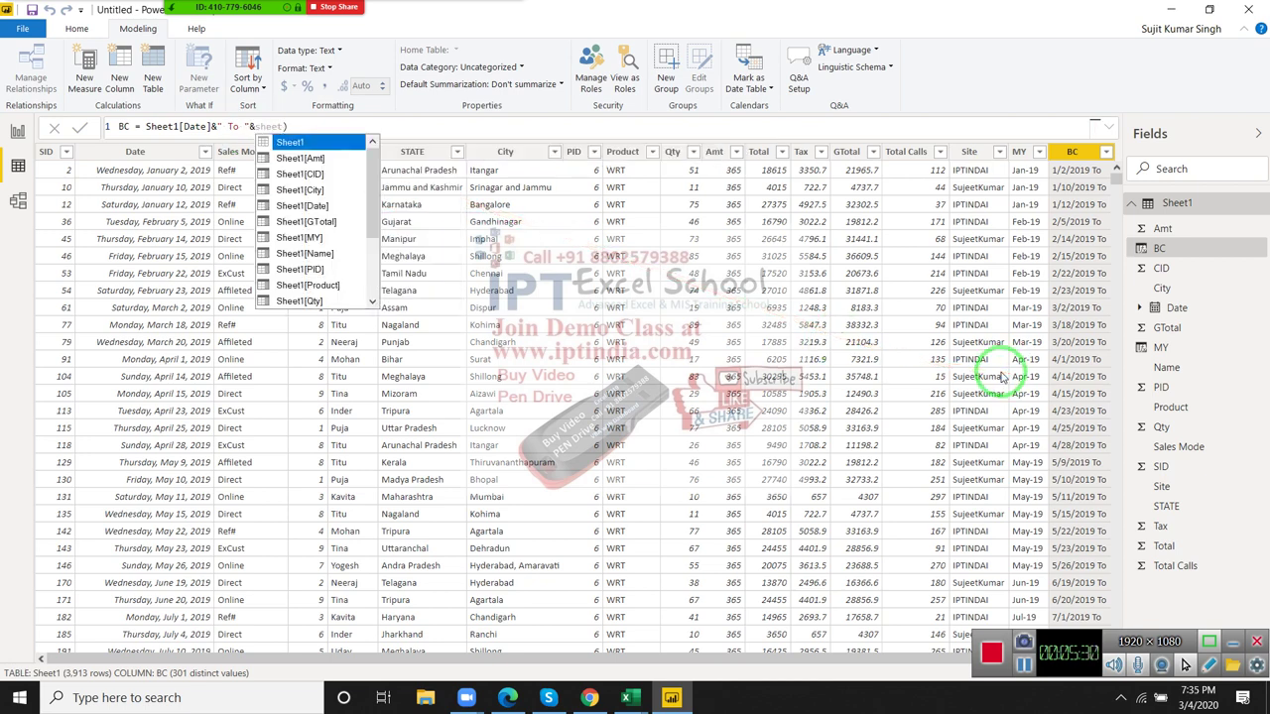
{"action": "key", "text": "Down"}
{"action": "key", "text": "Down"}
{"action": "key", "text": "Down"}
{"action": "key", "text": "Down"}
{"action": "key", "text": "Tab"}
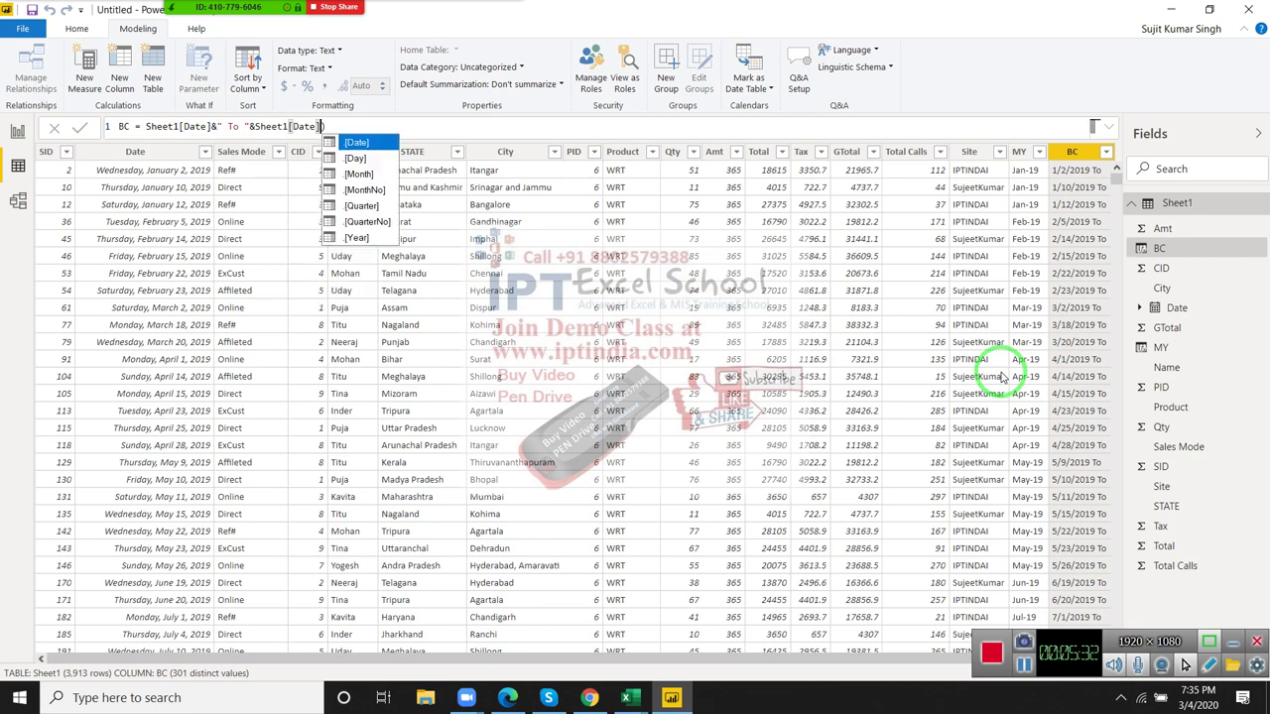
{"action": "type", "text": "+"}
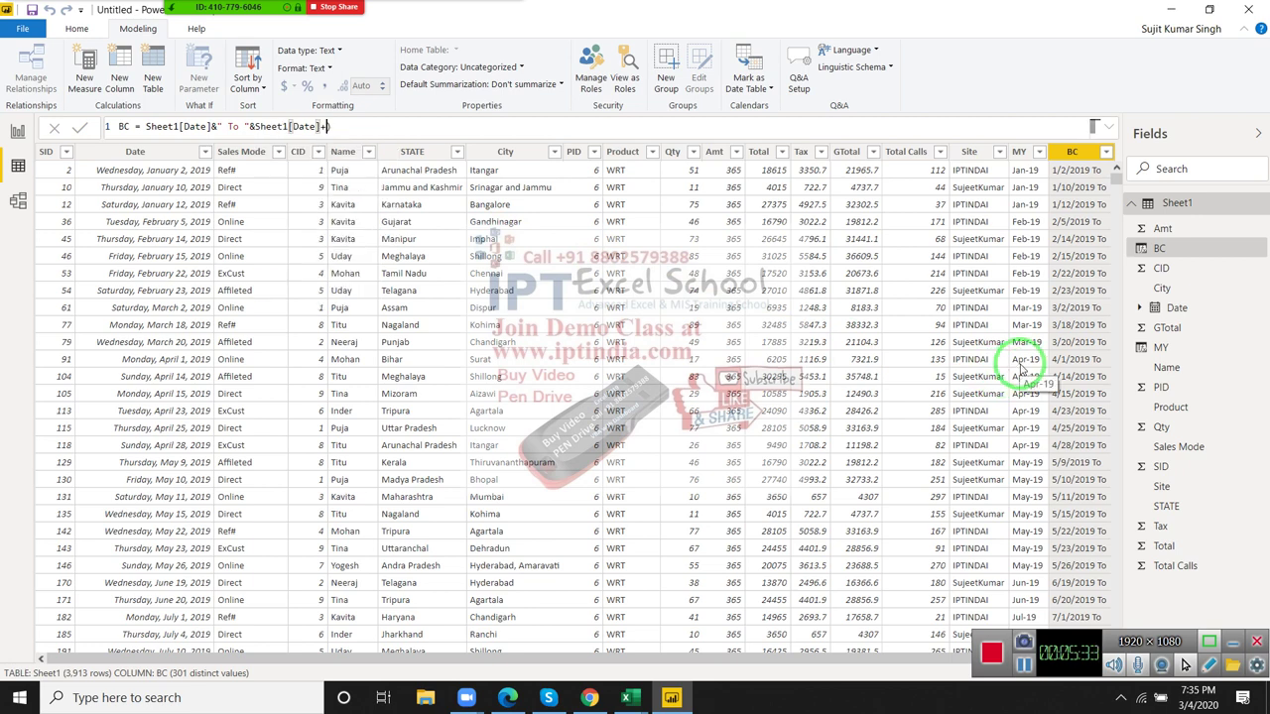
{"action": "type", "text": "30)"}
{"action": "key", "text": "Return"}
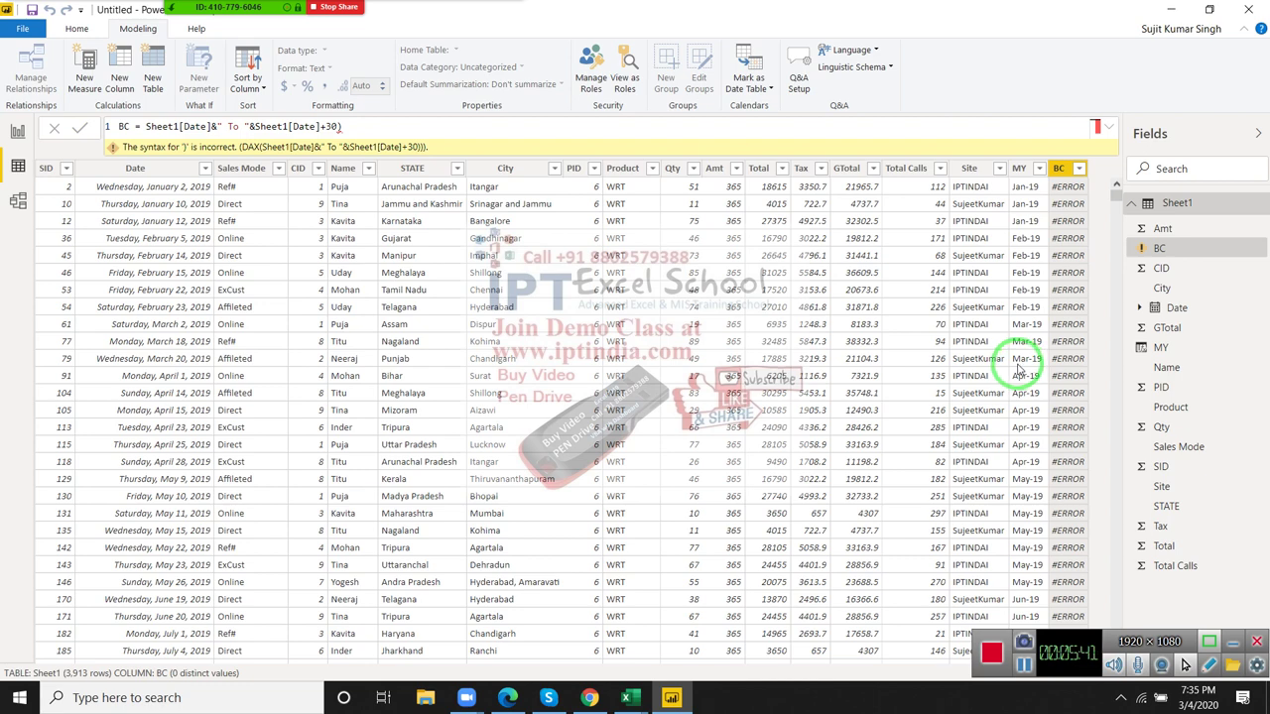
Step: Remove the stray closing parenthesis so BC shows ranges like 1/2/2019 To 2/1/2019
{"action": "left_click_drag", "start_coordinate": [987, 425], "coordinate": [865, 422]}
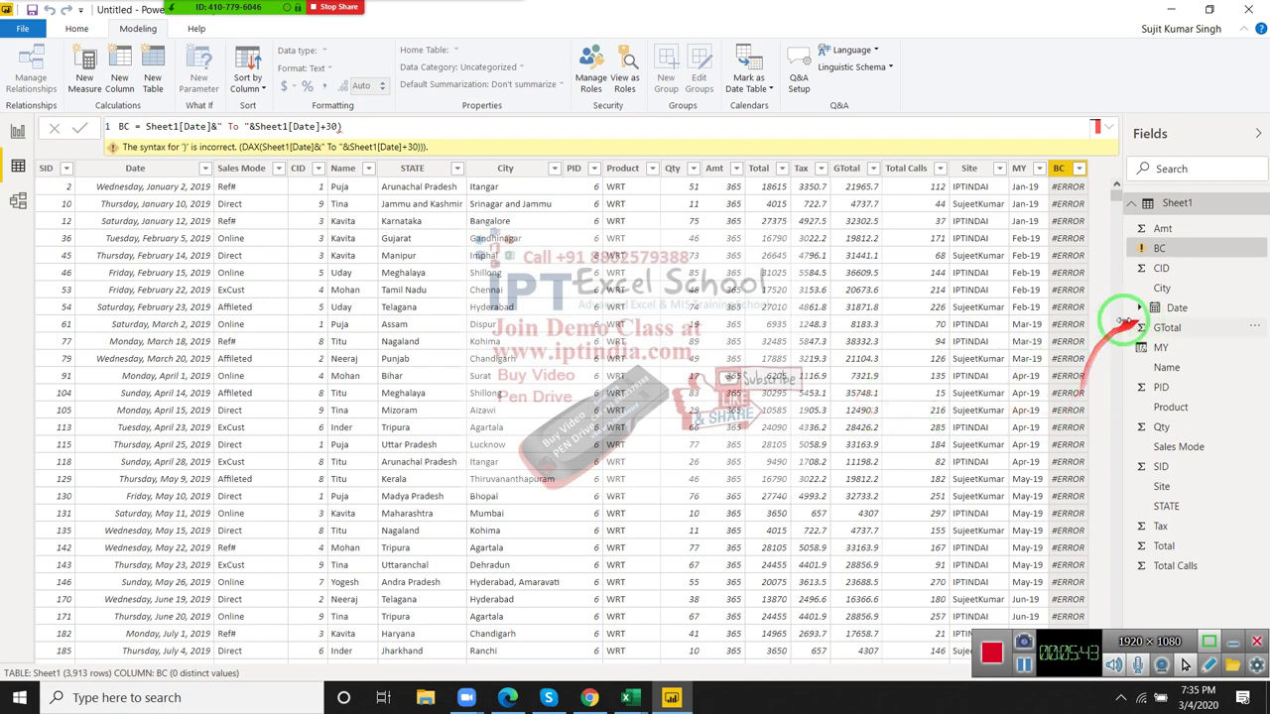
{"action": "left_click", "coordinate": [251, 126]}
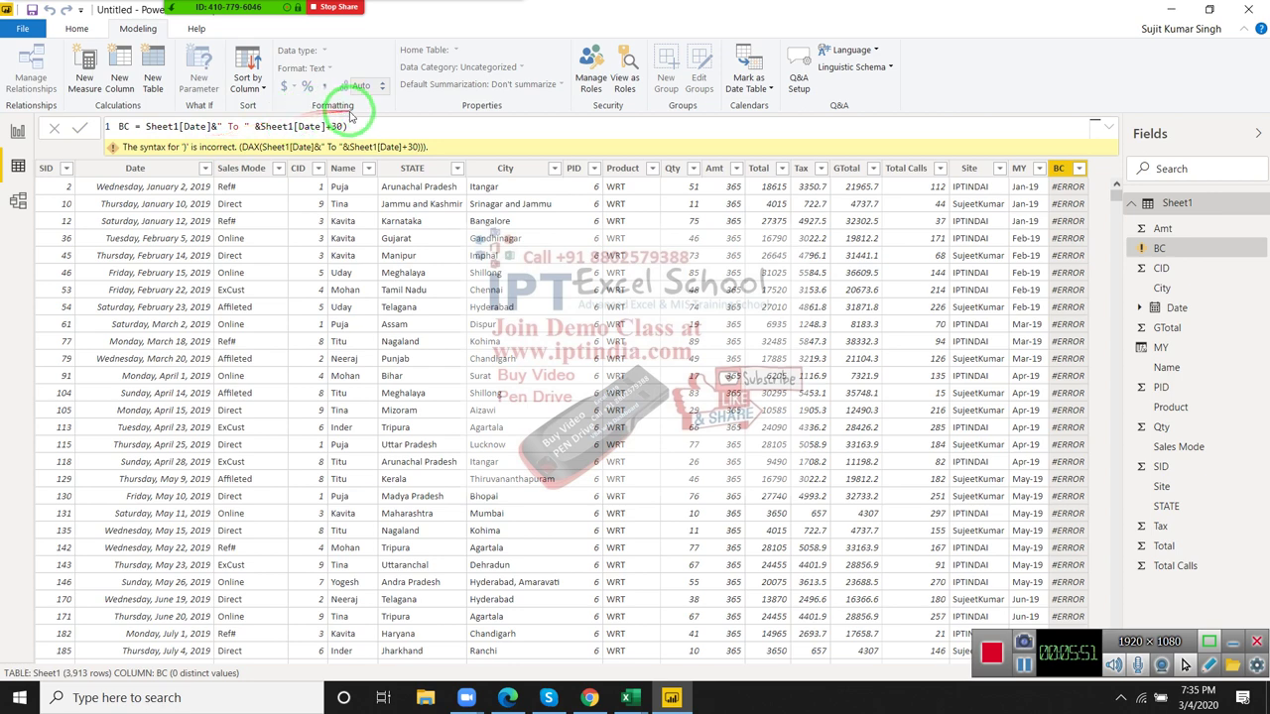
{"action": "key", "text": "BackSpace"}
{"action": "key", "text": "Return"}
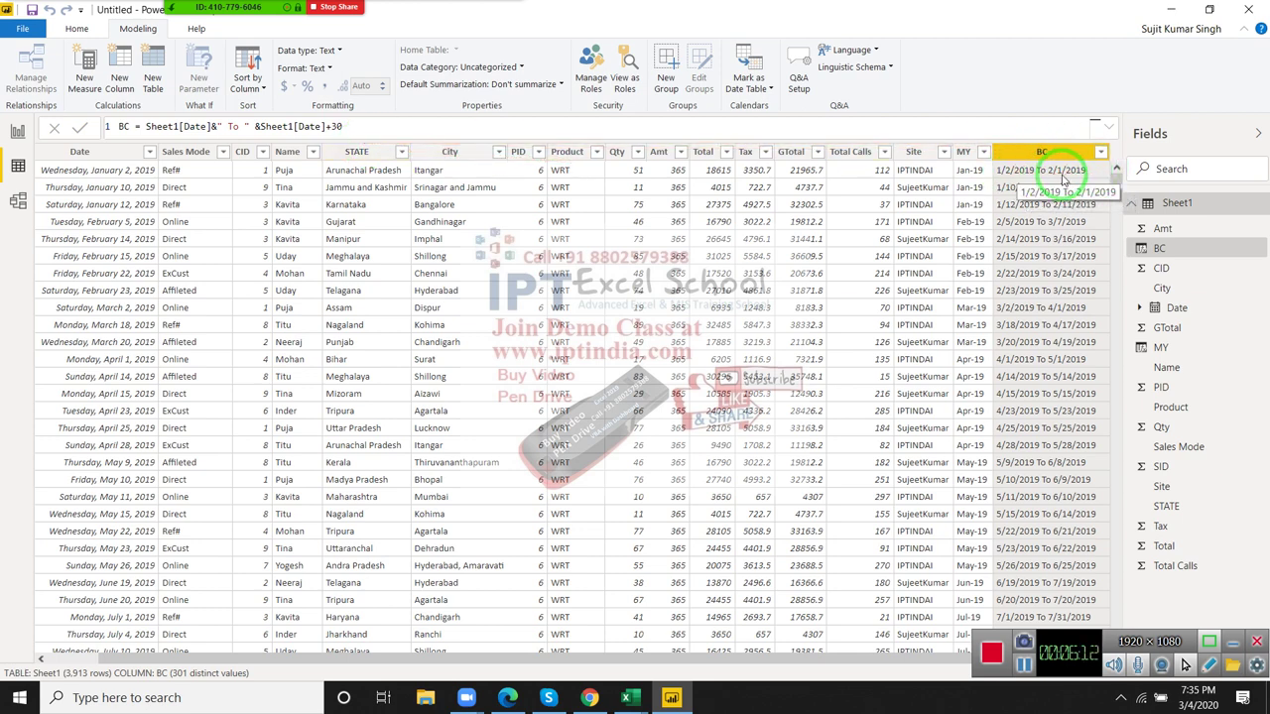
Step: Wrap the first Sheet1[Date] in FORMAT(..., "DD-MMM-YY")
{"action": "left_click", "coordinate": [144, 126]}
{"action": "type", "text": "For"}
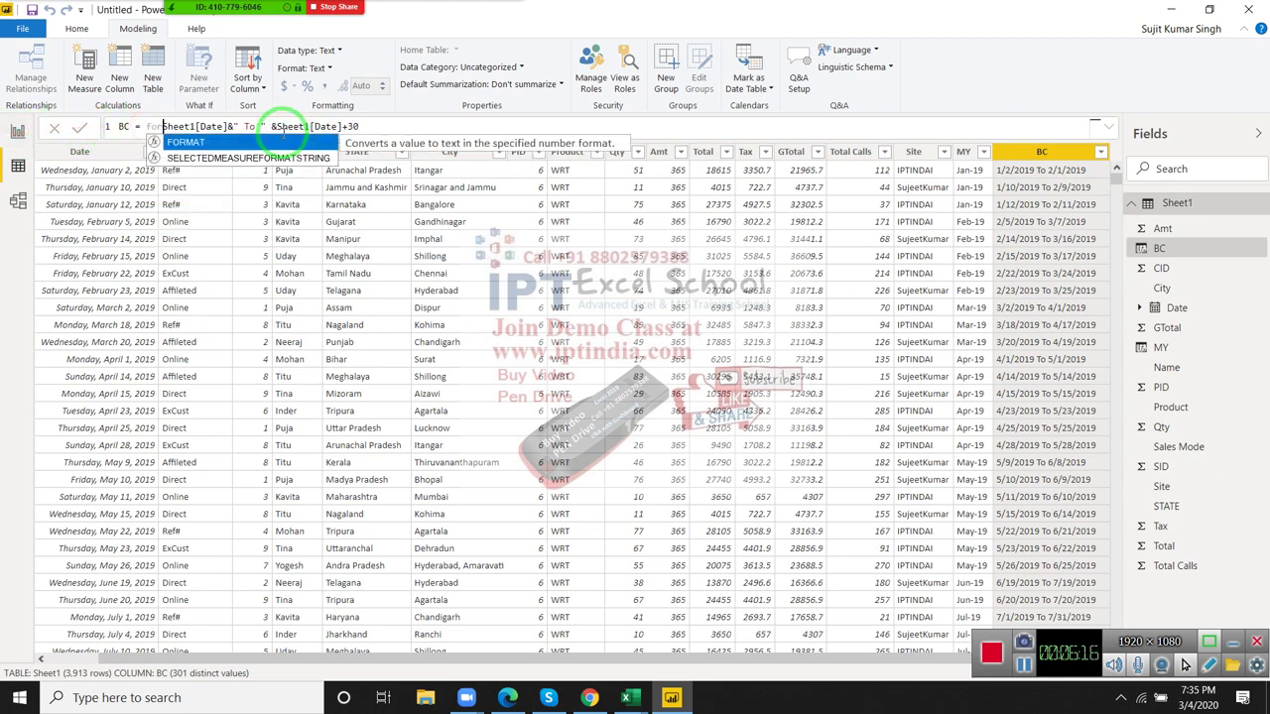
{"action": "key", "text": "Tab"}
{"action": "key", "text": "Right"}
{"action": "key", "text": "Right"}
{"action": "key", "text": "Right"}
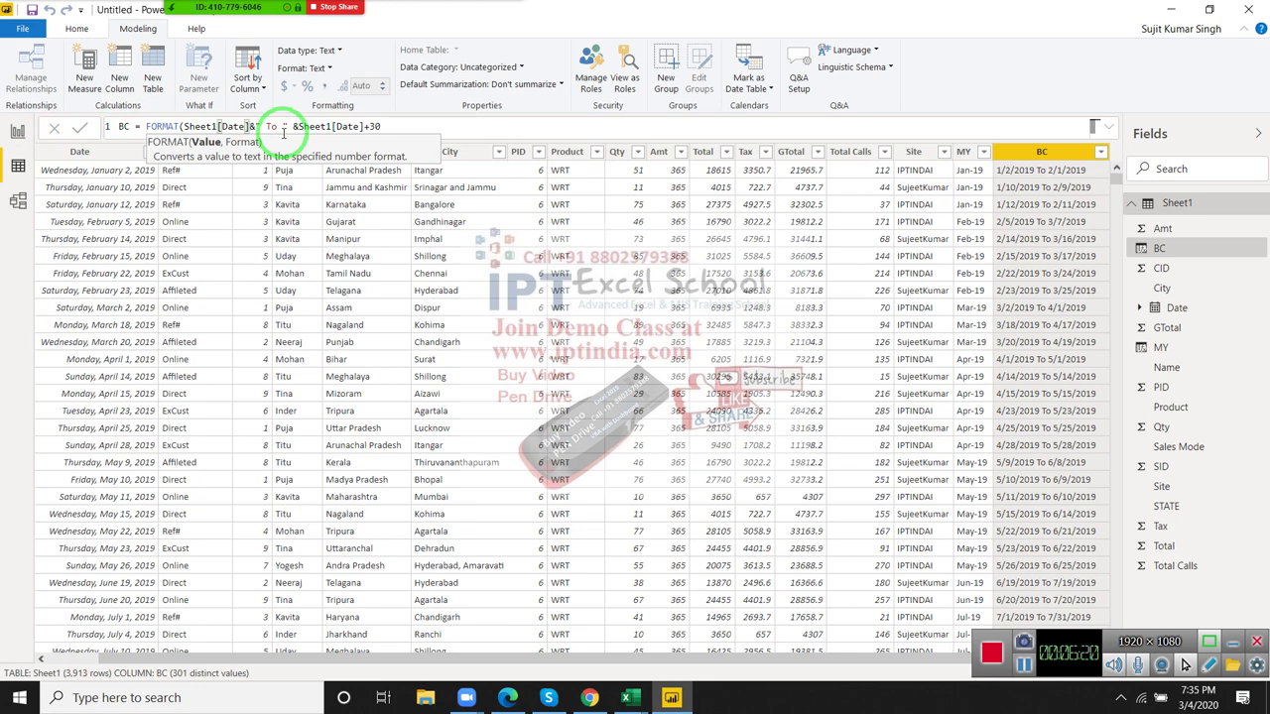
{"action": "type", "text": ", \"DD"}
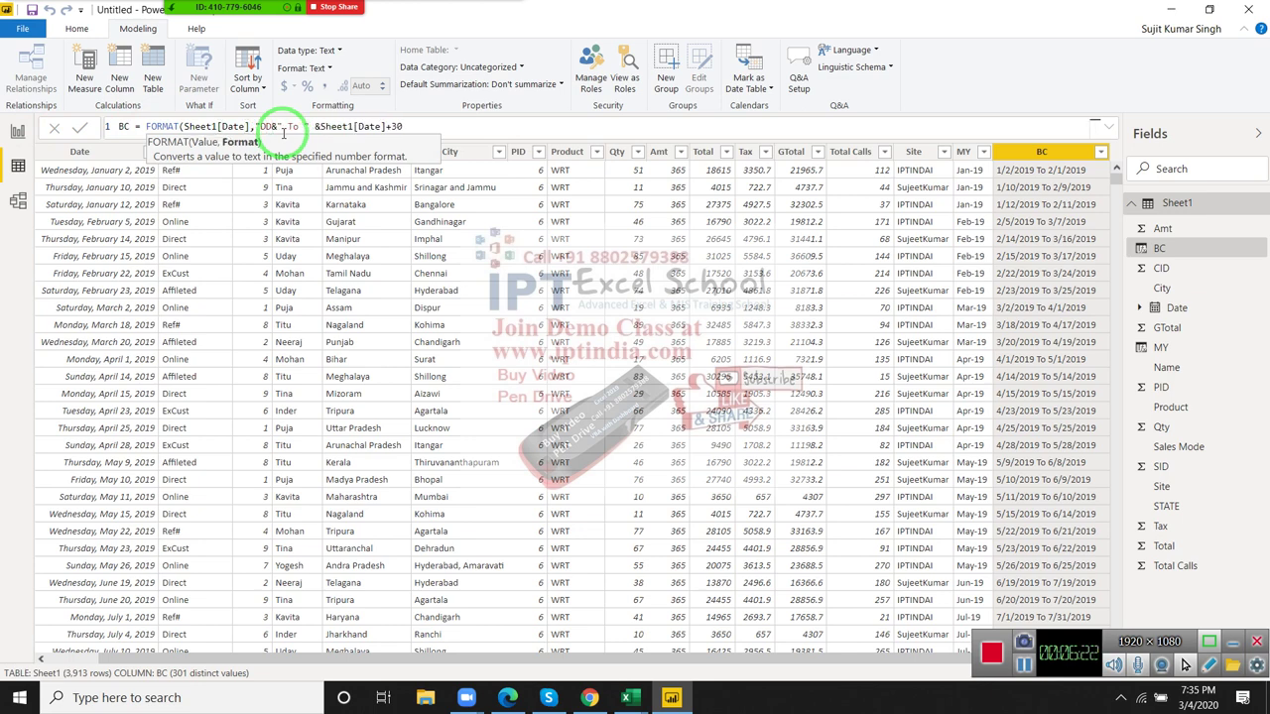
{"action": "type", "text": "-MMM-"}
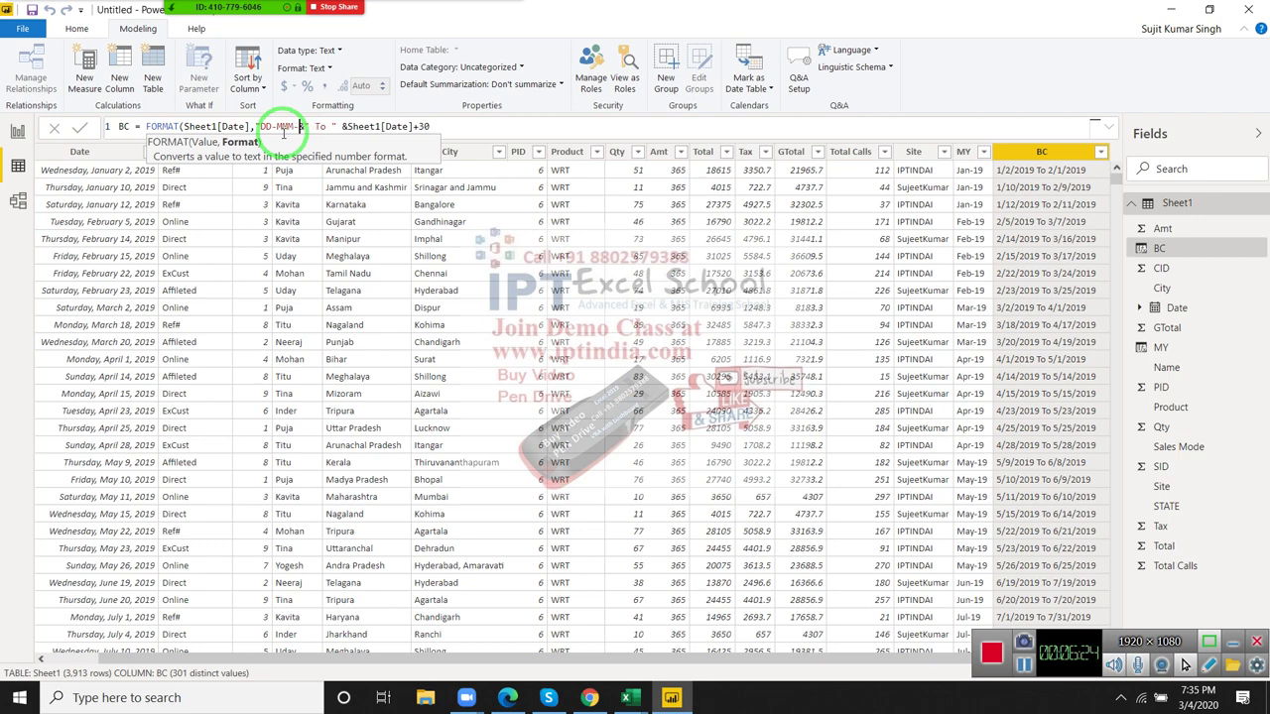
{"action": "type", "text": "YY\""}
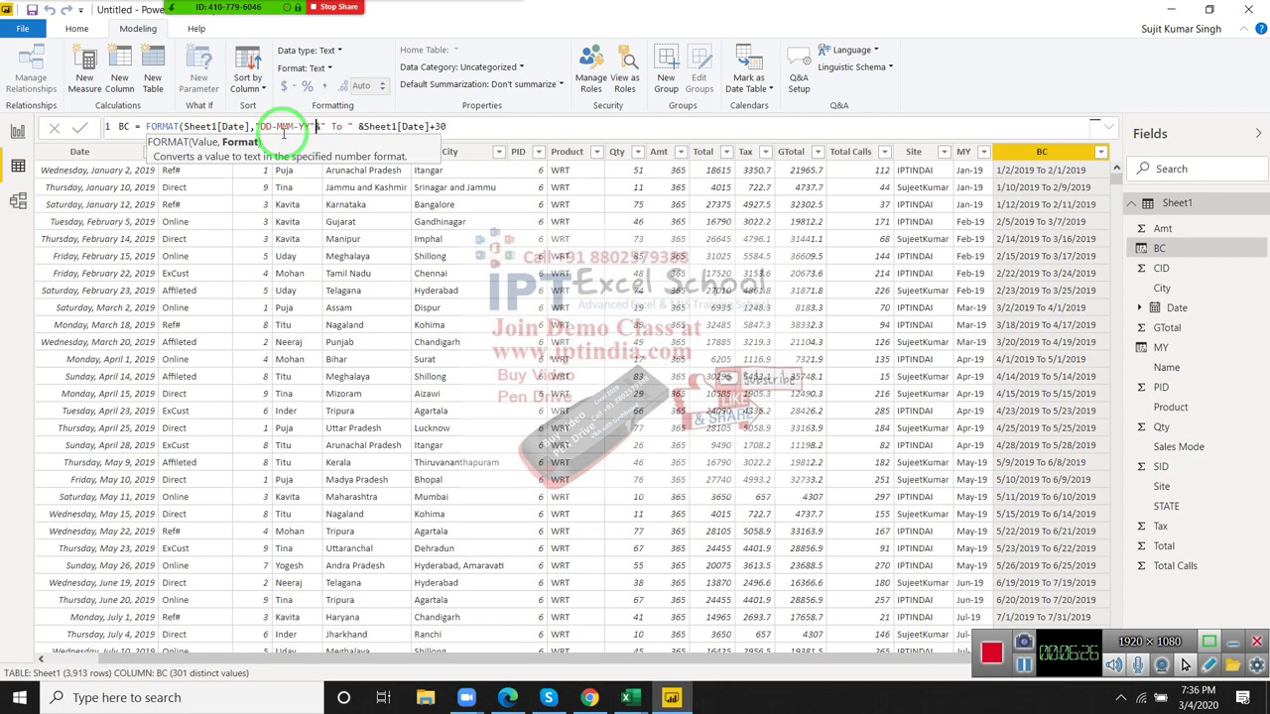
{"action": "type", "text": ")"}
{"action": "left_click_drag", "start_coordinate": [316, 133], "coordinate": [392, 127]}
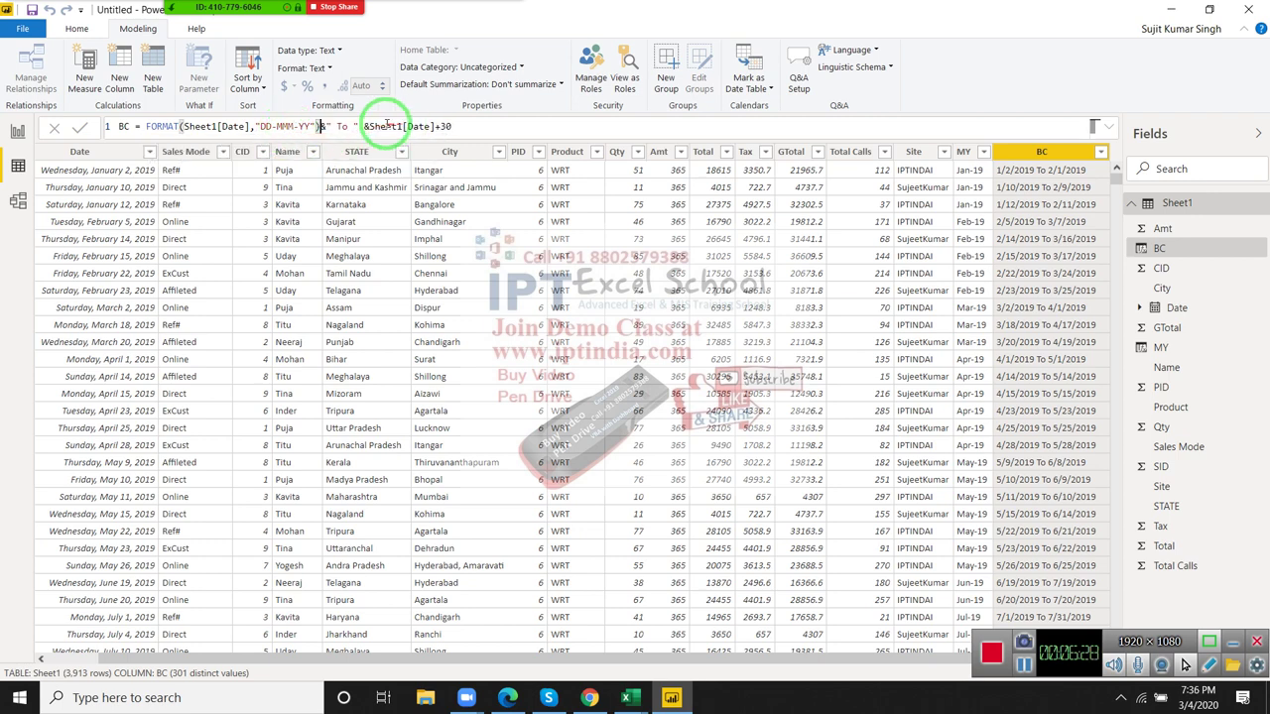
Step: Format Sheet1[Date]+30 as DD-MMM-YY too, fixing the YYY typo, giving 02-Jan-19 To 01-Feb-19
{"action": "left_click", "coordinate": [369, 126]}
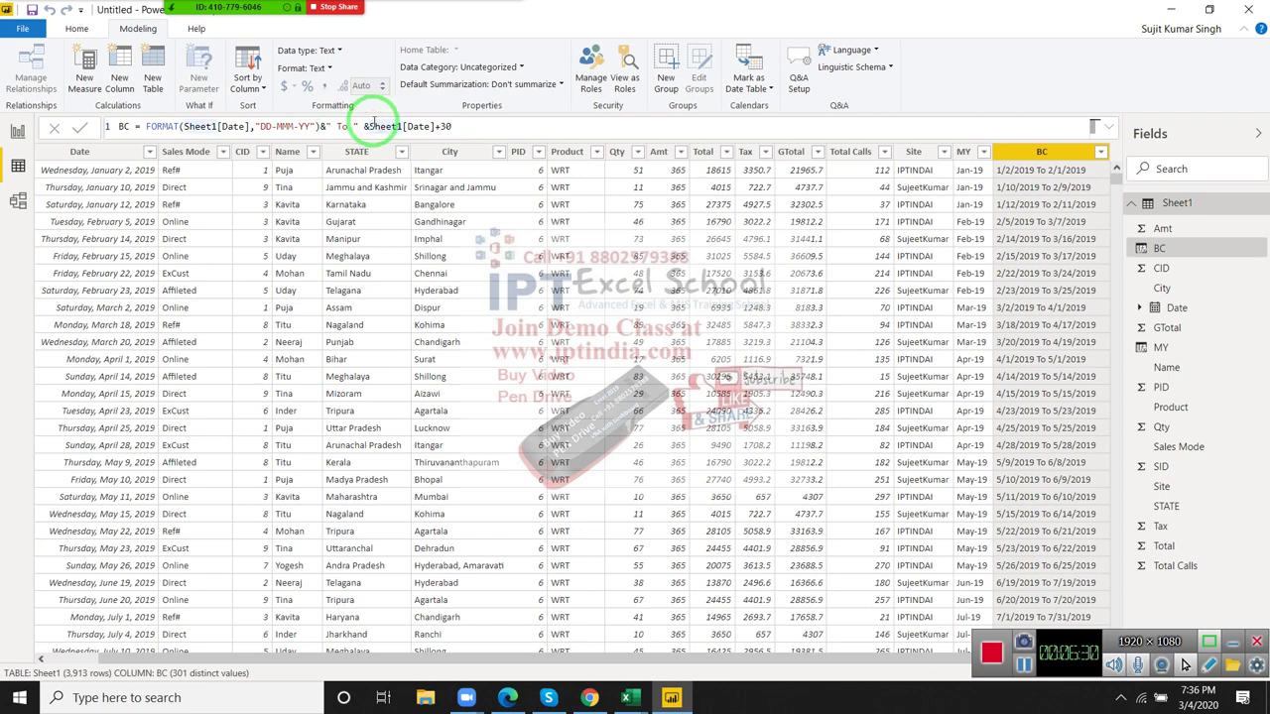
{"action": "type", "text": "FORMAT("}
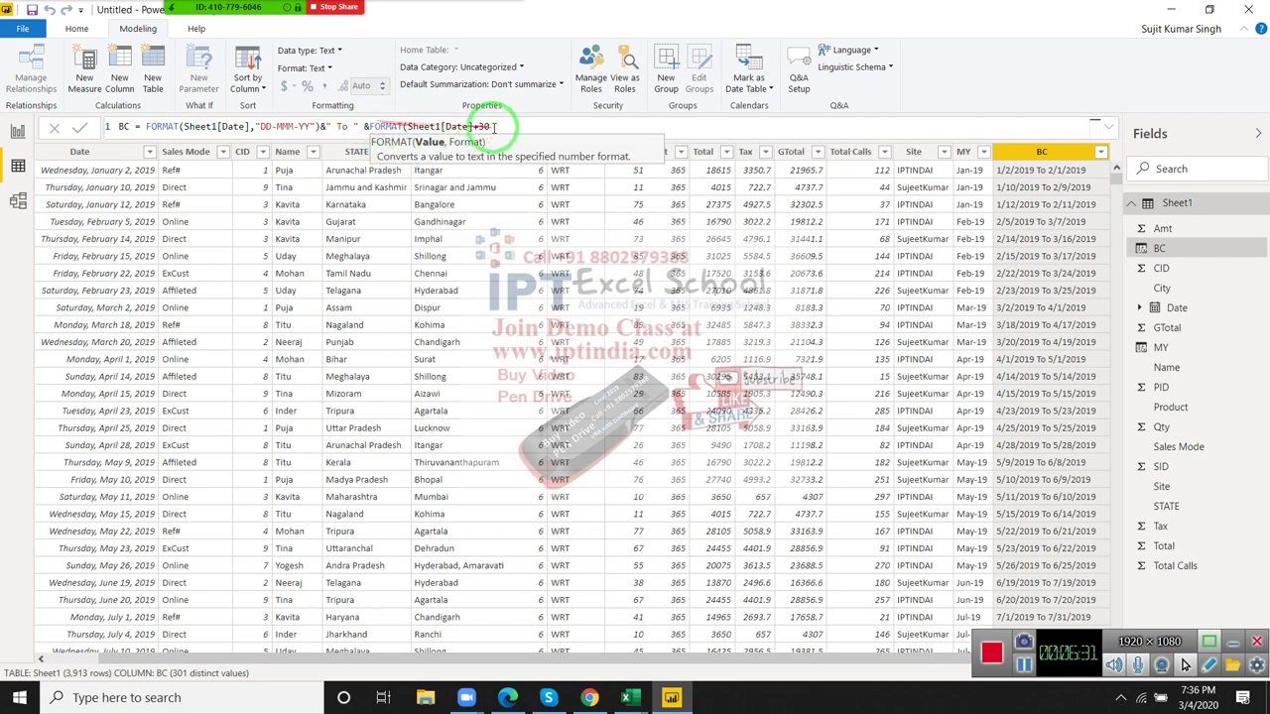
{"action": "left_click", "coordinate": [499, 126]}
{"action": "type", "text": ",\""}
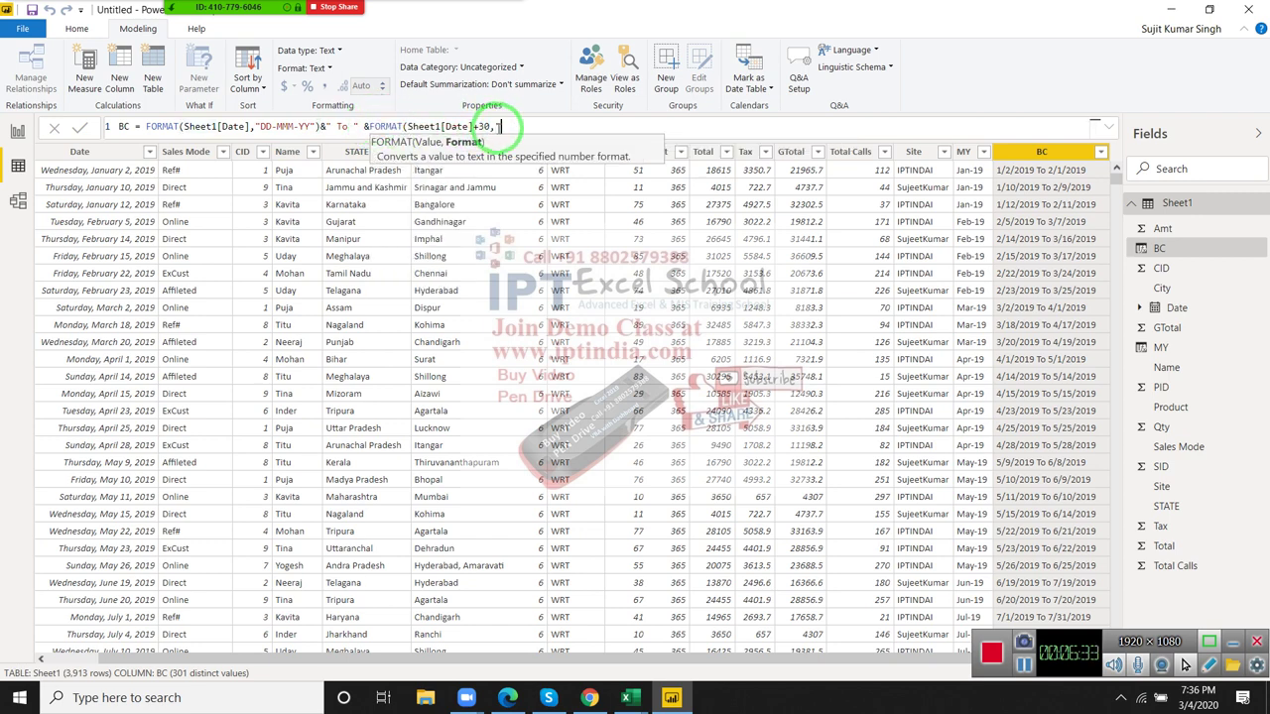
{"action": "type", "text": "DD-"}
{"action": "type", "text": "MMM-"}
{"action": "type", "text": "YYY"}
{"action": "type", "text": ")"}
{"action": "key", "text": "Return"}
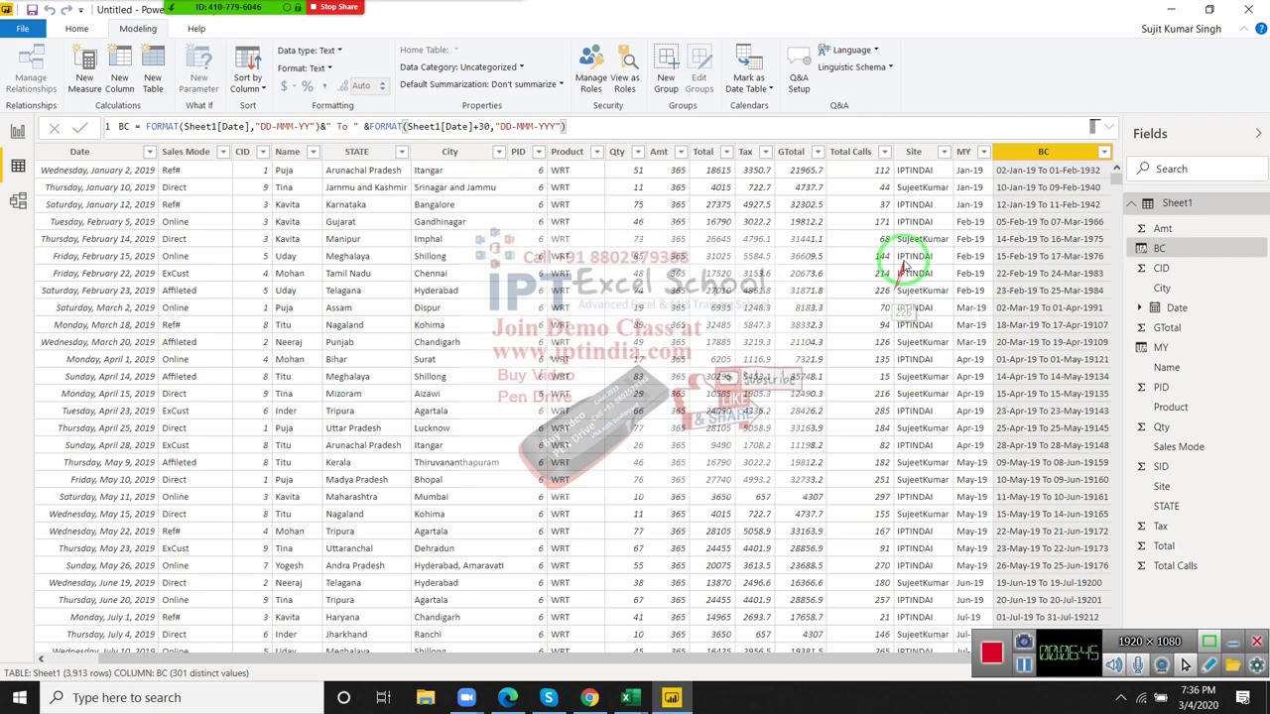
{"action": "left_click", "coordinate": [552, 126]}
{"action": "type", "text": "YY"}
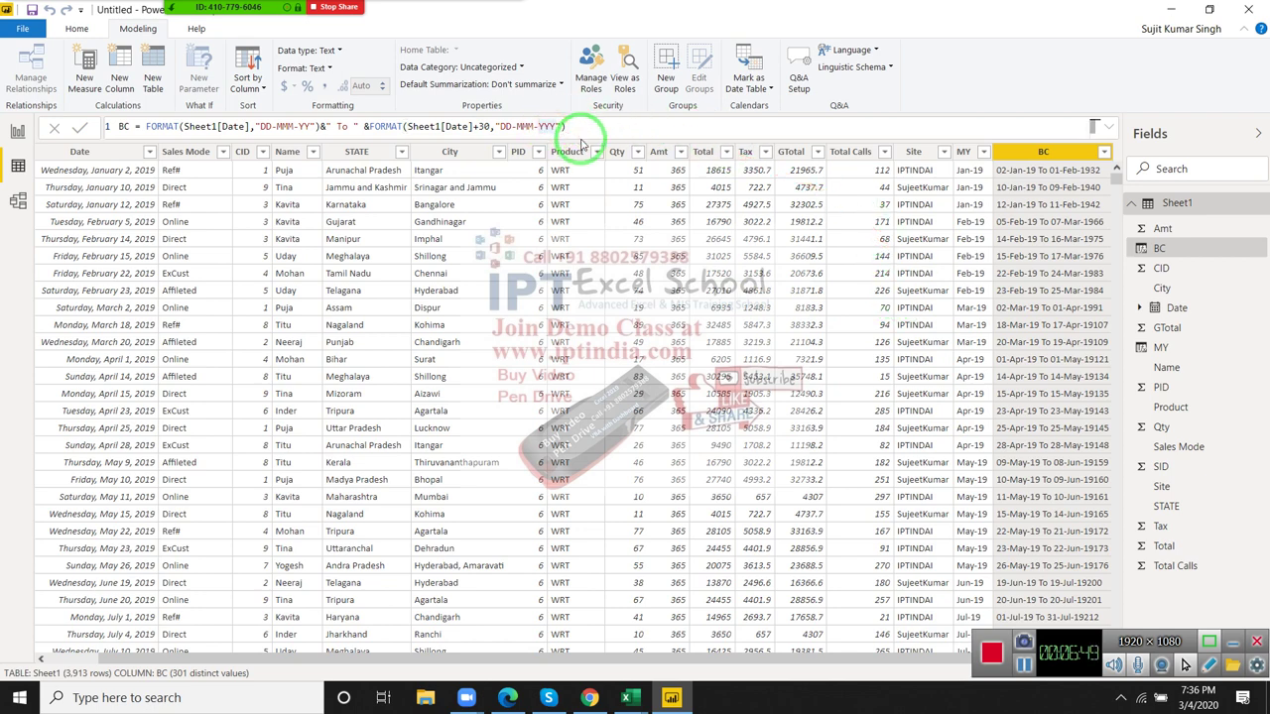
{"action": "key", "text": "BackSpace"}
{"action": "key", "text": "Return"}
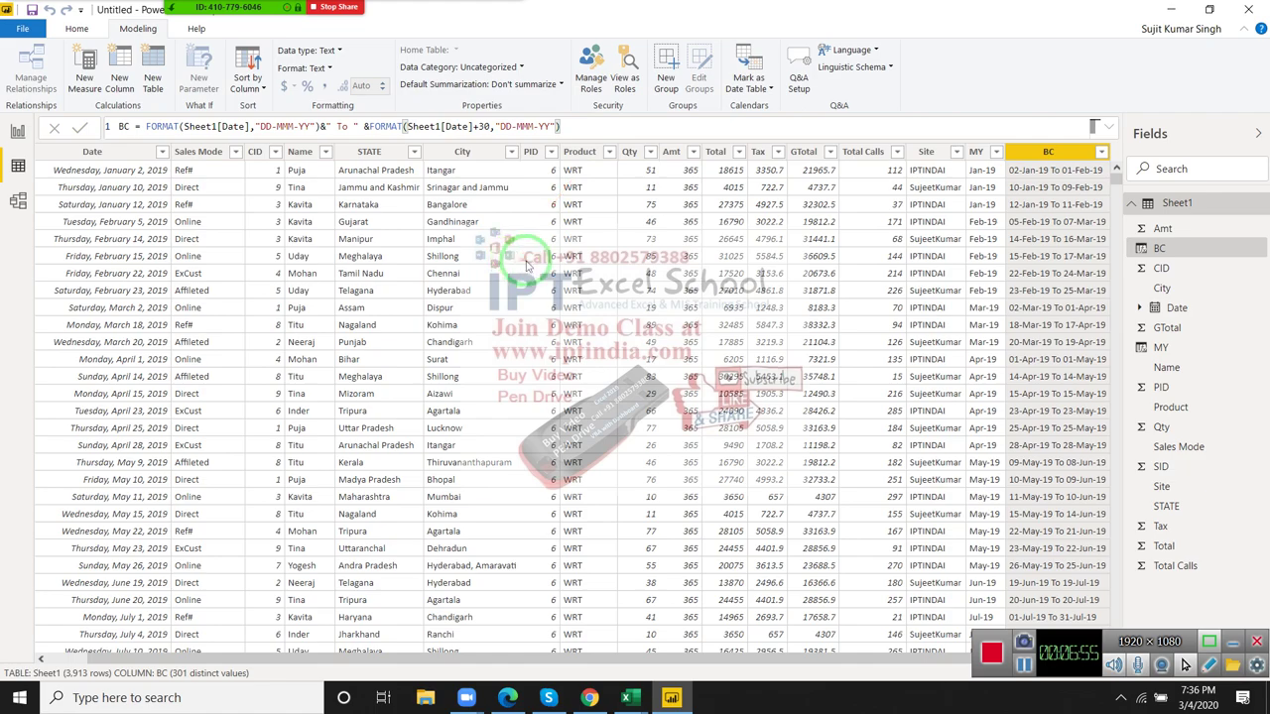
{"action": "scroll", "coordinate": [529, 266], "scroll_direction": "down", "scroll_amount": 5}
{"action": "scroll", "coordinate": [529, 266], "scroll_direction": "up", "scroll_amount": 5}
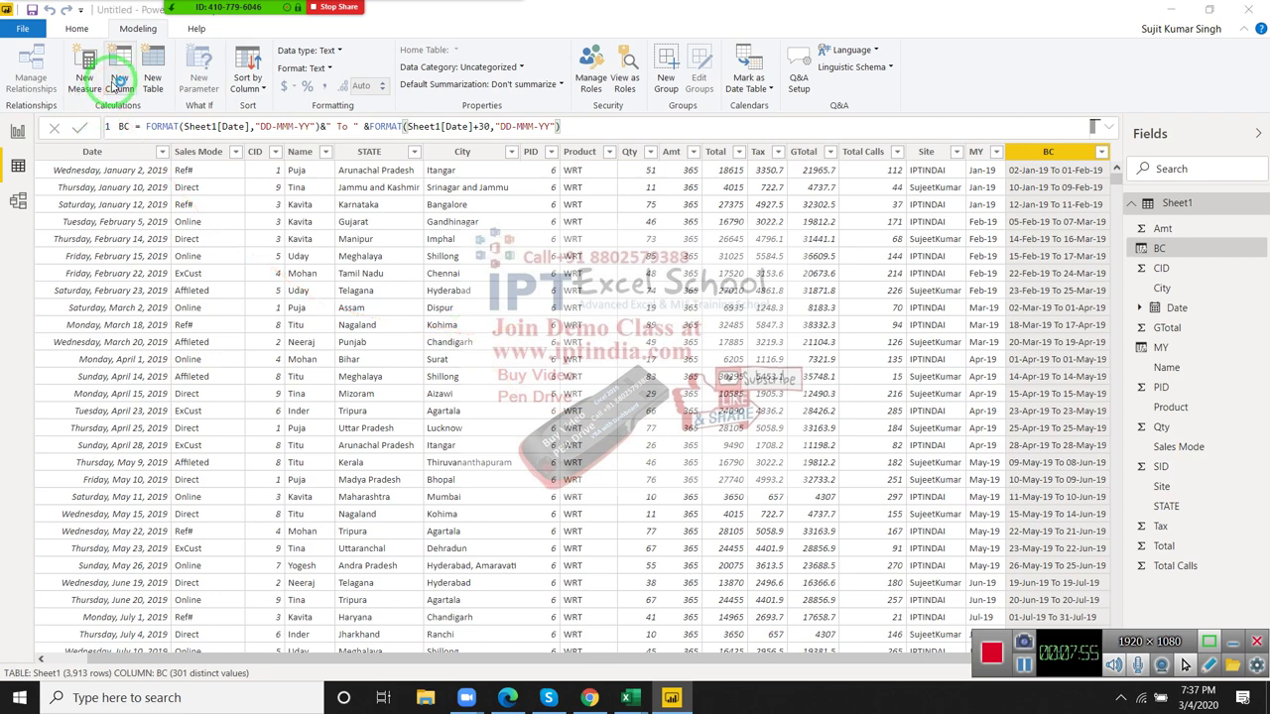
Step: Start a new calculated column named ID with the CONCATENATEX function
{"action": "left_click", "coordinate": [118, 81]}
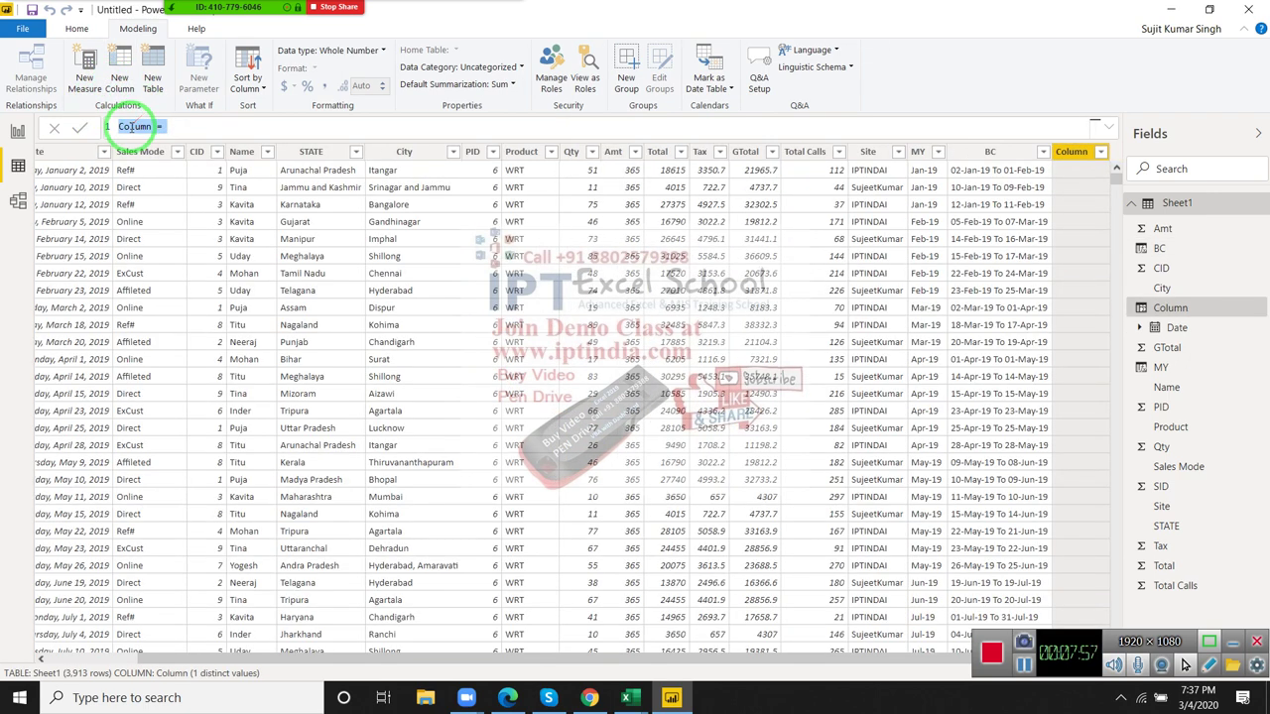
{"action": "double_click", "coordinate": [133, 127]}
{"action": "type", "text": "ID = "}
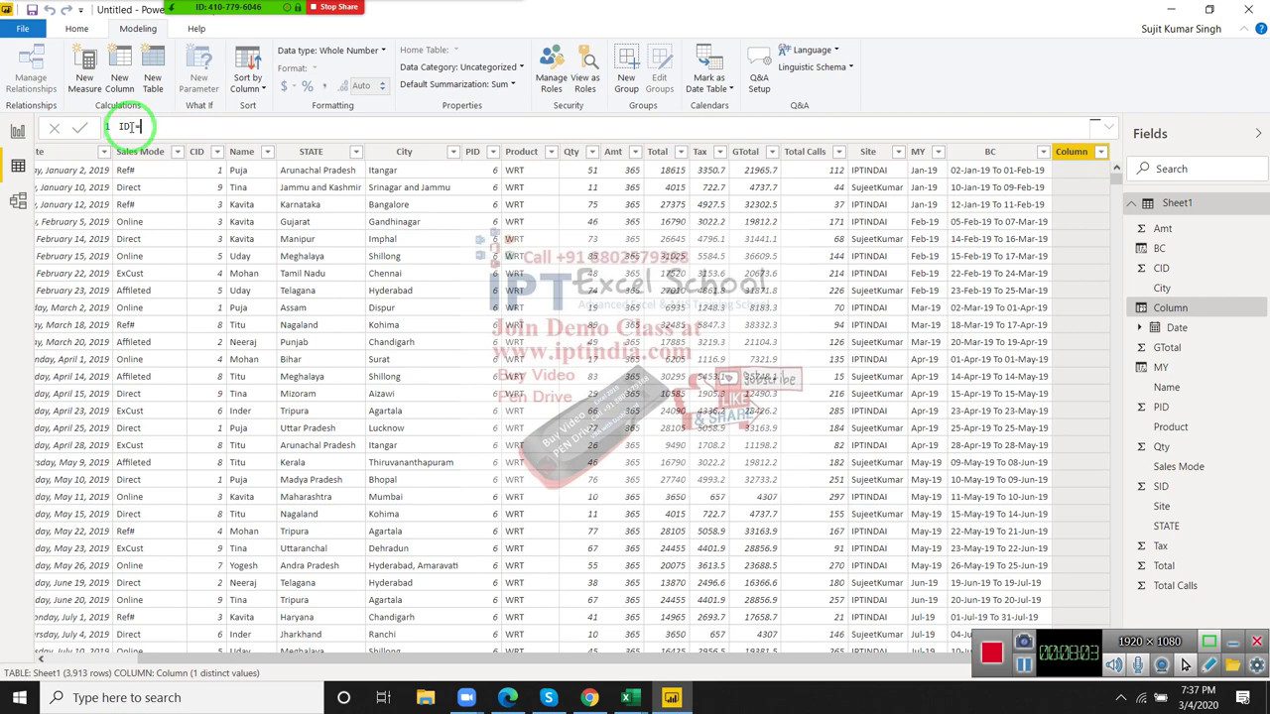
{"action": "type", "text": "co"}
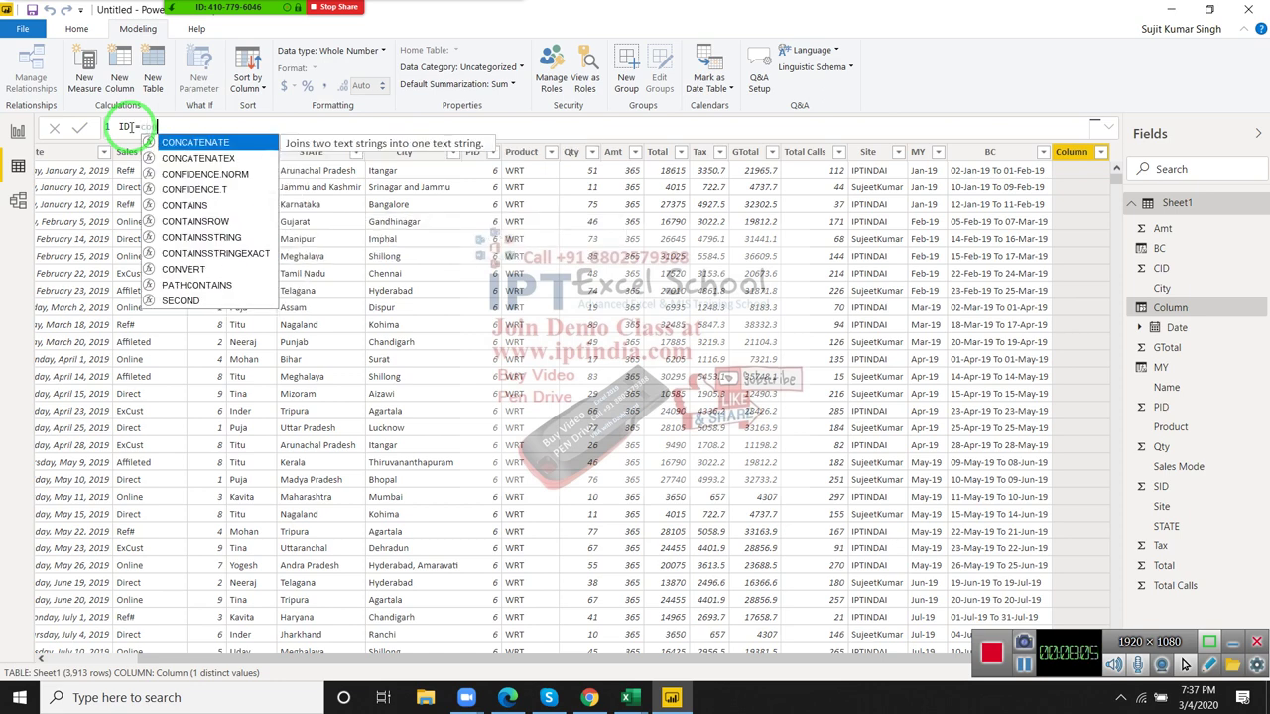
{"action": "key", "text": "Down"}
{"action": "key", "text": "Tab"}
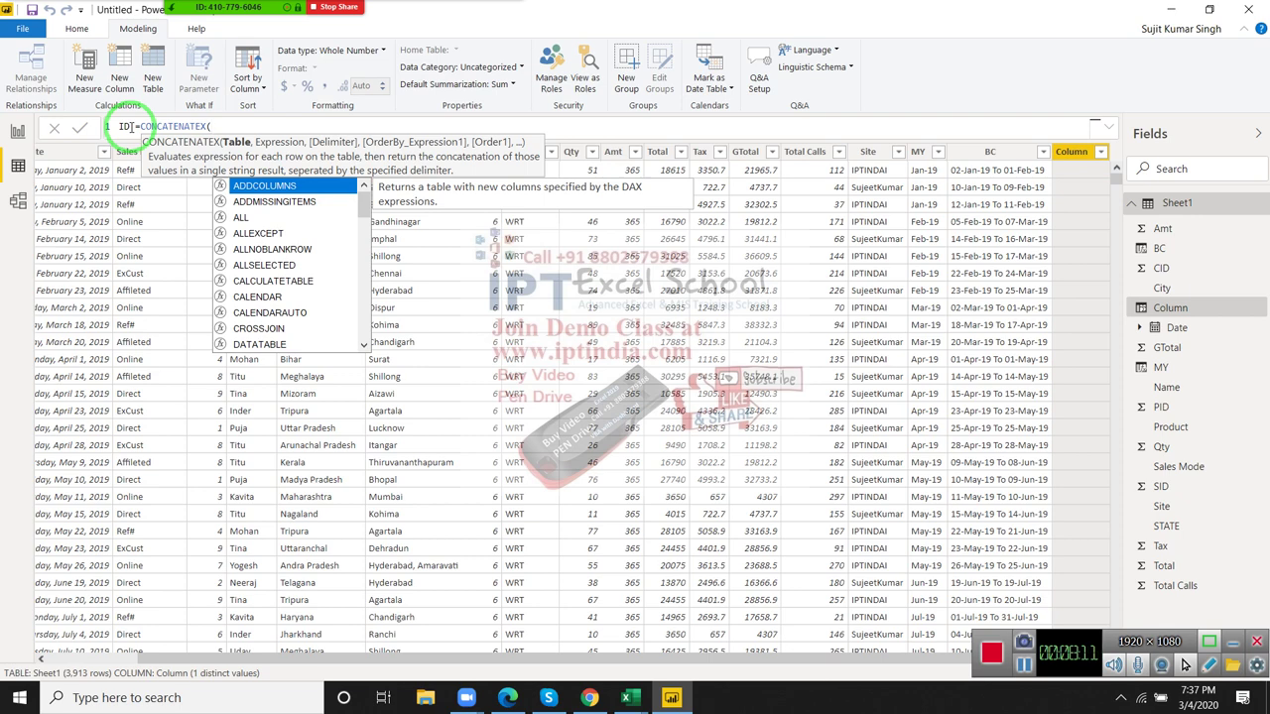
Step: Browse the function suggestions, then clear the mistyped letters to give CONCATENATEX the Sheet1 table
{"action": "key", "text": "Down"}
{"action": "key", "text": "Down"}
{"action": "key", "text": "Down"}
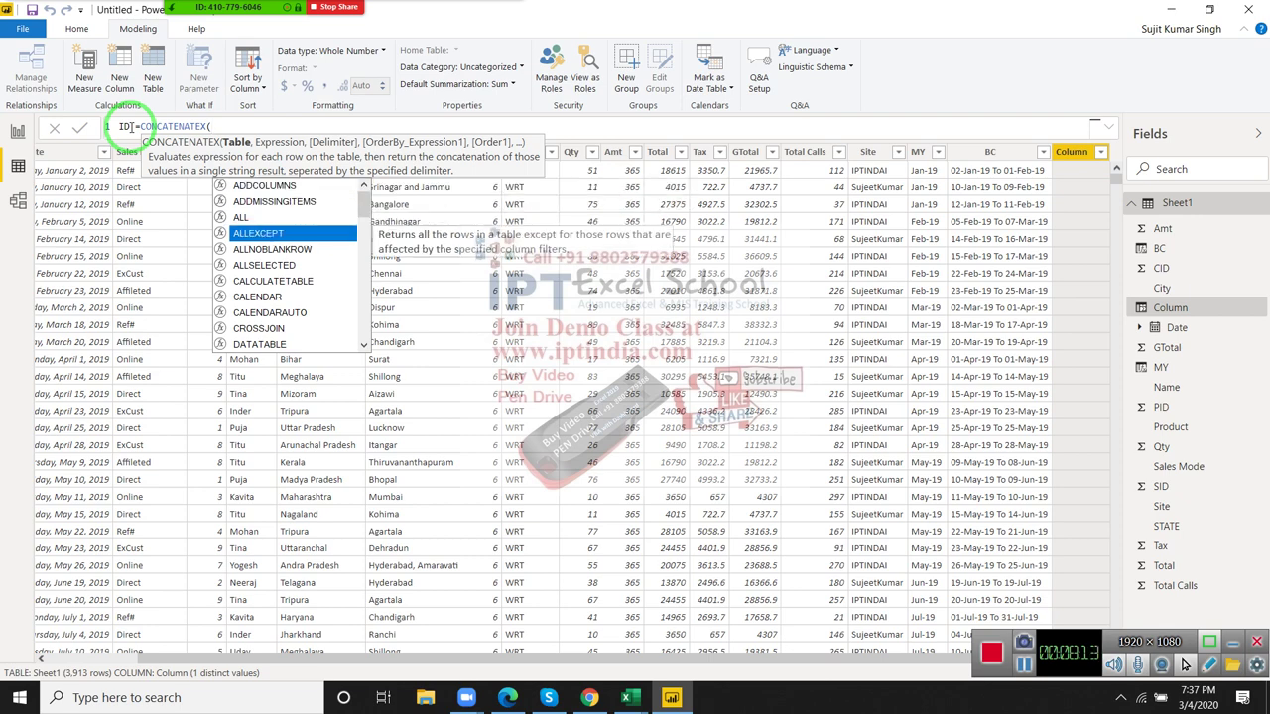
{"action": "key", "text": "Up"}
{"action": "key", "text": "Up"}
{"action": "key", "text": "Up"}
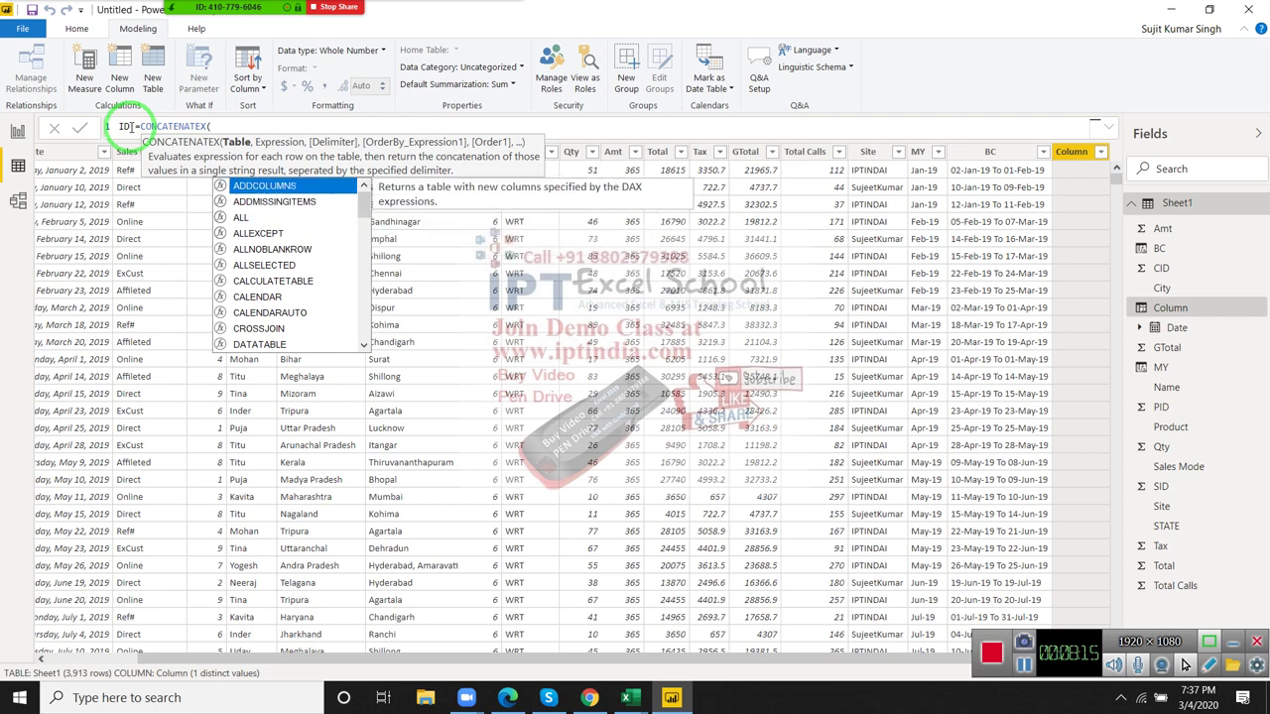
{"action": "key", "text": "Down"}
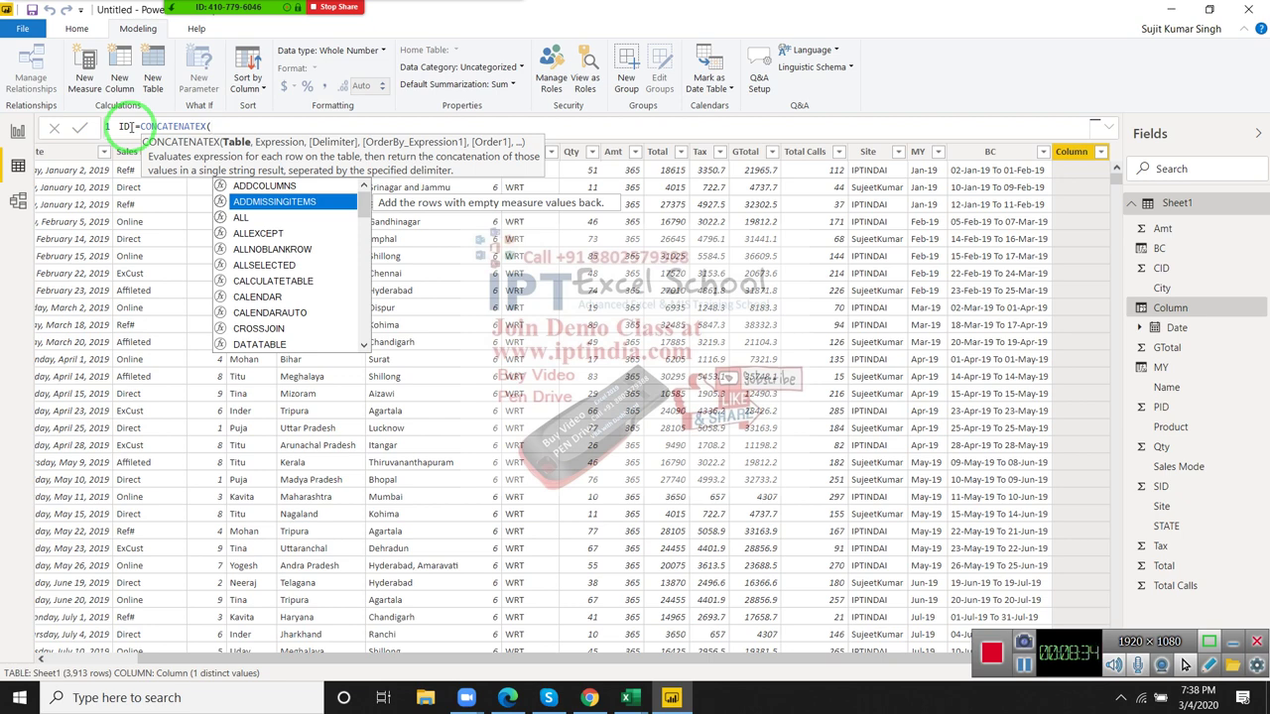
{"action": "key", "text": "Up"}
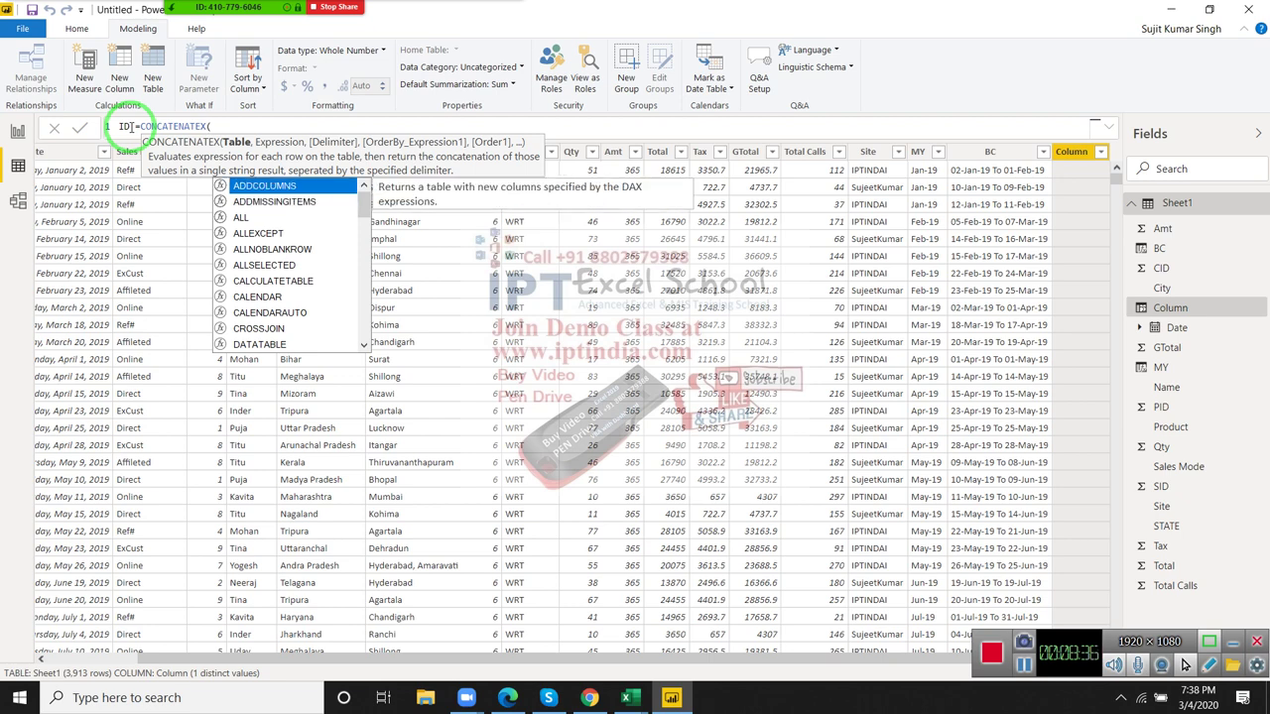
{"action": "key", "text": "Down"}
{"action": "key", "text": "Down"}
{"action": "key", "text": "Down"}
{"action": "key", "text": "Down"}
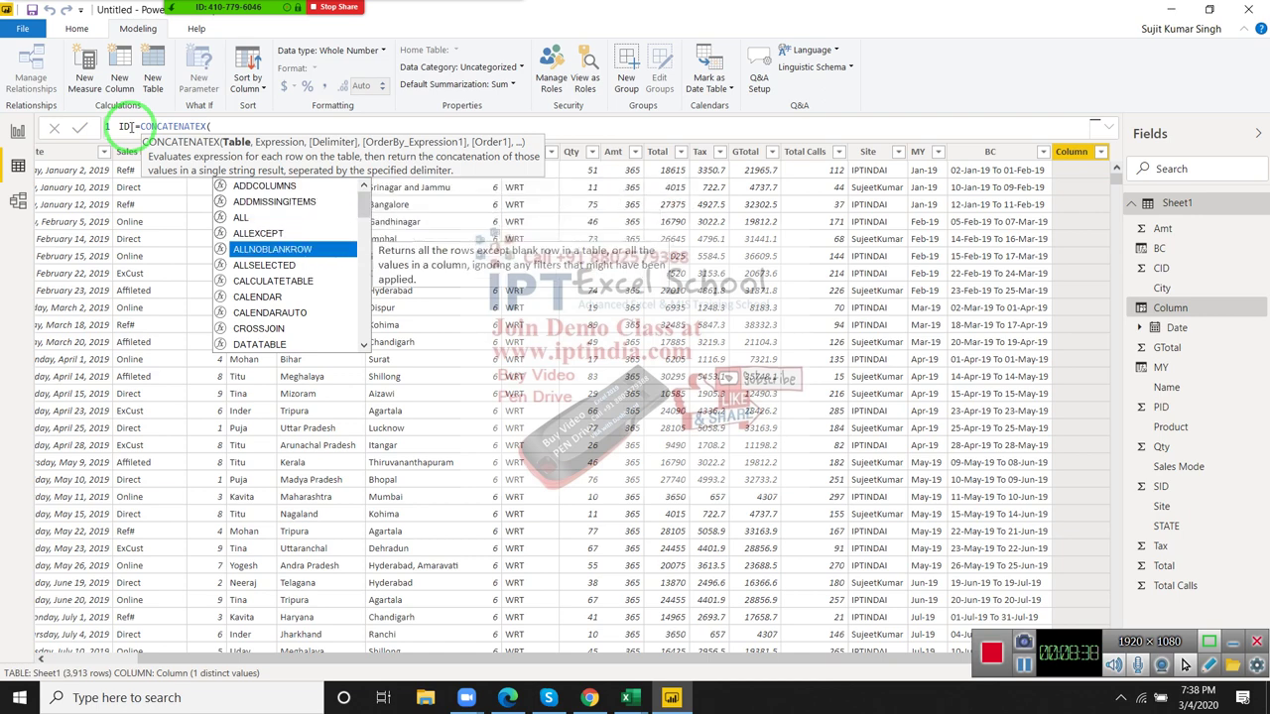
{"action": "key", "text": "Down"}
{"action": "key", "text": "Down"}
{"action": "key", "text": "Down"}
{"action": "key", "text": "Down"}
{"action": "key", "text": "Down"}
{"action": "key", "text": "Down"}
{"action": "key", "text": "Down"}
{"action": "key", "text": "Down"}
{"action": "key", "text": "Down"}
{"action": "key", "text": "Down"}
{"action": "key", "text": "Down"}
{"action": "key", "text": "Down"}
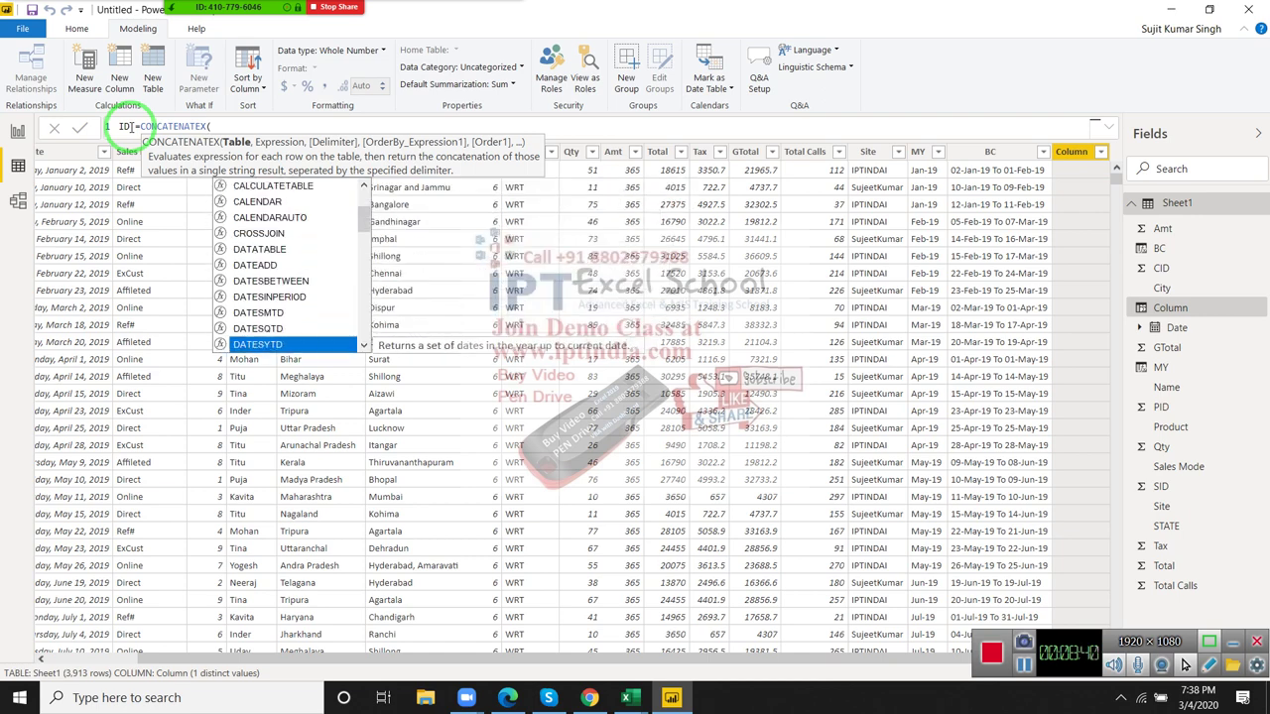
{"action": "key", "text": "Down"}
{"action": "key", "text": "Up"}
{"action": "key", "text": "Up"}
{"action": "key", "text": "Up"}
{"action": "key", "text": "Up"}
{"action": "key", "text": "Up"}
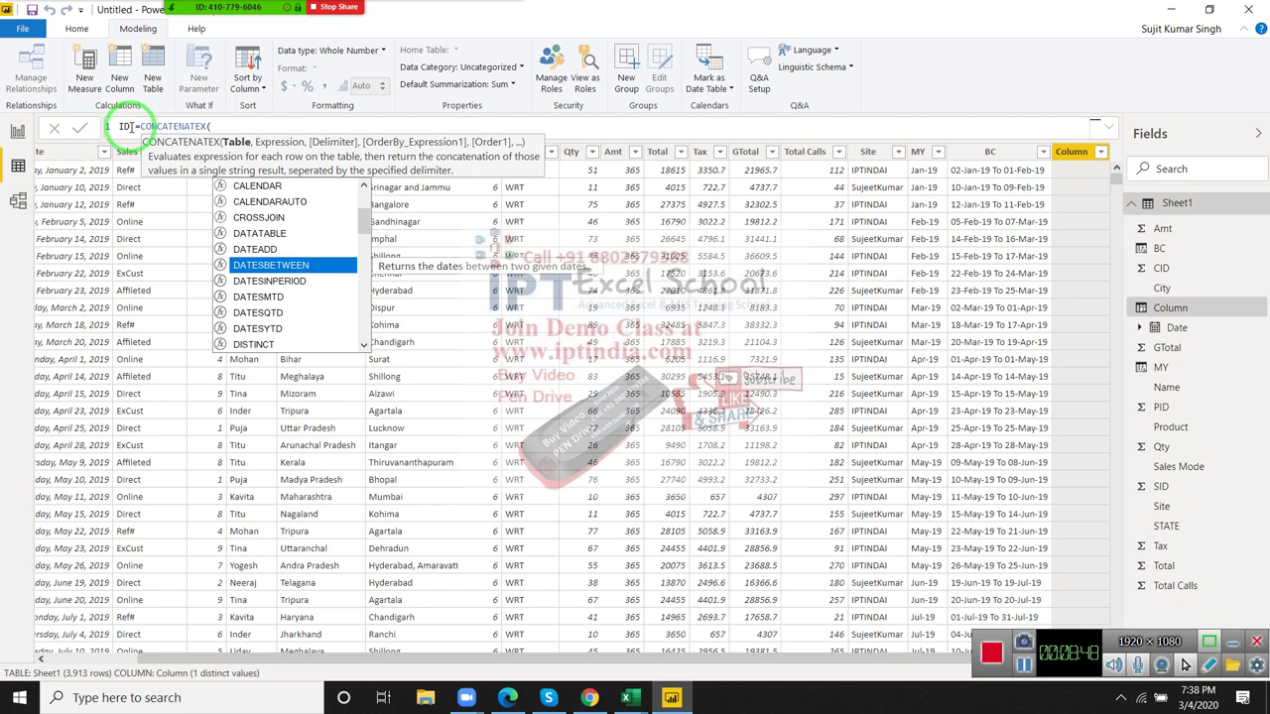
{"action": "type", "text": "sa"}
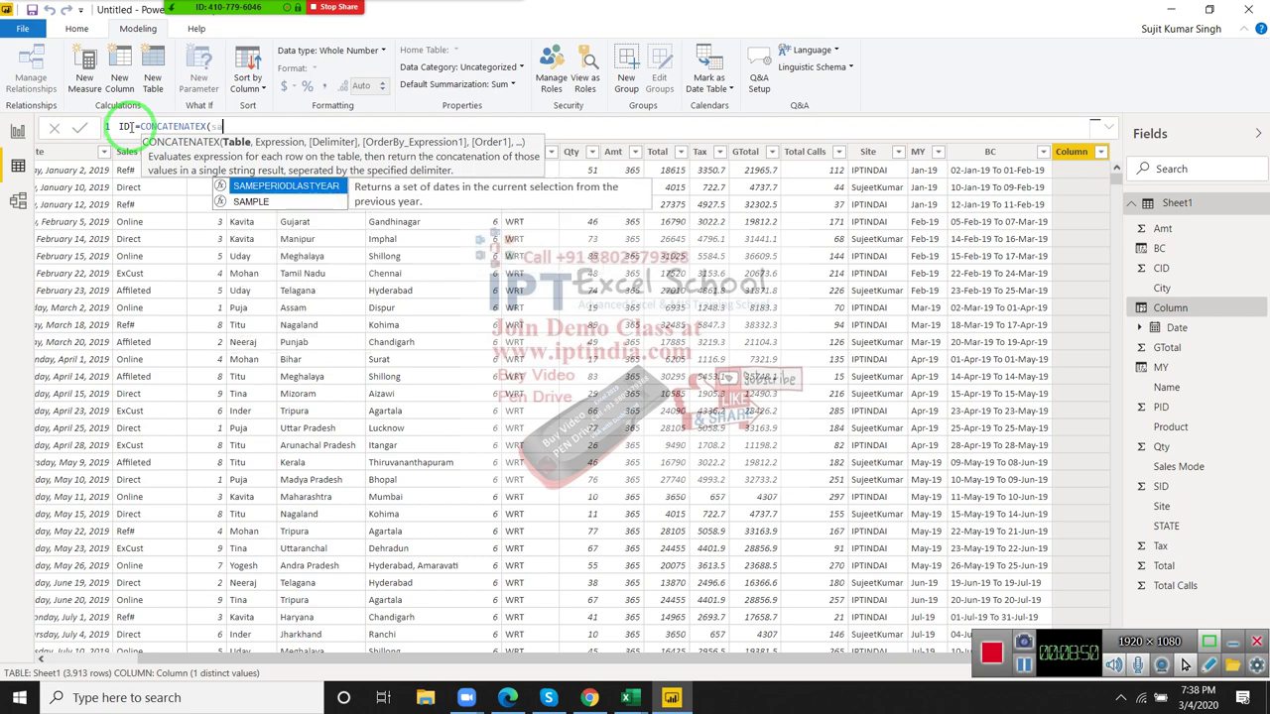
{"action": "key", "text": "BackSpace"}
{"action": "key", "text": "BackSpace"}
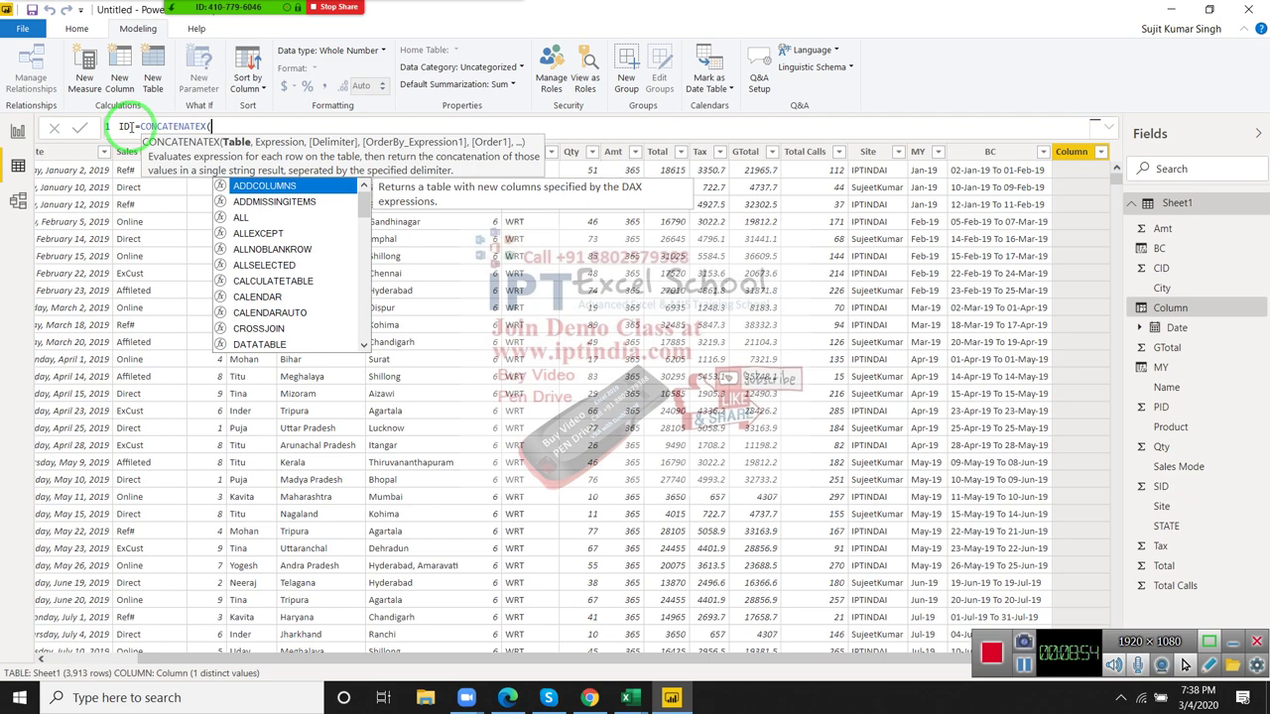
Step: Write ID = CONCATENATEX(Sheet1, Sheet1[Sales Mode], ",", 1) in the formula bar and commit it
{"action": "type", "text": "sh"}
{"action": "key", "text": "Tab"}
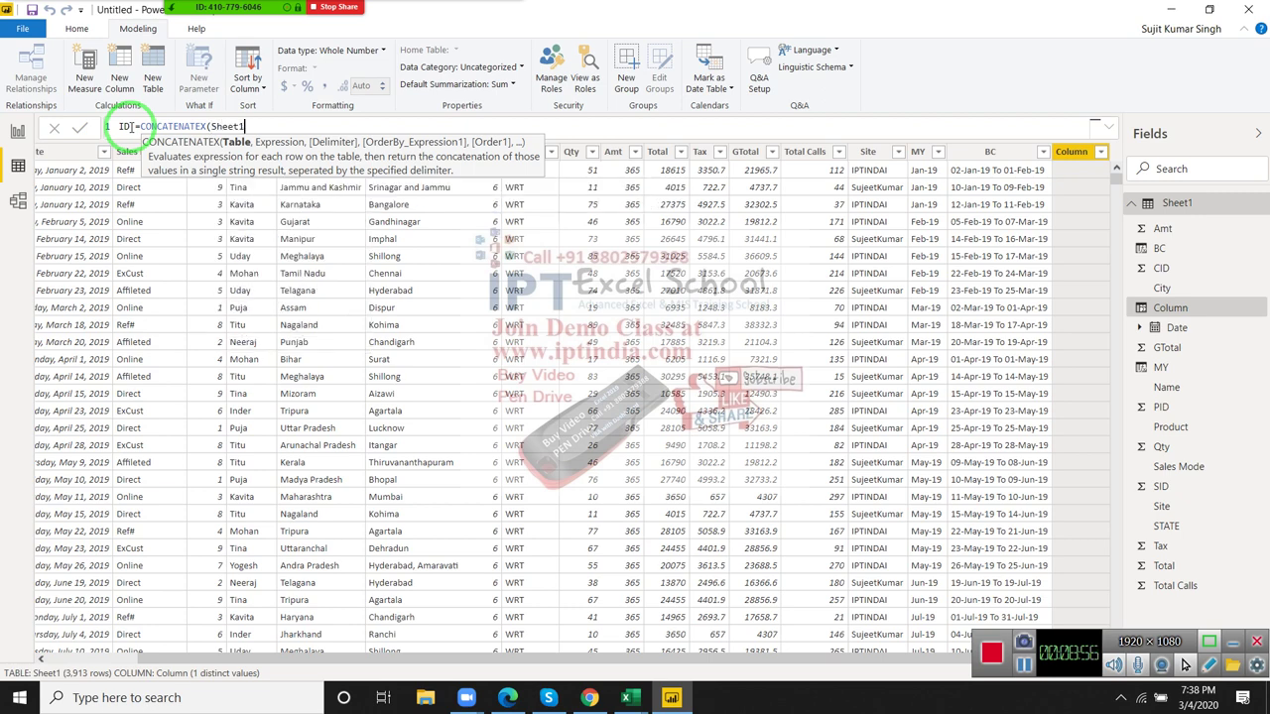
{"action": "type", "text": ","}
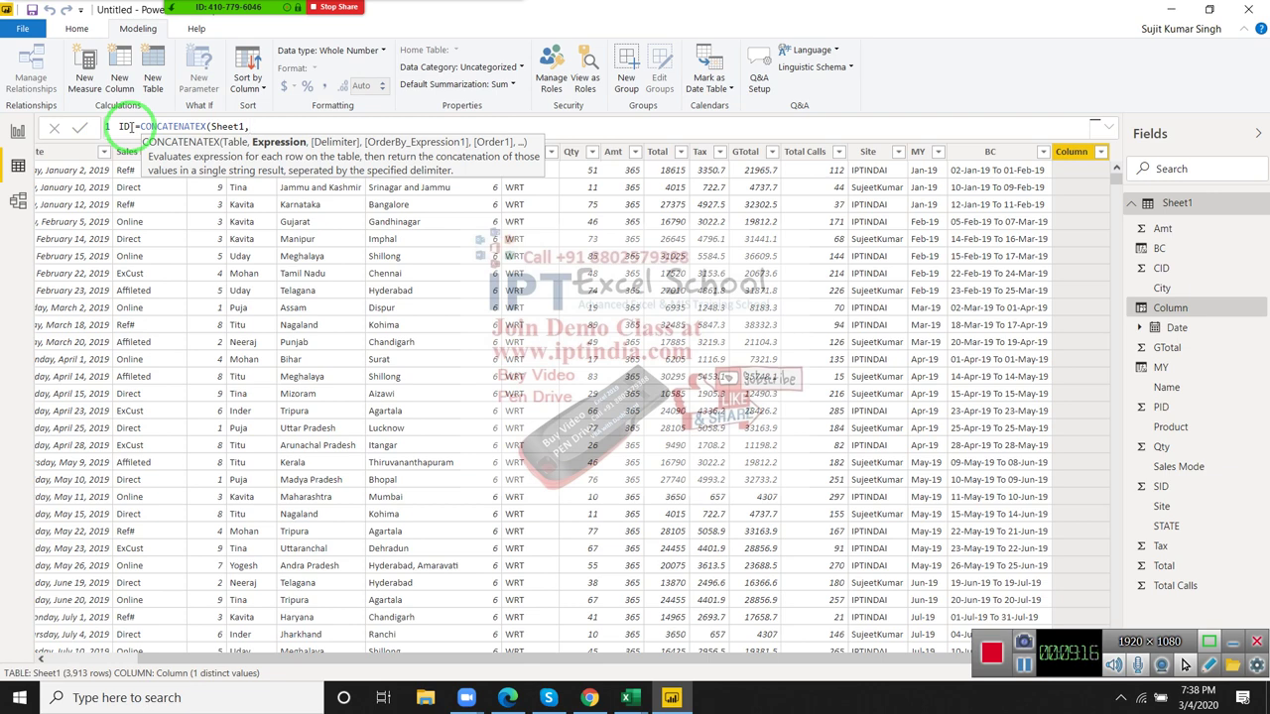
{"action": "type", "text": "sal"}
{"action": "key", "text": "Tab"}
{"action": "type", "text": ","}
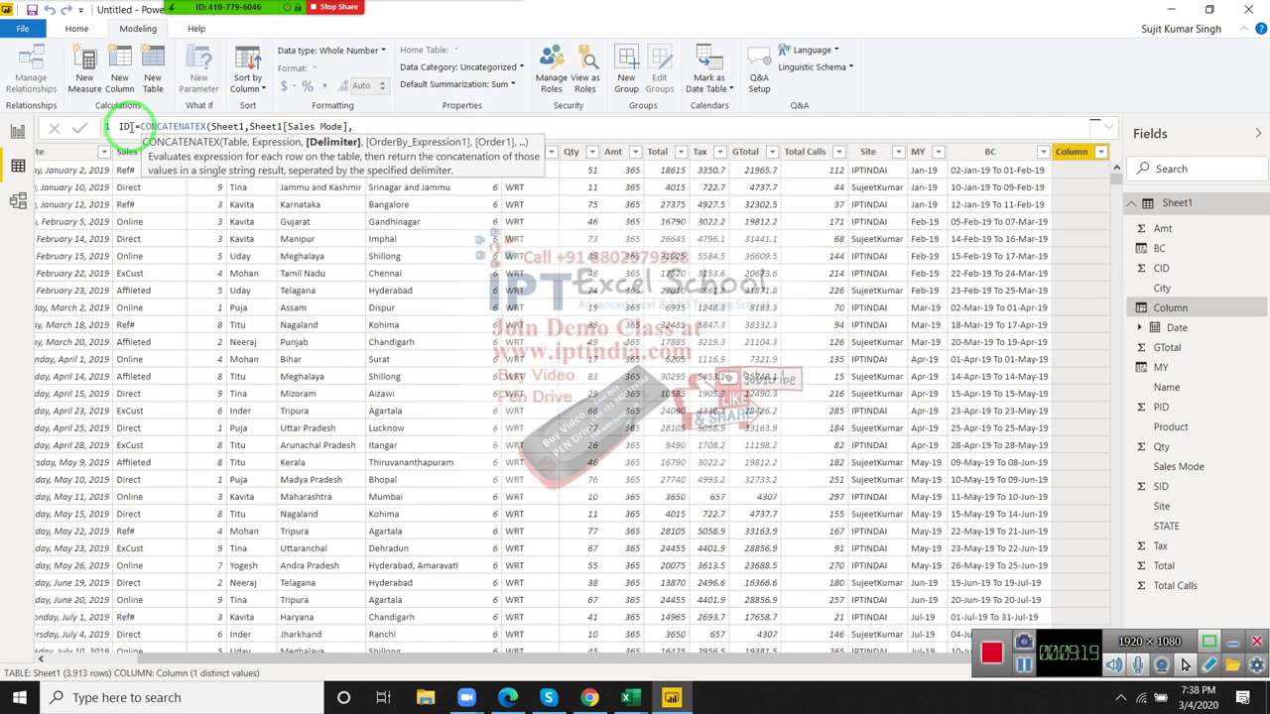
{"action": "type", "text": "\",\","}
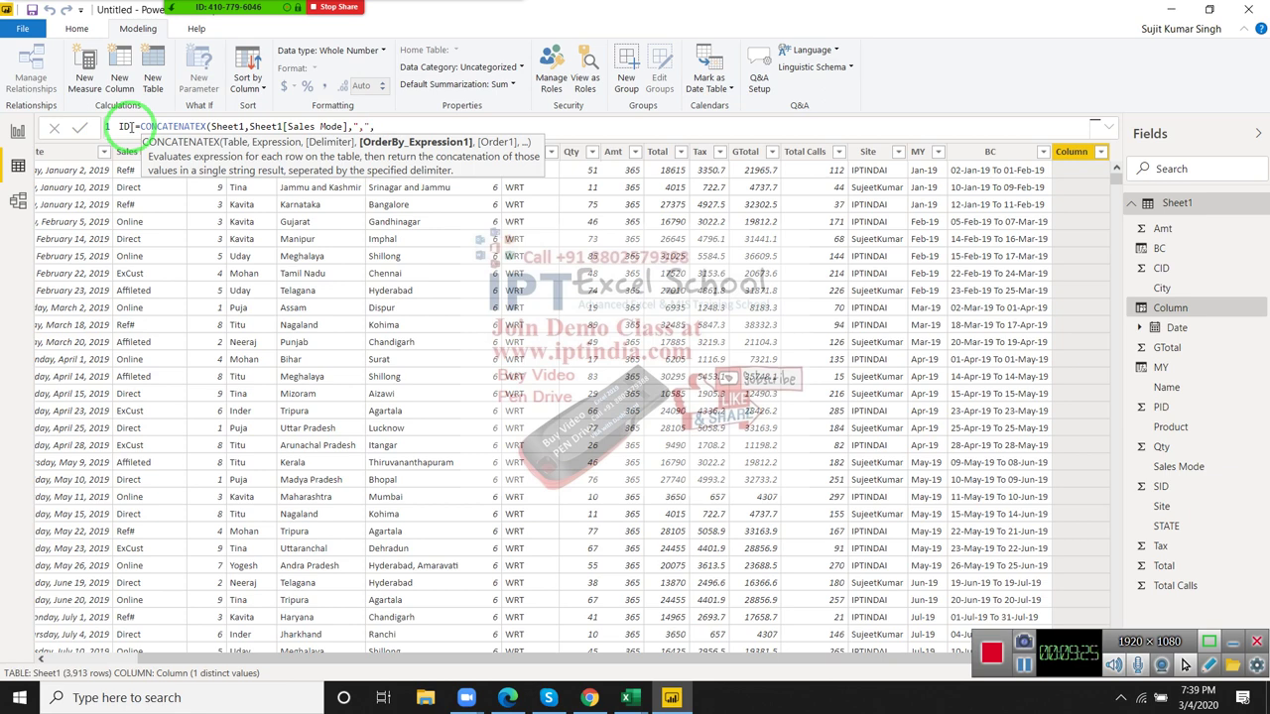
{"action": "type", "text": "1"}
{"action": "key", "text": "Return"}
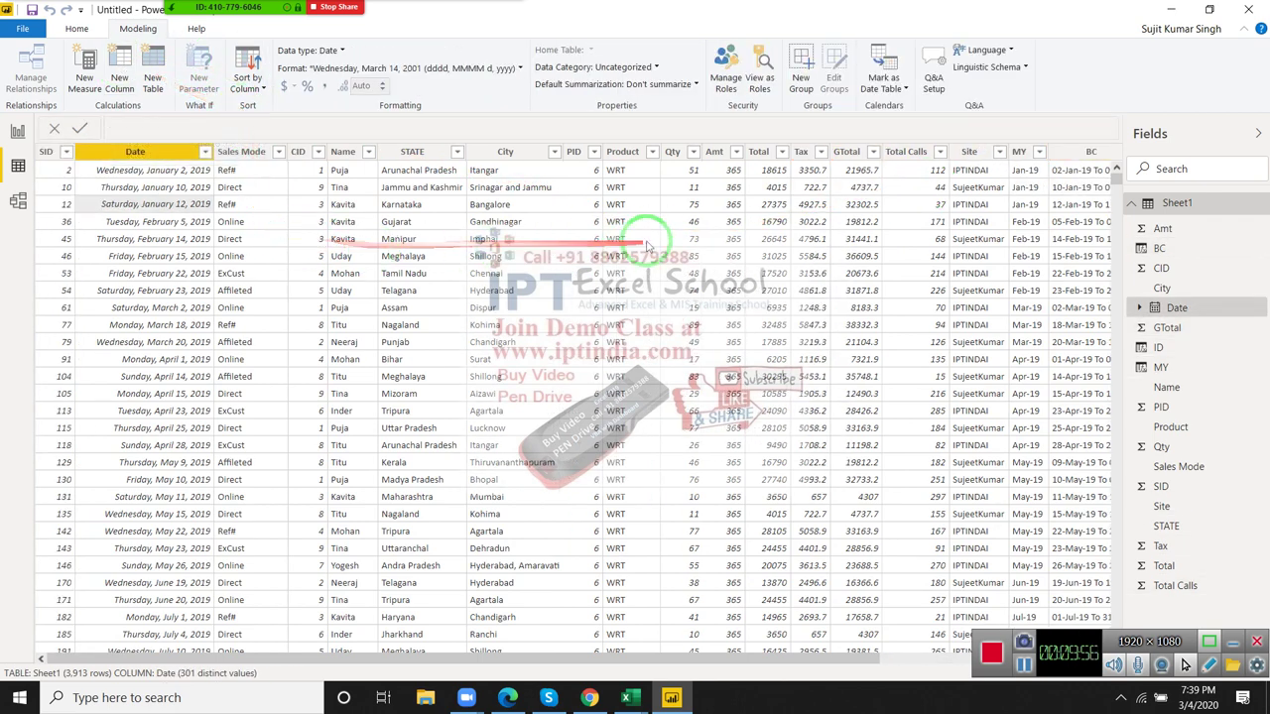
Step: Scroll to the ID column and select it to check the repeated Ref#,Direct,Ref#,Online,… list
{"action": "left_click_drag", "start_coordinate": [743, 656], "coordinate": [997, 203]}
{"action": "left_click", "coordinate": [973, 171]}
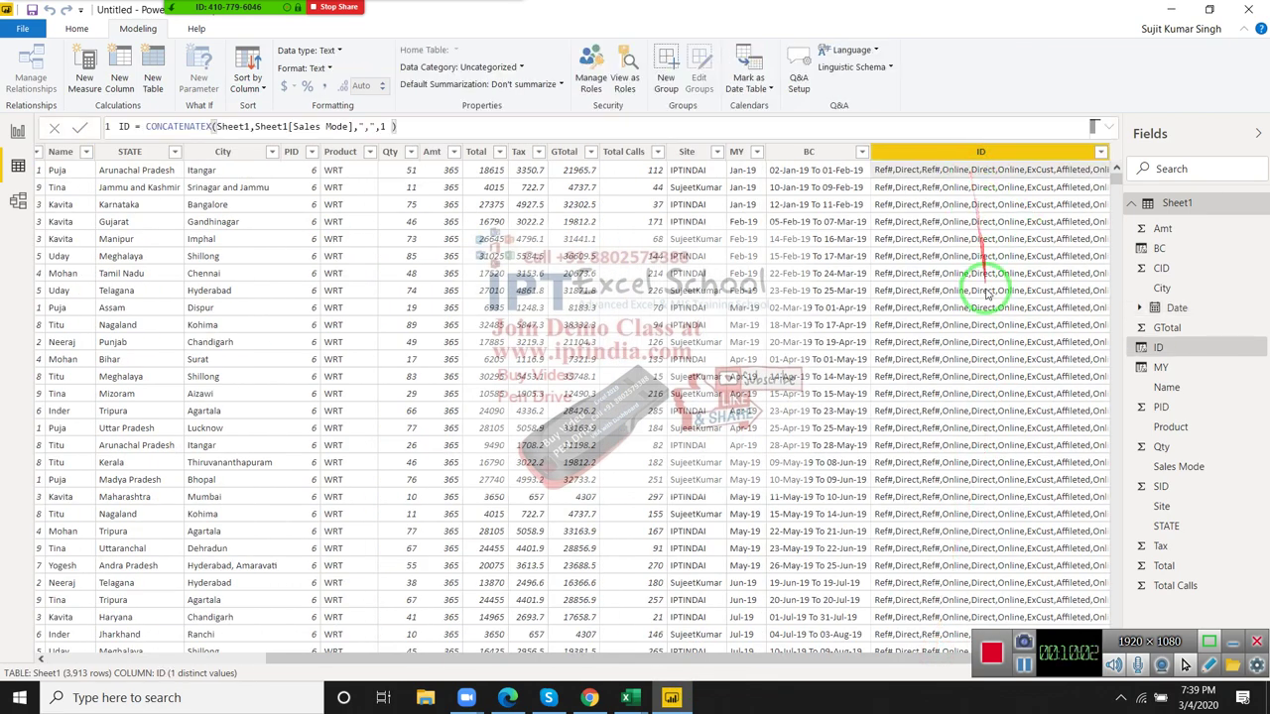
{"action": "left_click_drag", "start_coordinate": [982, 288], "coordinate": [347, 444]}
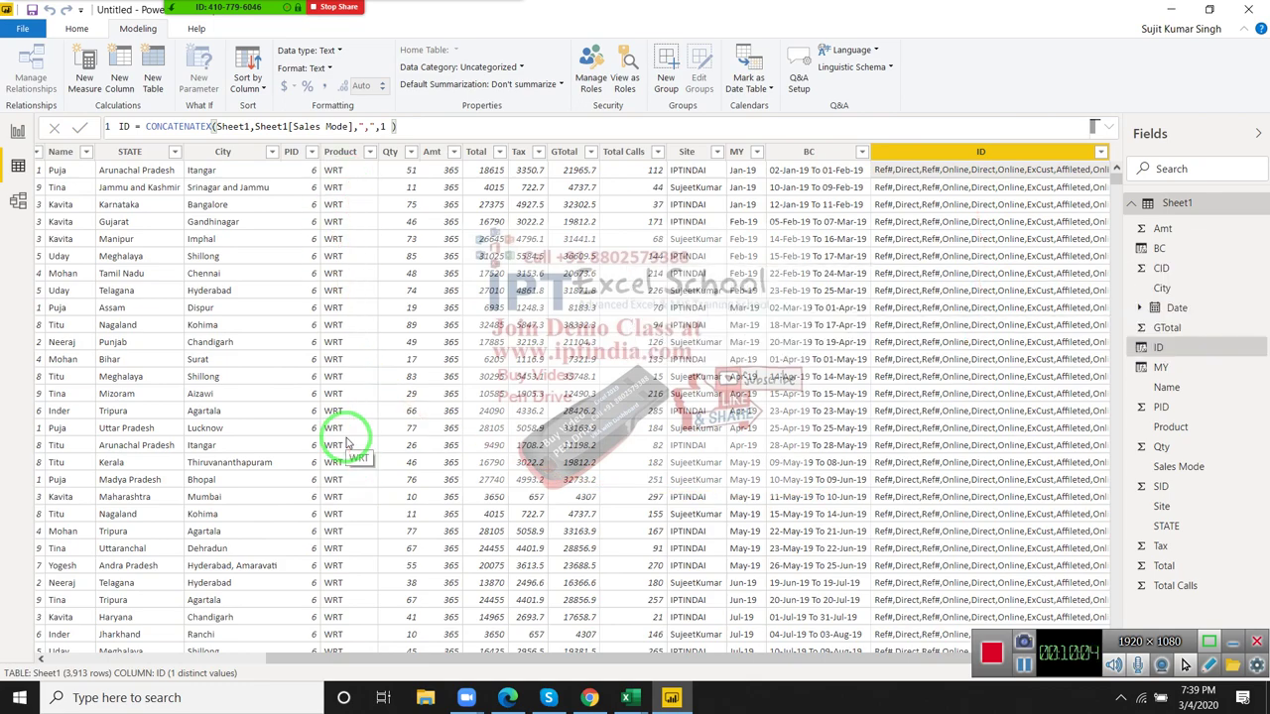
{"action": "scroll", "coordinate": [911, 369], "scroll_direction": "down", "scroll_amount": 5}
{"action": "scroll", "coordinate": [910, 369], "scroll_direction": "down", "scroll_amount": 2}
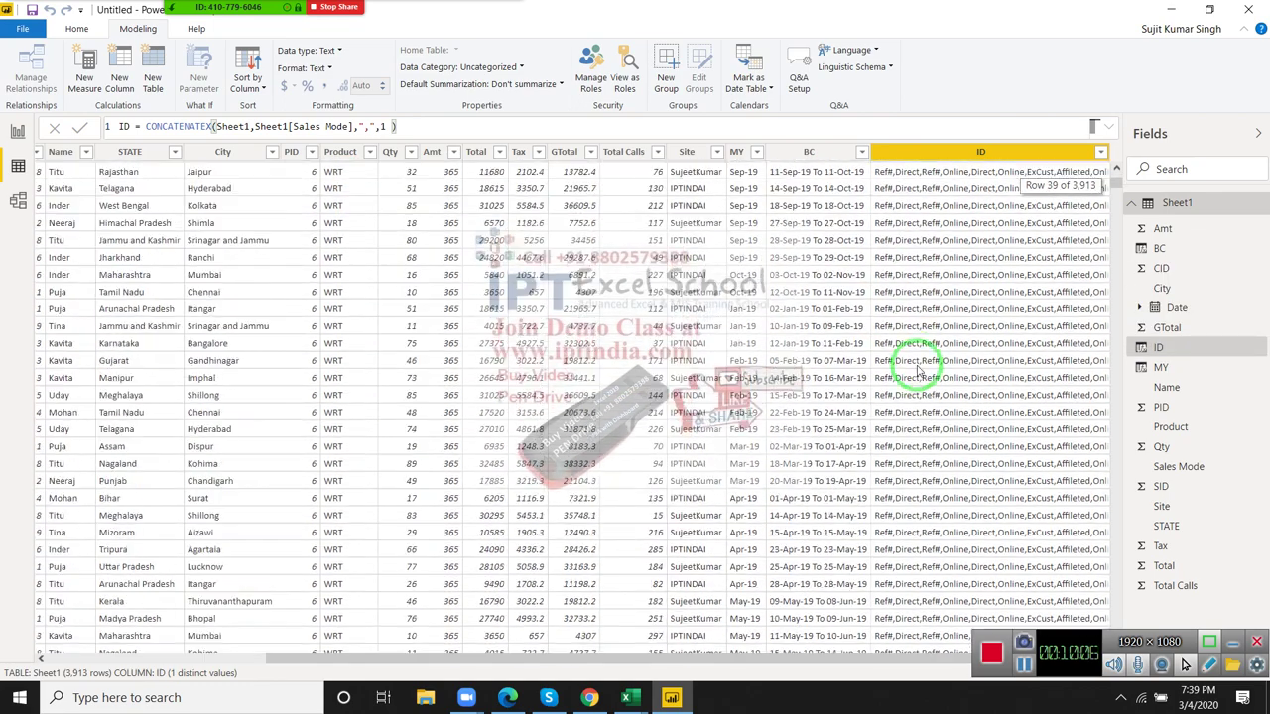
{"action": "scroll", "coordinate": [918, 355], "scroll_direction": "up", "scroll_amount": 4}
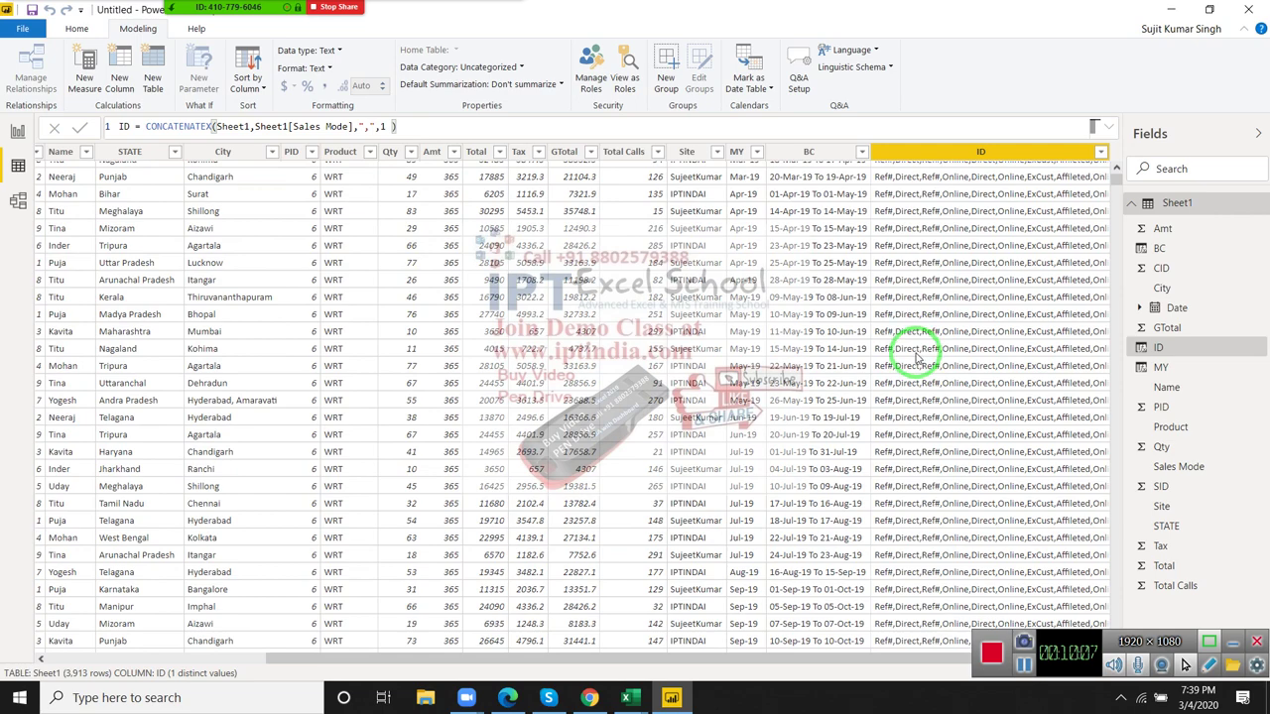
{"action": "scroll", "coordinate": [918, 357], "scroll_direction": "up", "scroll_amount": 3}
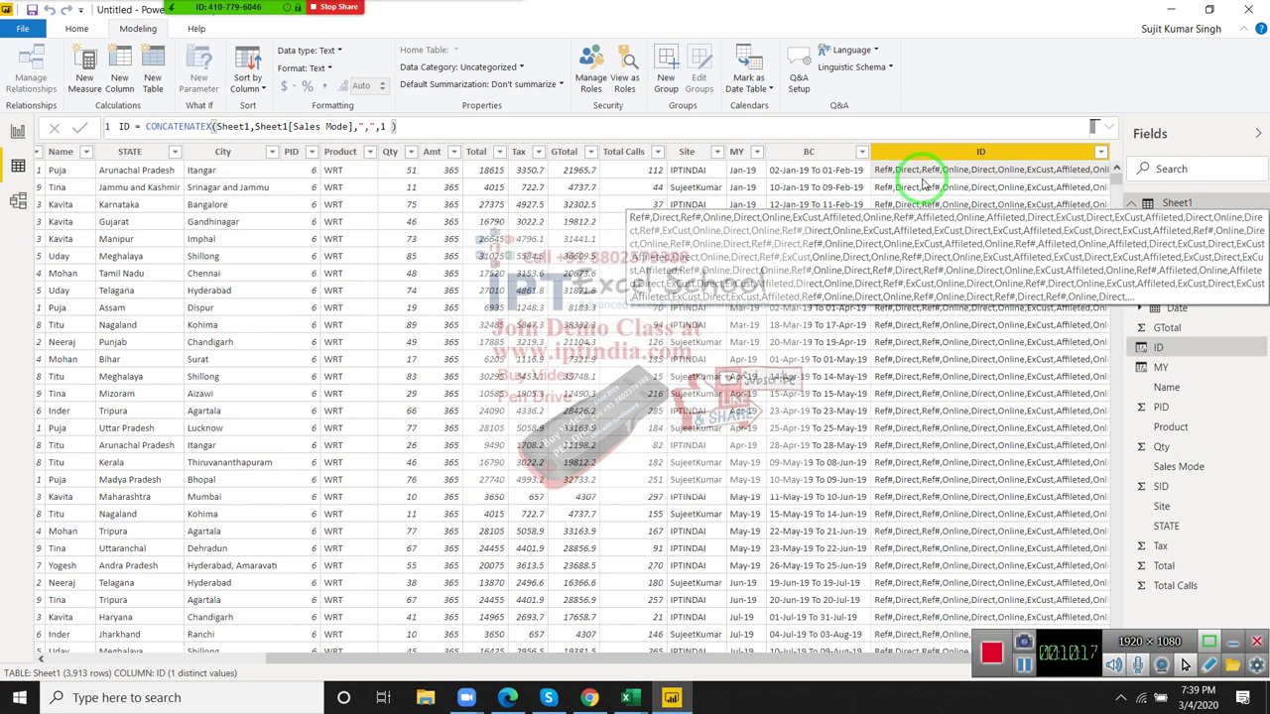
{"action": "left_click_drag", "start_coordinate": [922, 182], "coordinate": [3, 233]}
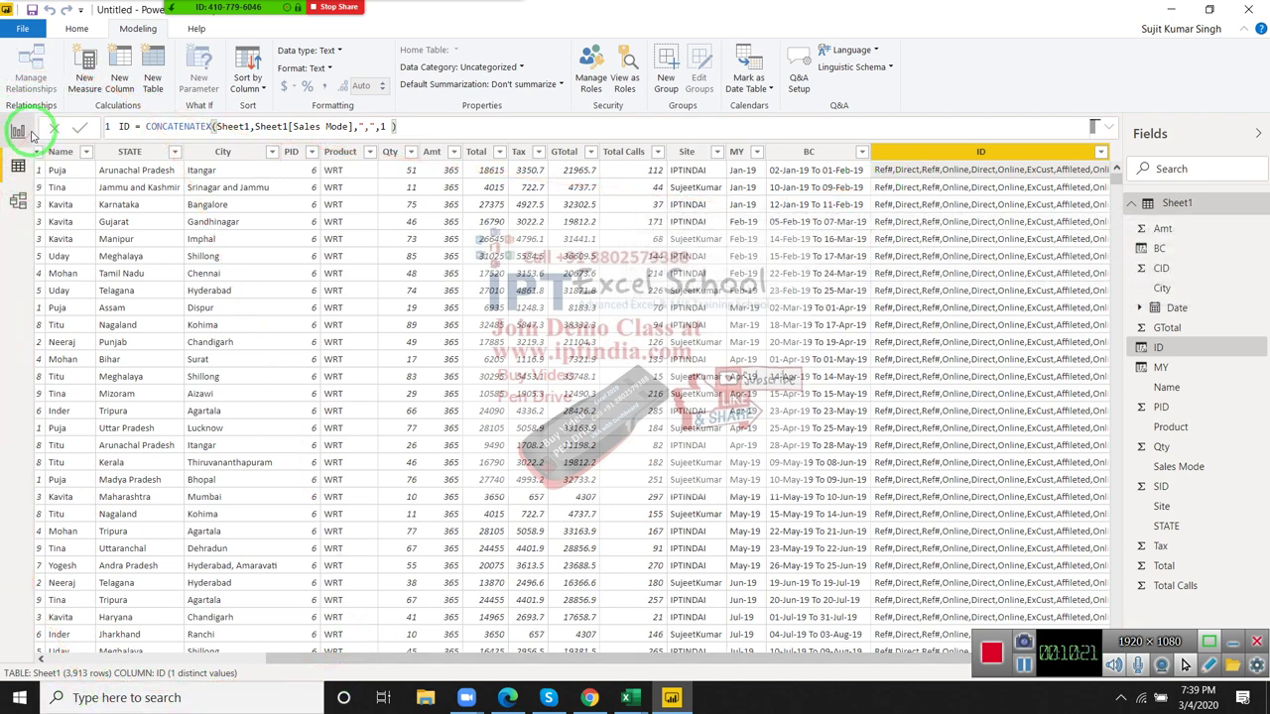
{"action": "left_click_drag", "start_coordinate": [23, 136], "coordinate": [45, 411]}
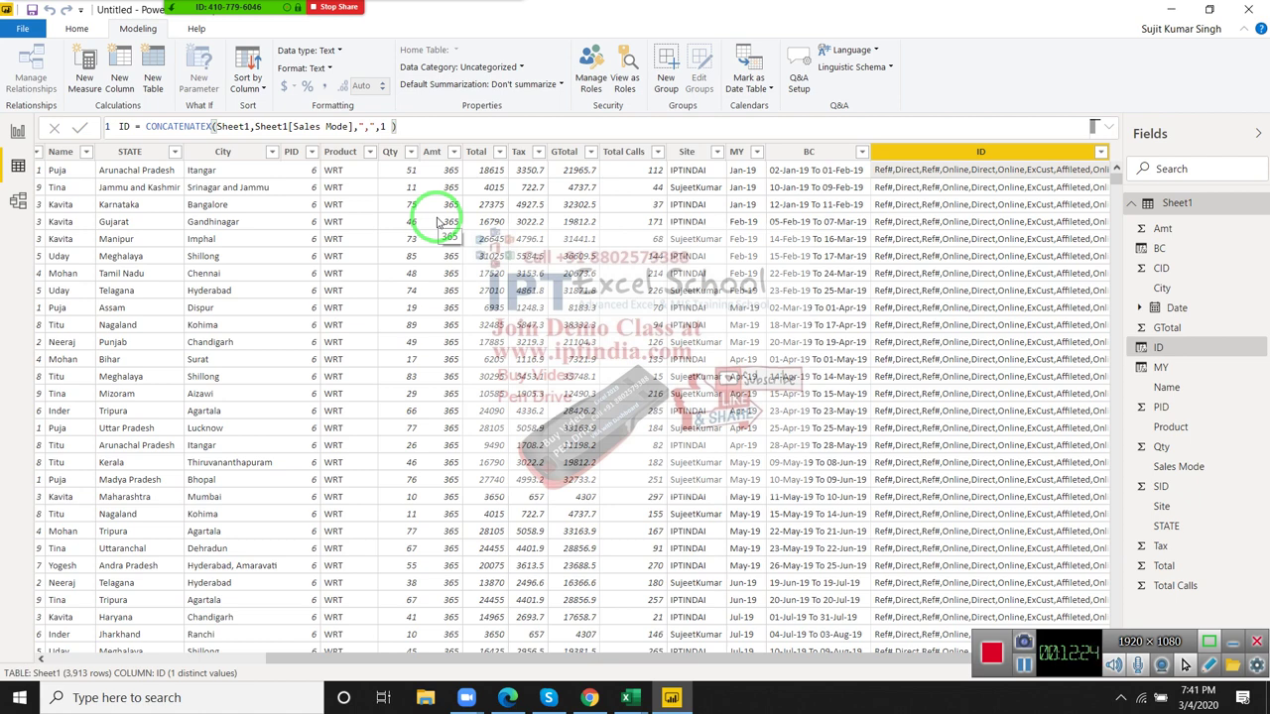
{"action": "left_click_drag", "start_coordinate": [260, 185], "coordinate": [732, 190]}
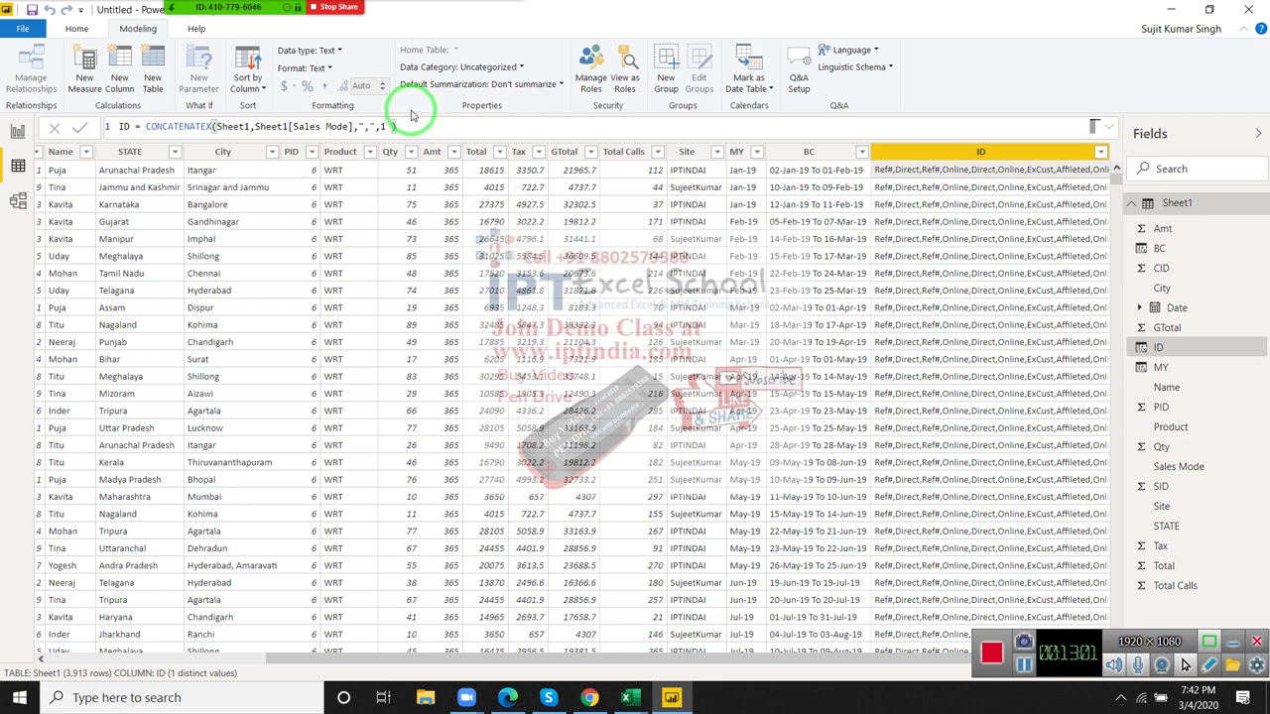
Step: Replace the CONCATENATEX expression with ID = IF(Sheet1[Qty]>50,500,""), which gives a variant data-type error
{"action": "left_click_drag", "start_coordinate": [402, 126], "coordinate": [174, 117]}
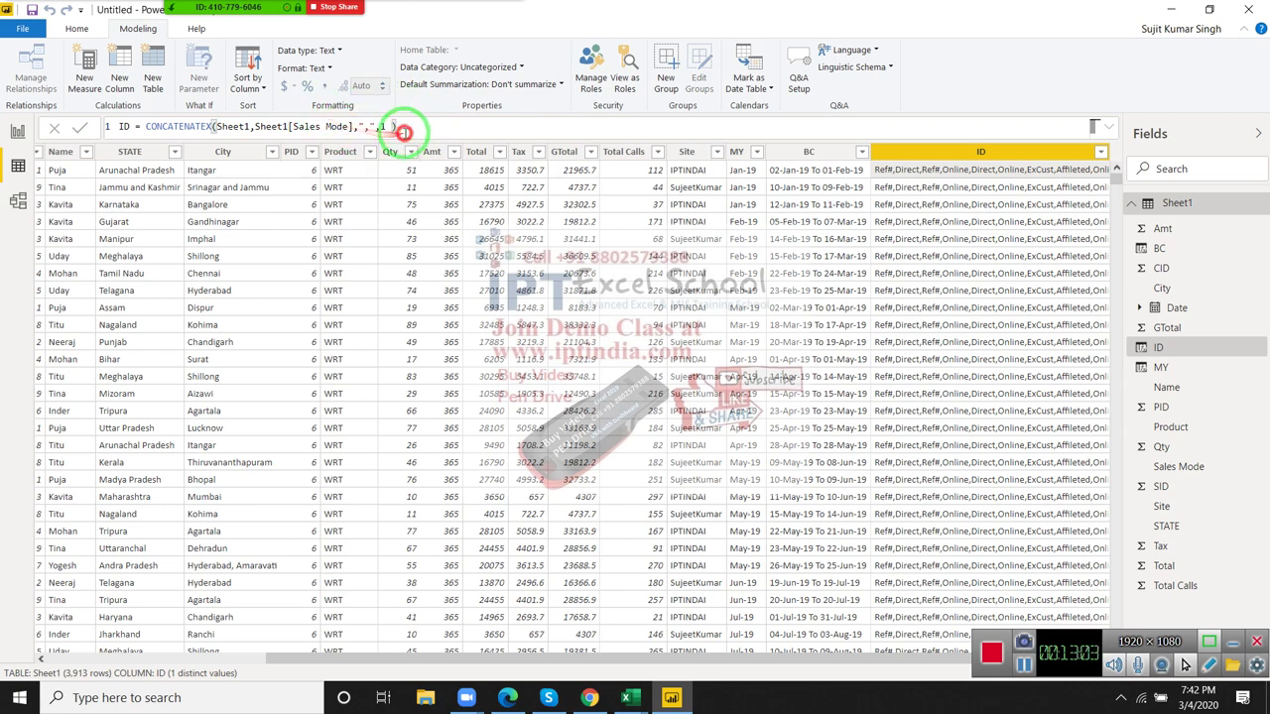
{"action": "double_click", "coordinate": [124, 126]}
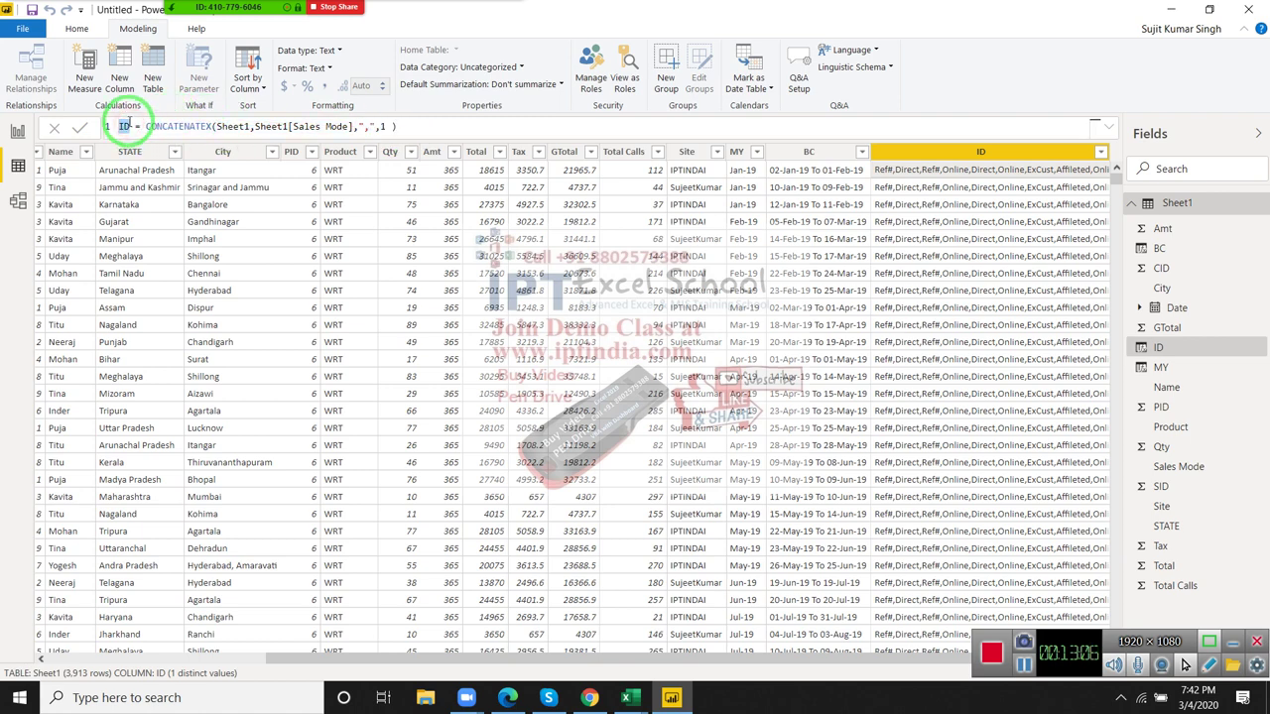
{"action": "type", "text": "I"}
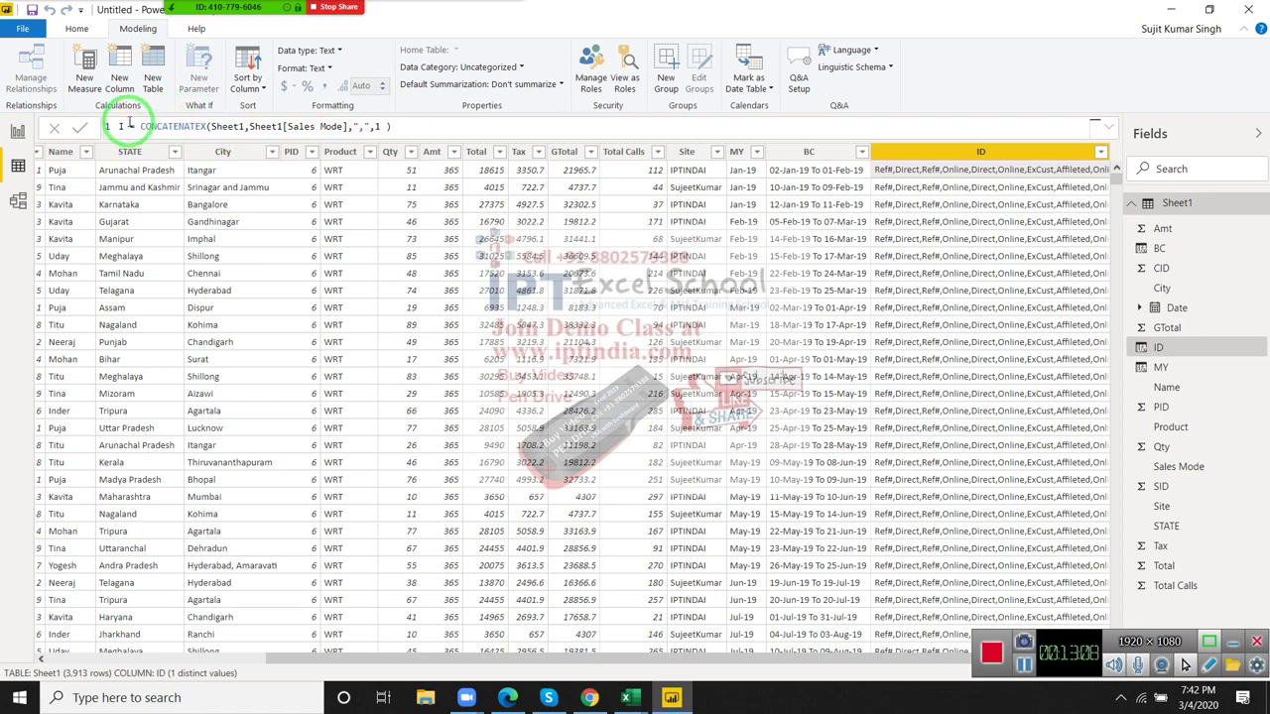
{"action": "type", "text": "D"}
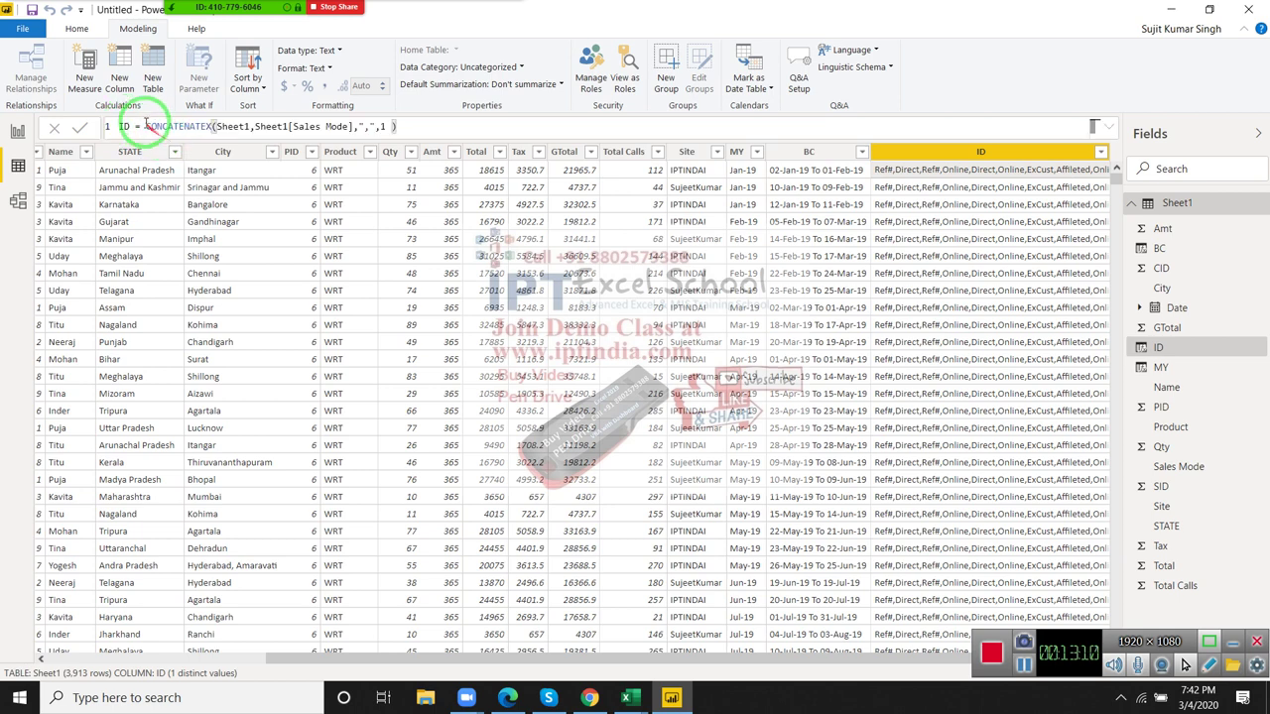
{"action": "left_click_drag", "start_coordinate": [147, 126], "coordinate": [397, 129]}
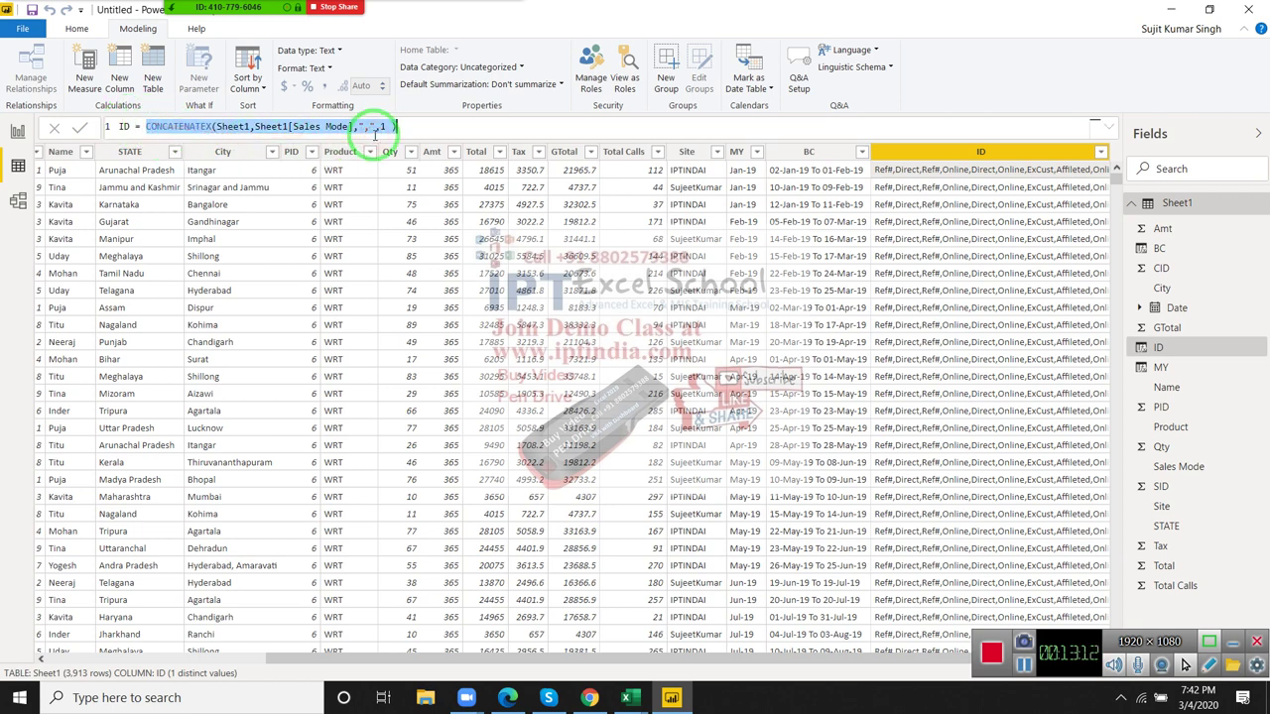
{"action": "key", "text": "BackSpace"}
{"action": "type", "text": "IF"}
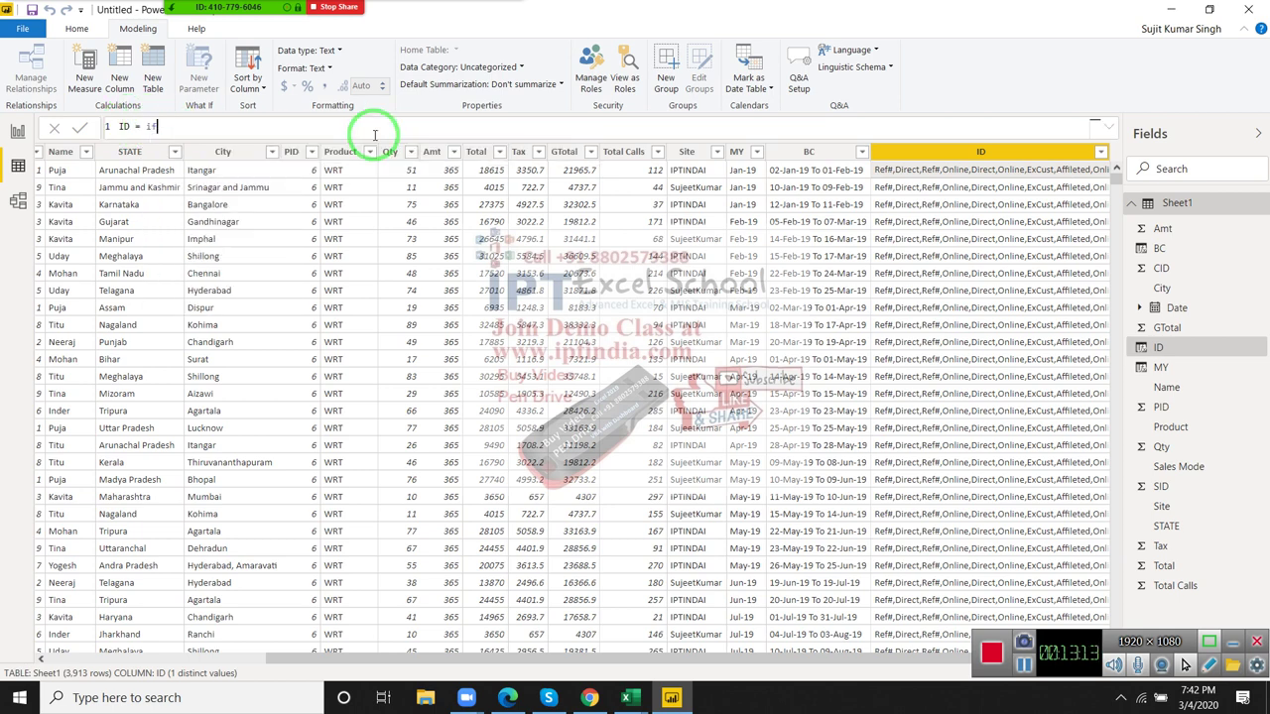
{"action": "type", "text": "(qty"}
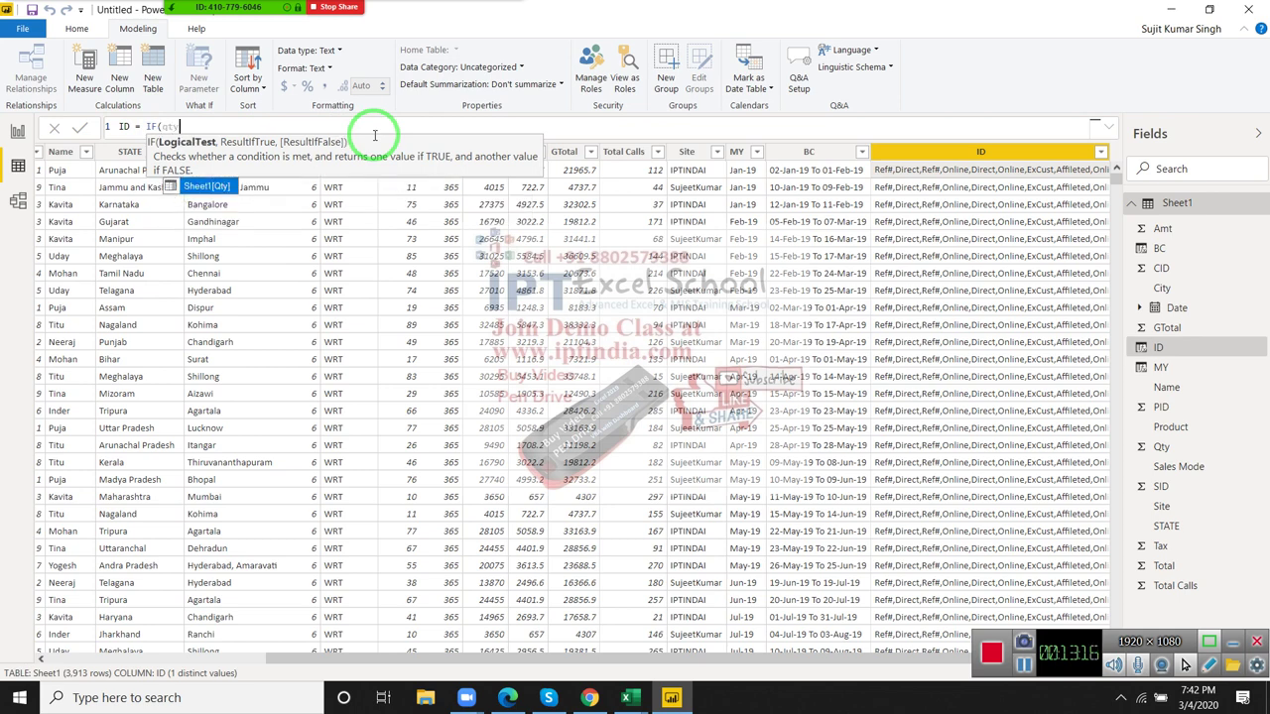
{"action": "key", "text": "Tab"}
{"action": "type", "text": ">"}
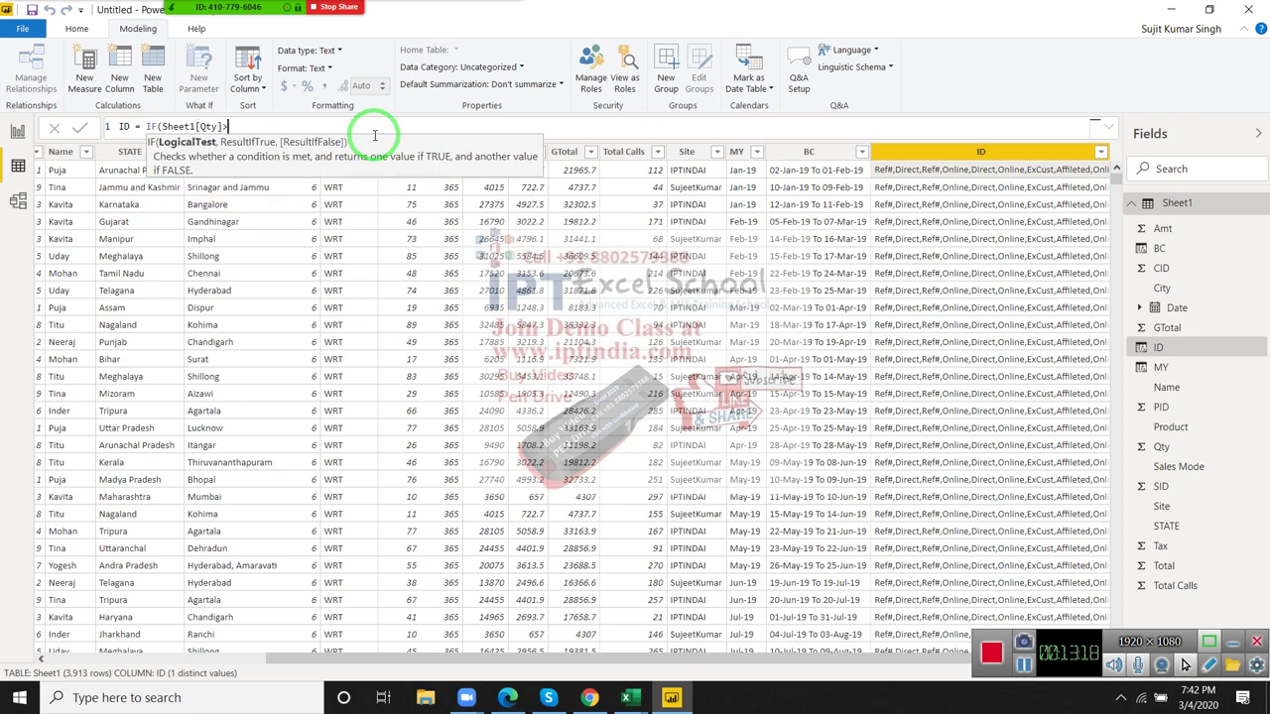
{"action": "type", "text": "50"}
{"action": "type", "text": ","}
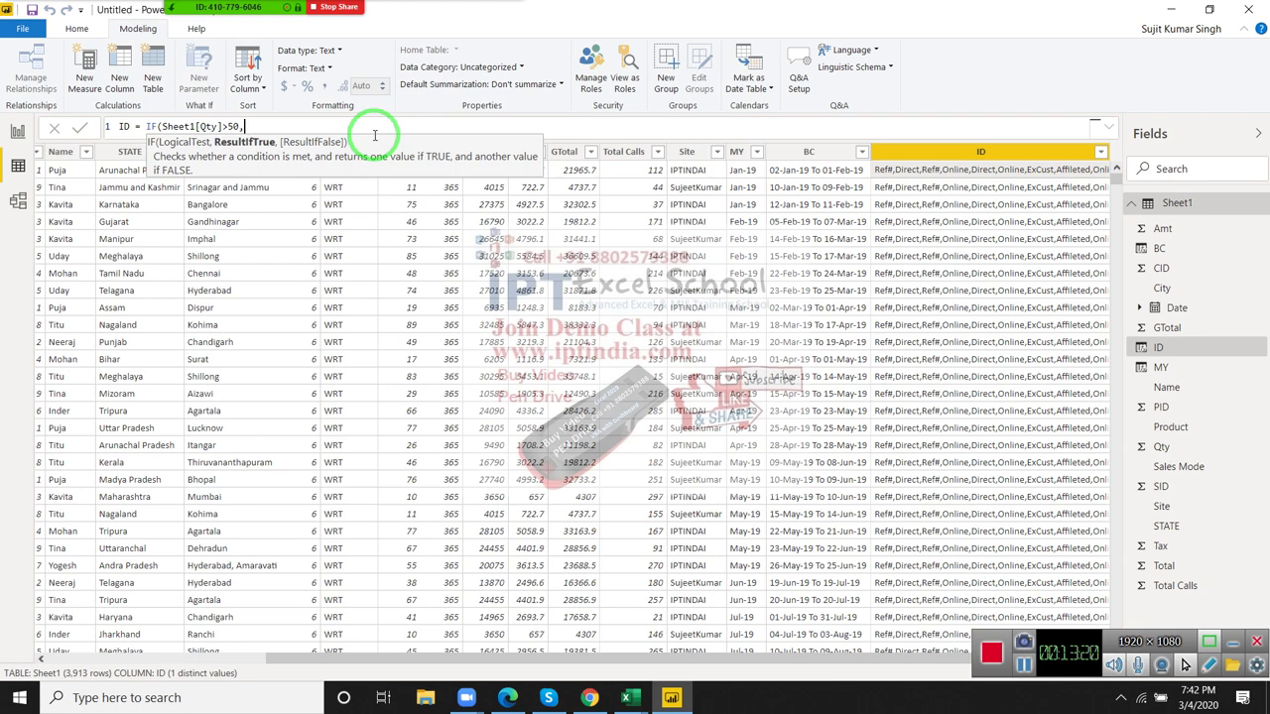
{"action": "type", "text": "500,"}
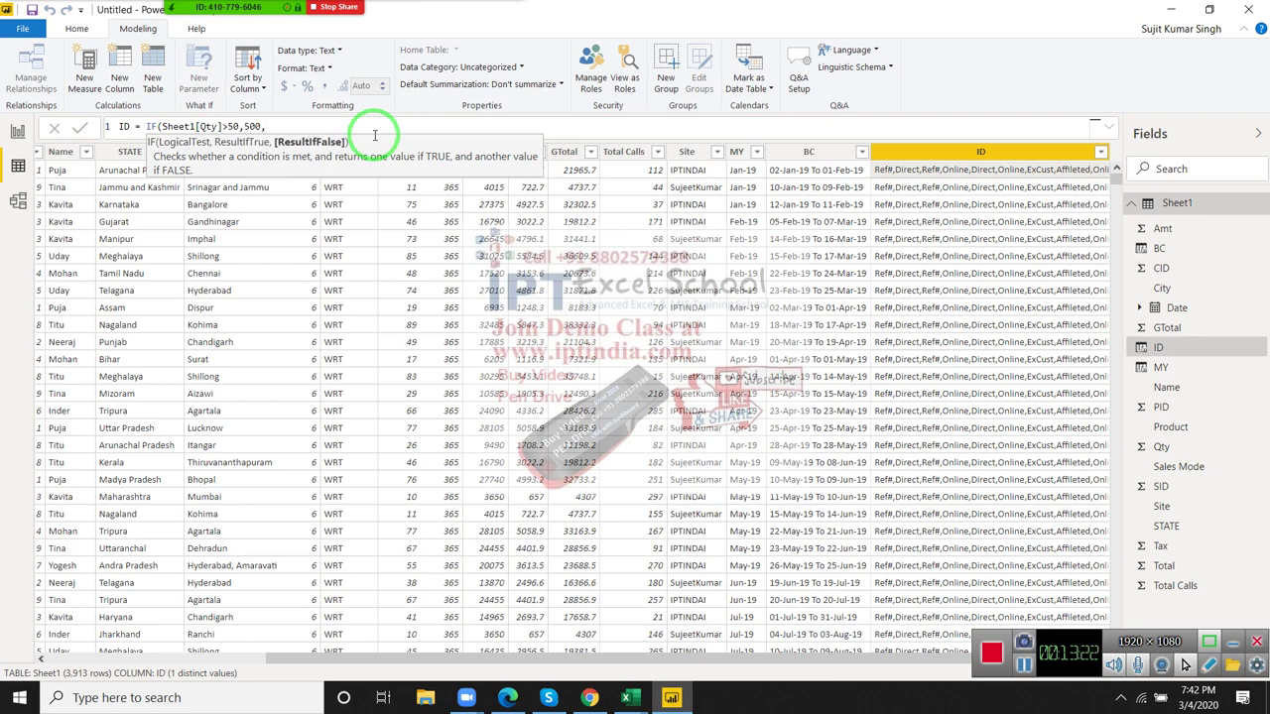
{"action": "type", "text": "\"\")"}
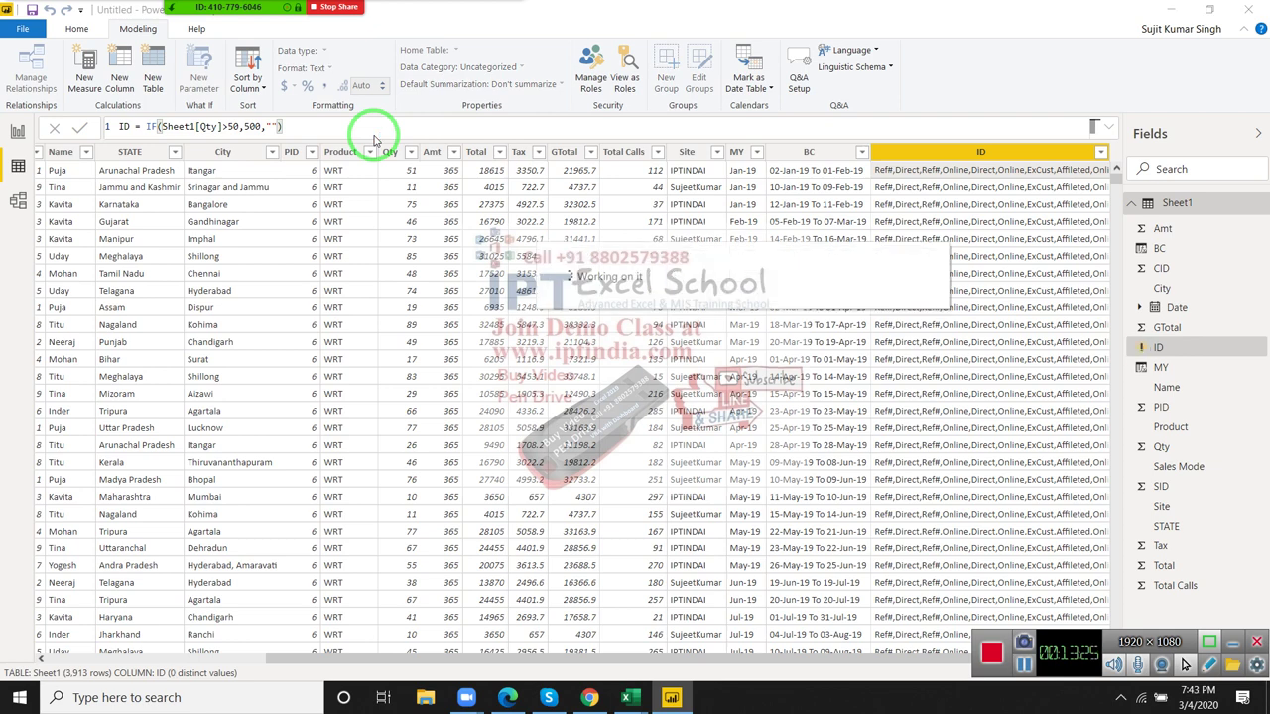
{"action": "key", "text": "Return"}
Step: Swap the empty string for BLANK() so ID reads IF(Sheet1[Qty]>50,500,BLANK())
{"action": "left_click_drag", "start_coordinate": [403, 154], "coordinate": [216, 147]}
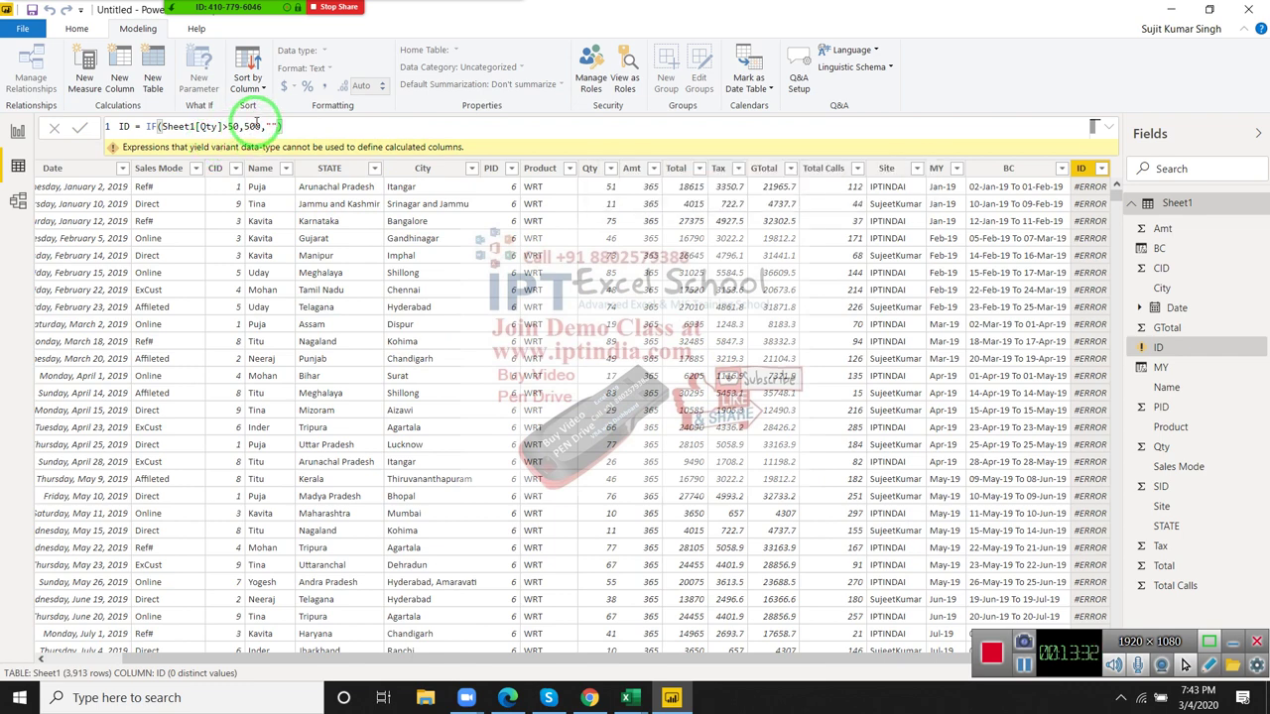
{"action": "left_click_drag", "start_coordinate": [260, 125], "coordinate": [288, 149]}
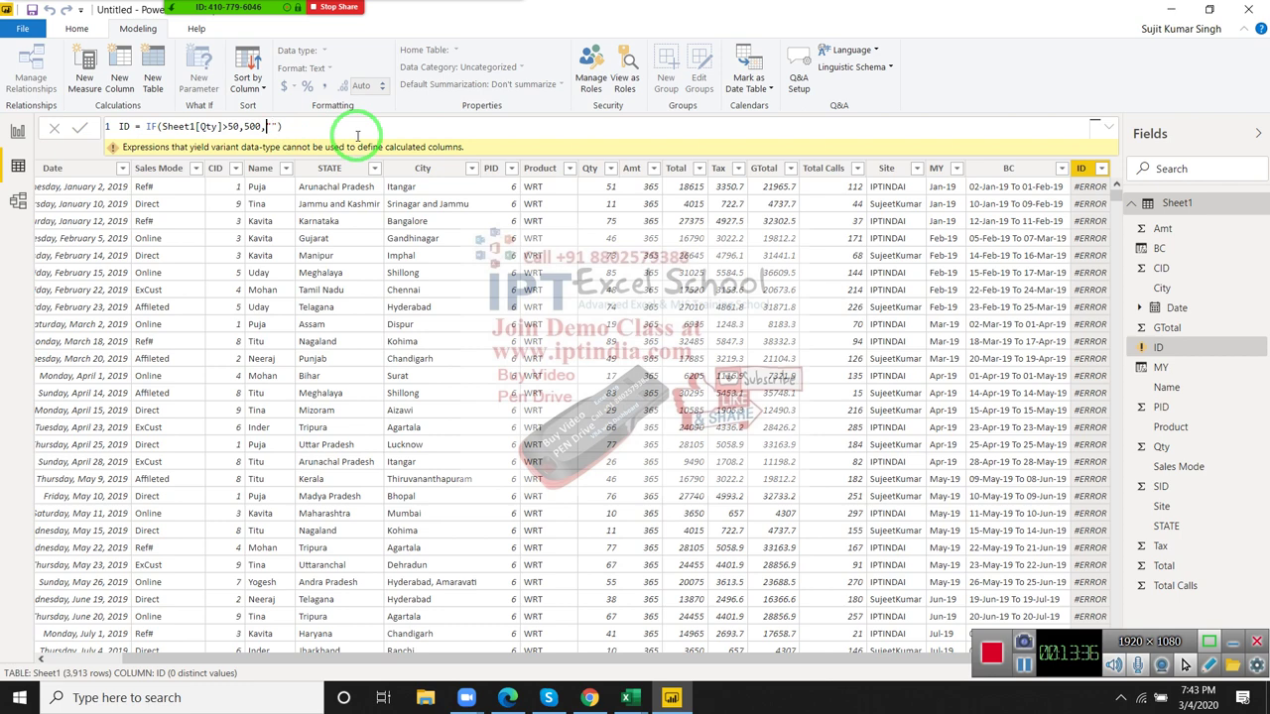
{"action": "key", "text": "BackSpace"}
{"action": "type", "text": "bl"}
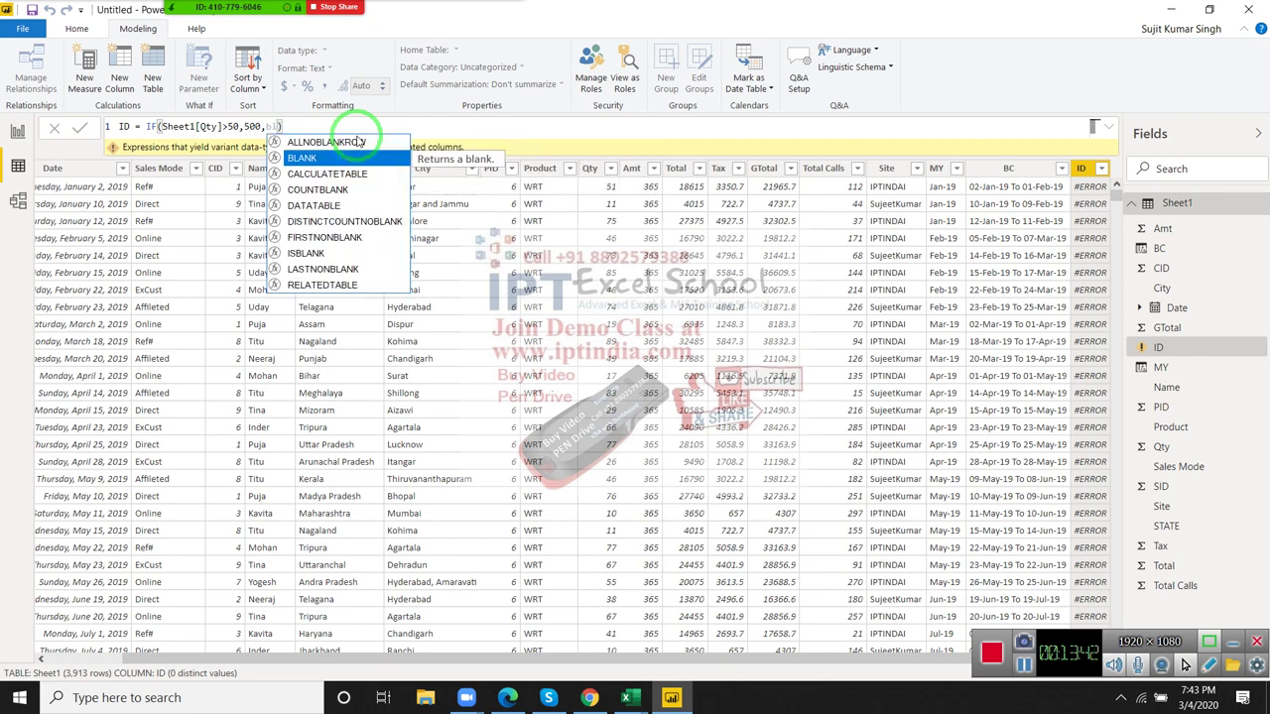
{"action": "key", "text": "Tab"}
{"action": "type", "text": ")"}
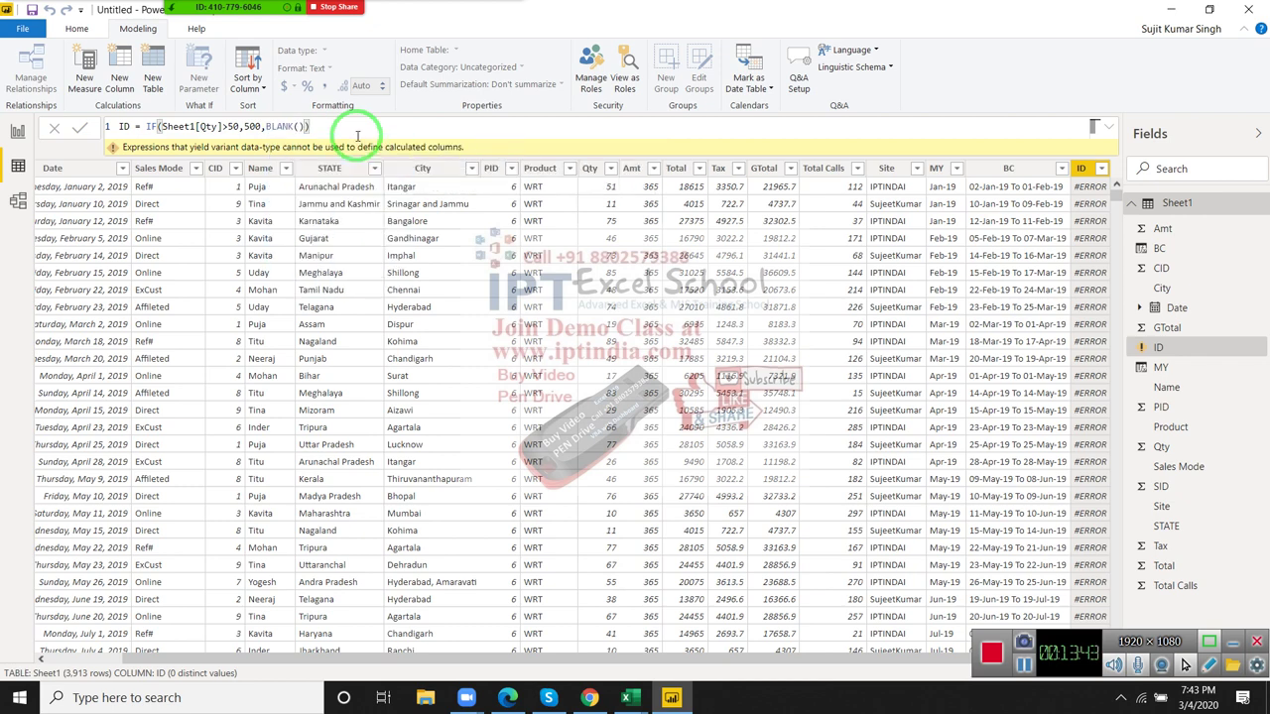
{"action": "key", "text": "Return"}
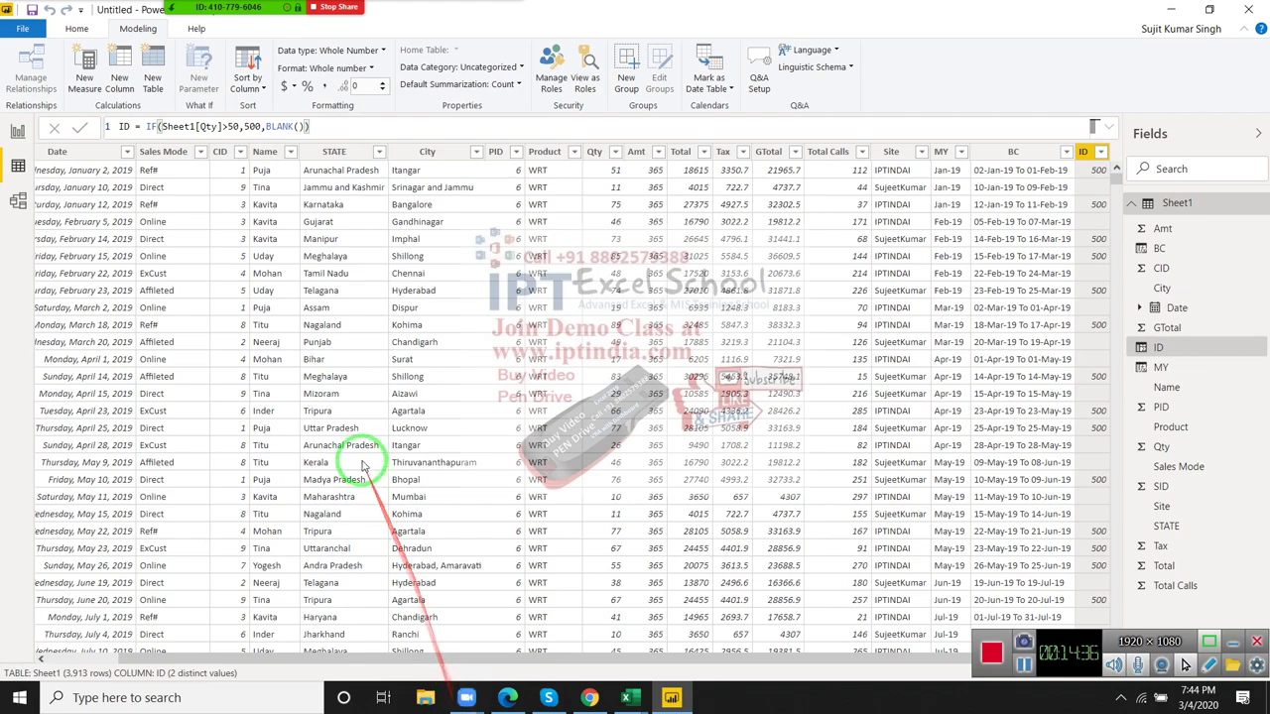
{"action": "scroll", "coordinate": [439, 425], "scroll_direction": "up", "scroll_amount": 5}
{"action": "scroll", "coordinate": [450, 430], "scroll_direction": "down", "scroll_amount": 7}
{"action": "scroll", "coordinate": [449, 430], "scroll_direction": "up", "scroll_amount": 4}
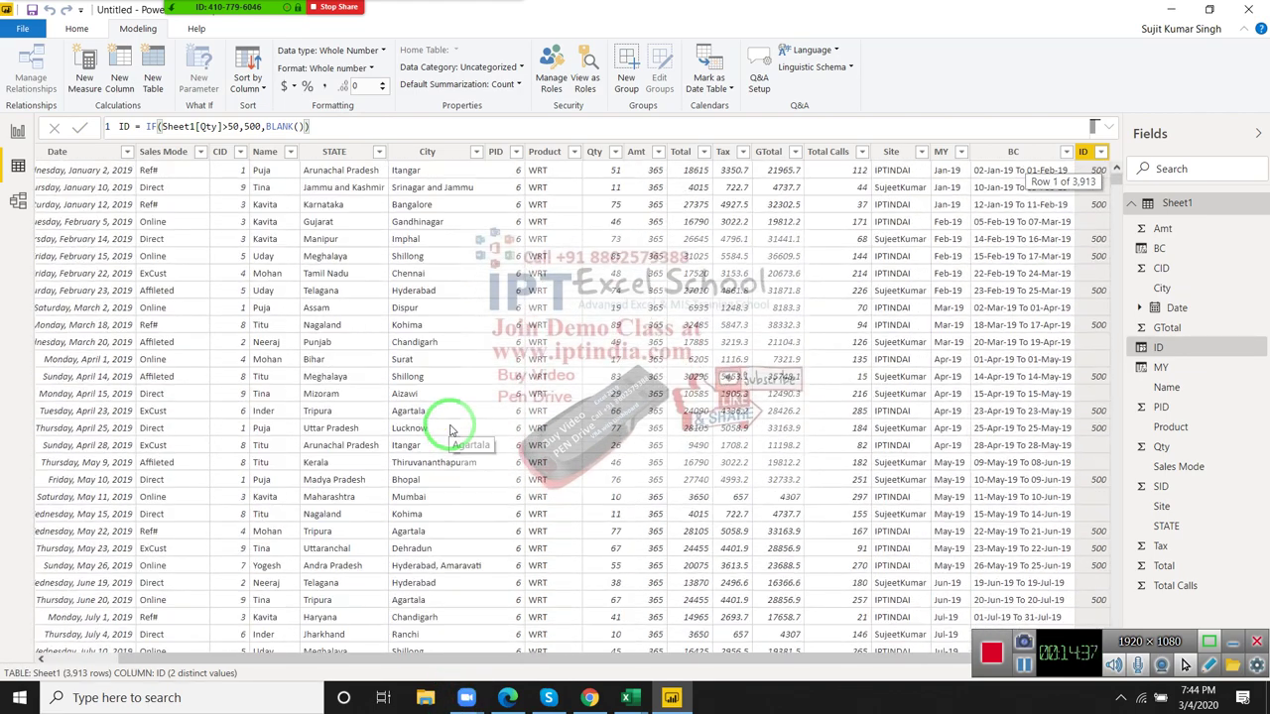